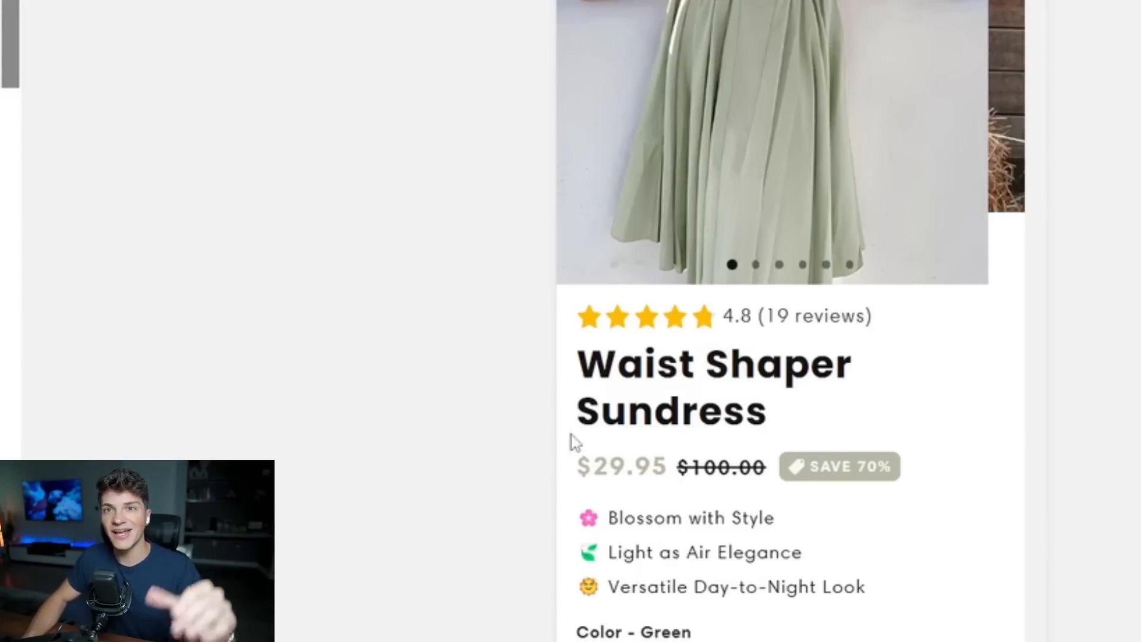
Check the shipping method, its price and the order total on the sundress checkout page.
drag(189, 317, 474, 344)
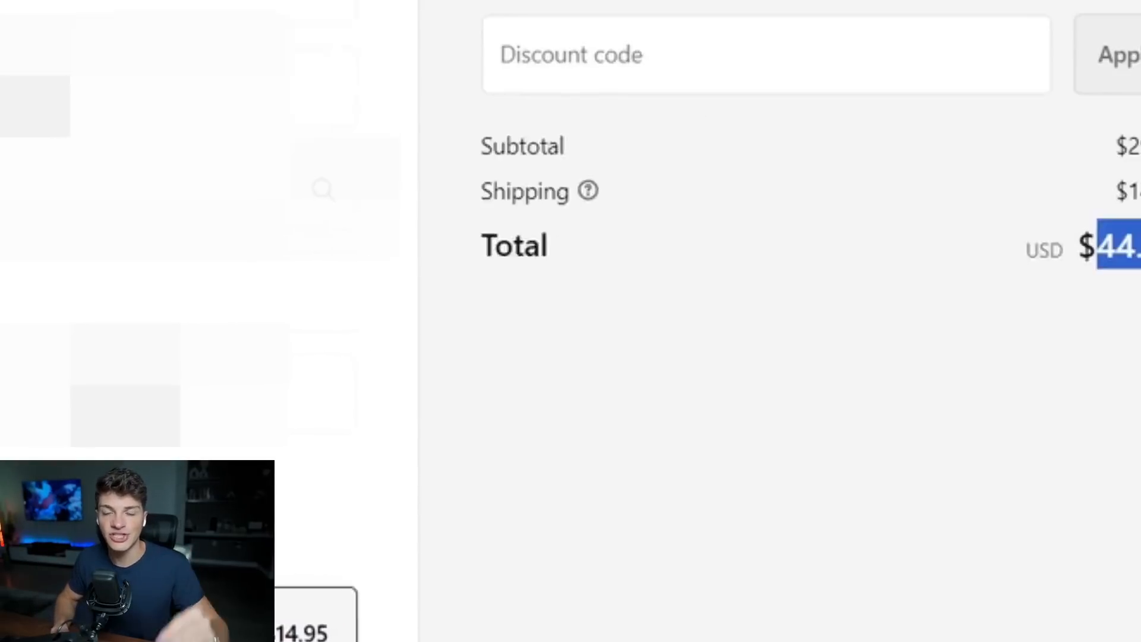
drag(959, 306, 1052, 309)
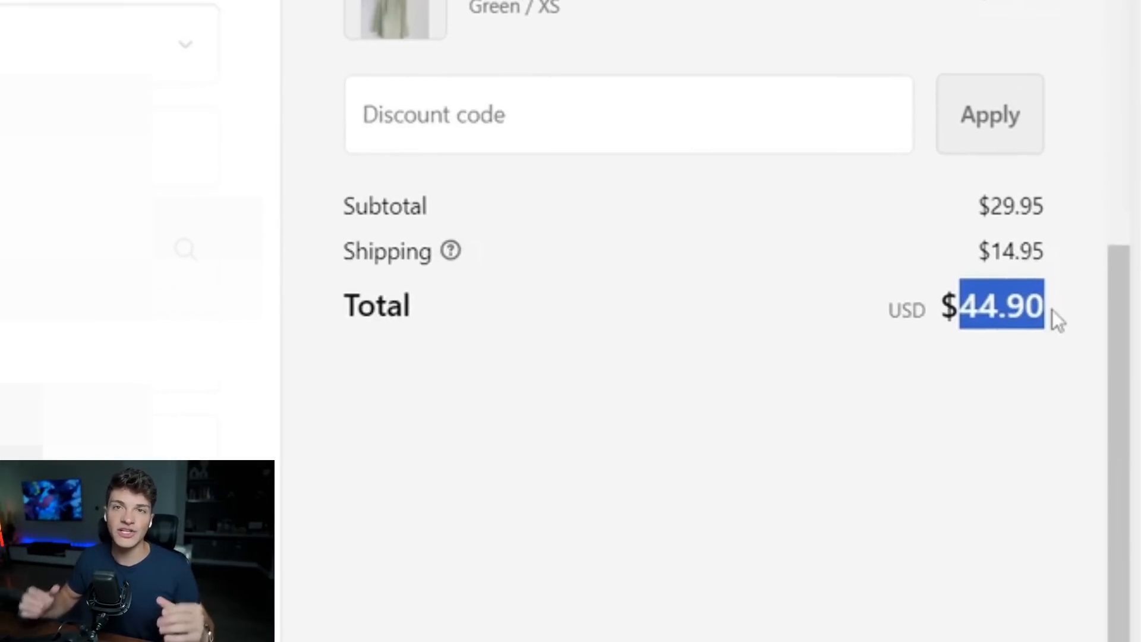
click(1052, 309)
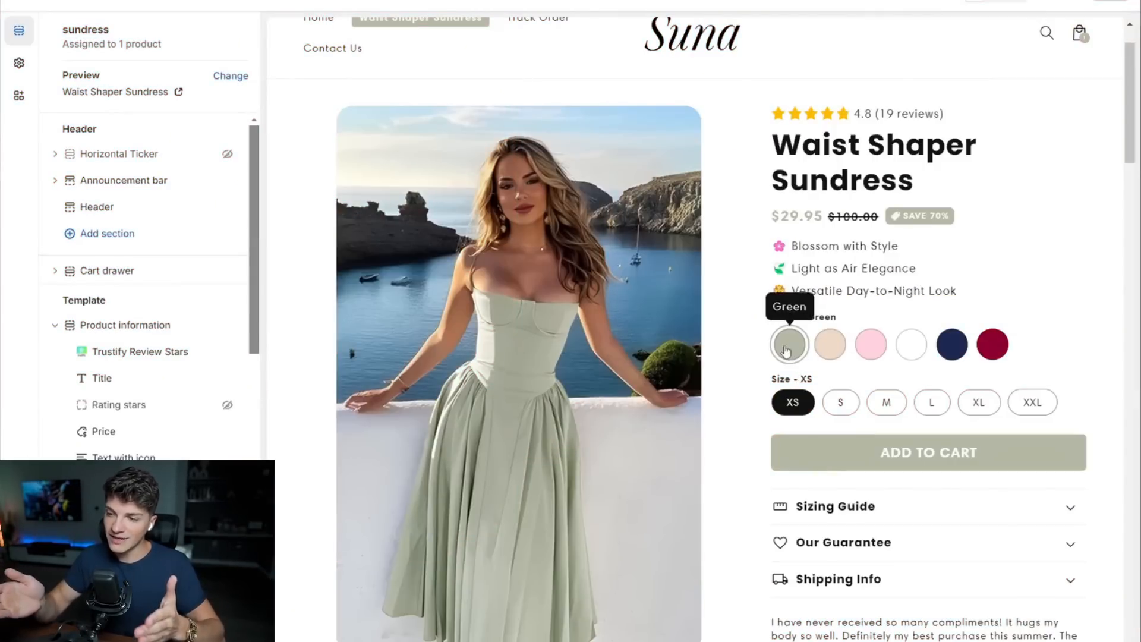
Review the Waist Shaper Sundress product page, from the color options through the benefit sections and FAQ to the customer reviews.
click(831, 345)
click(790, 344)
scroll(990, 134, down, 1)
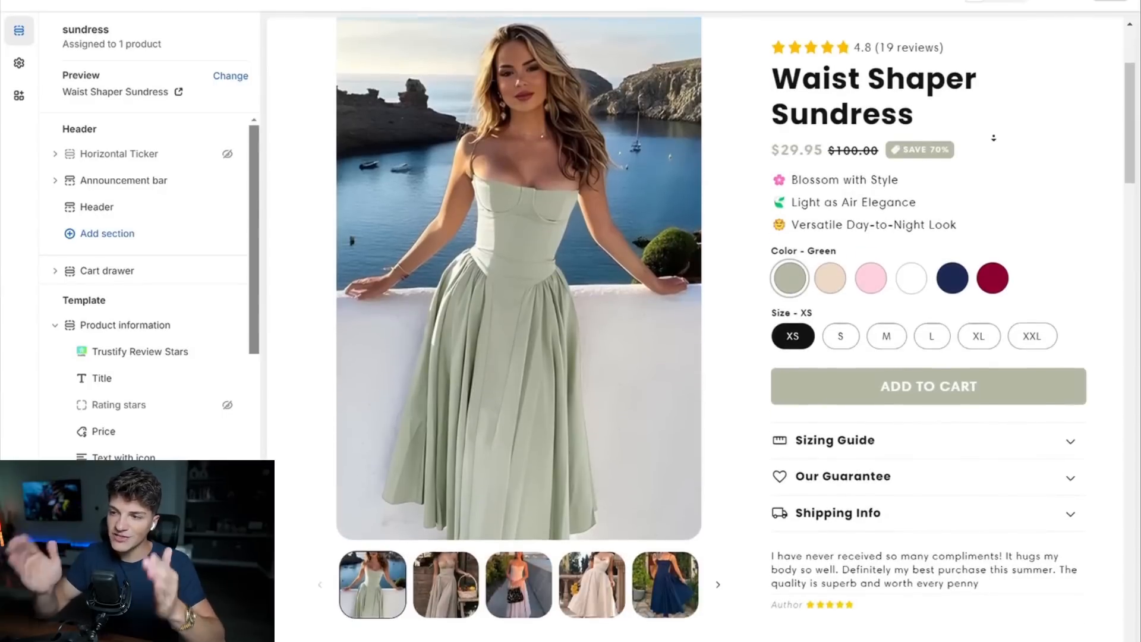
scroll(993, 138, down, 5)
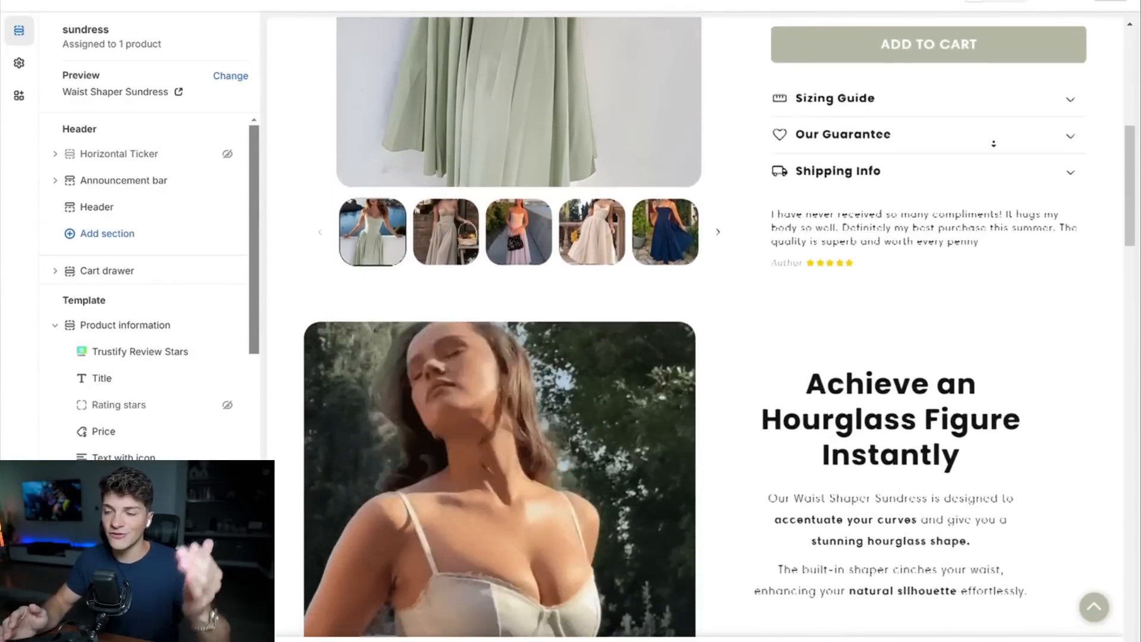
scroll(993, 143, down, 5)
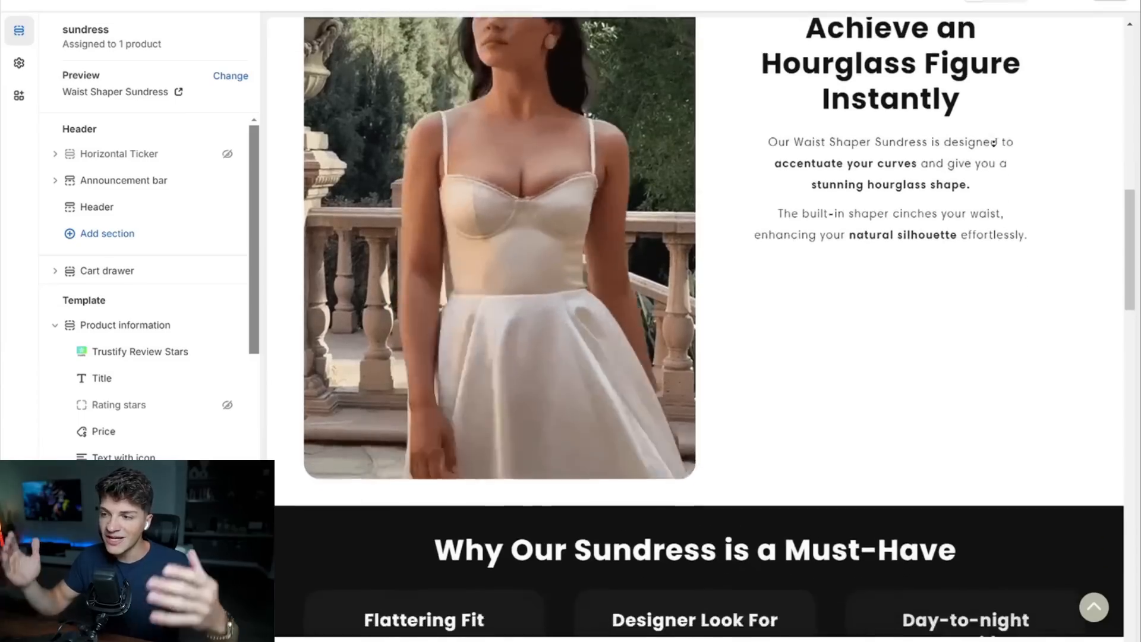
scroll(993, 142, down, 5)
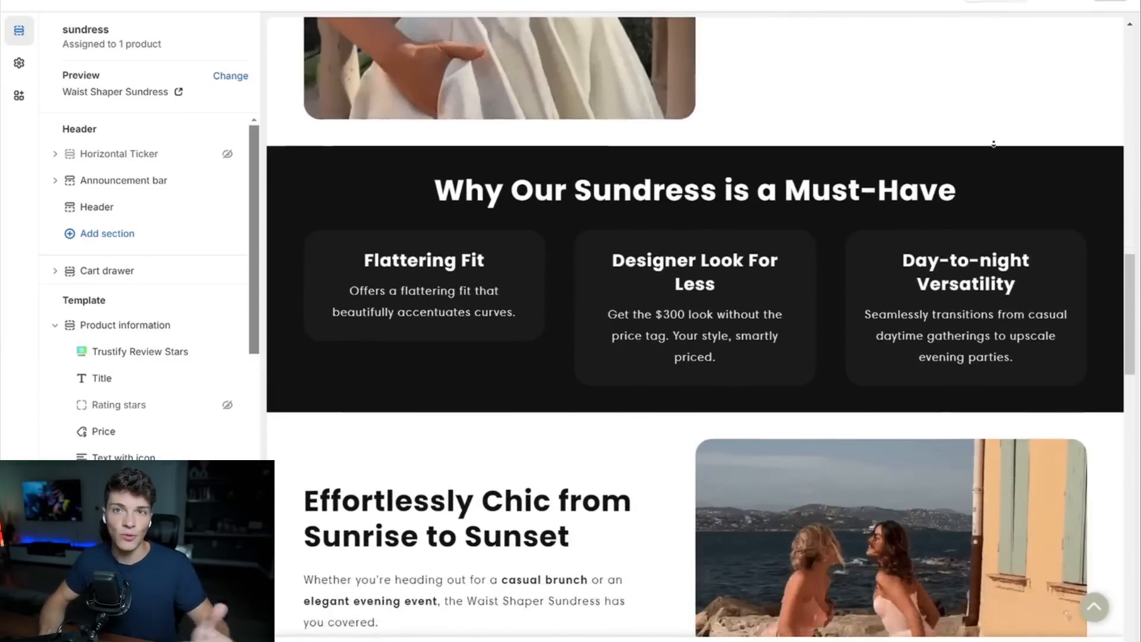
scroll(993, 143, down, 6)
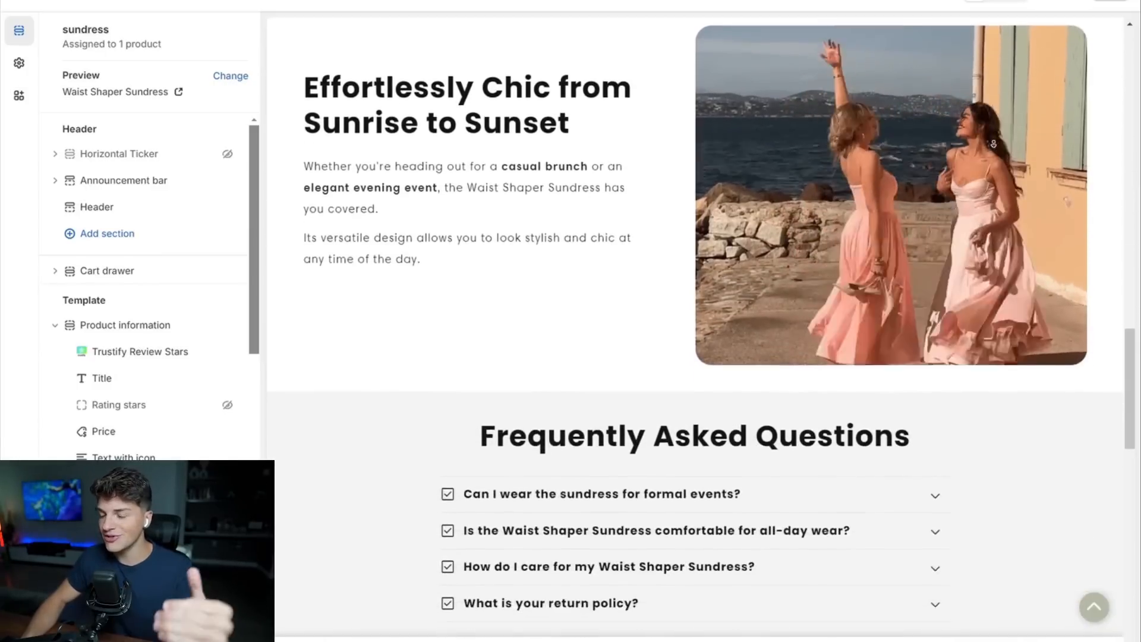
scroll(994, 144, down, 5)
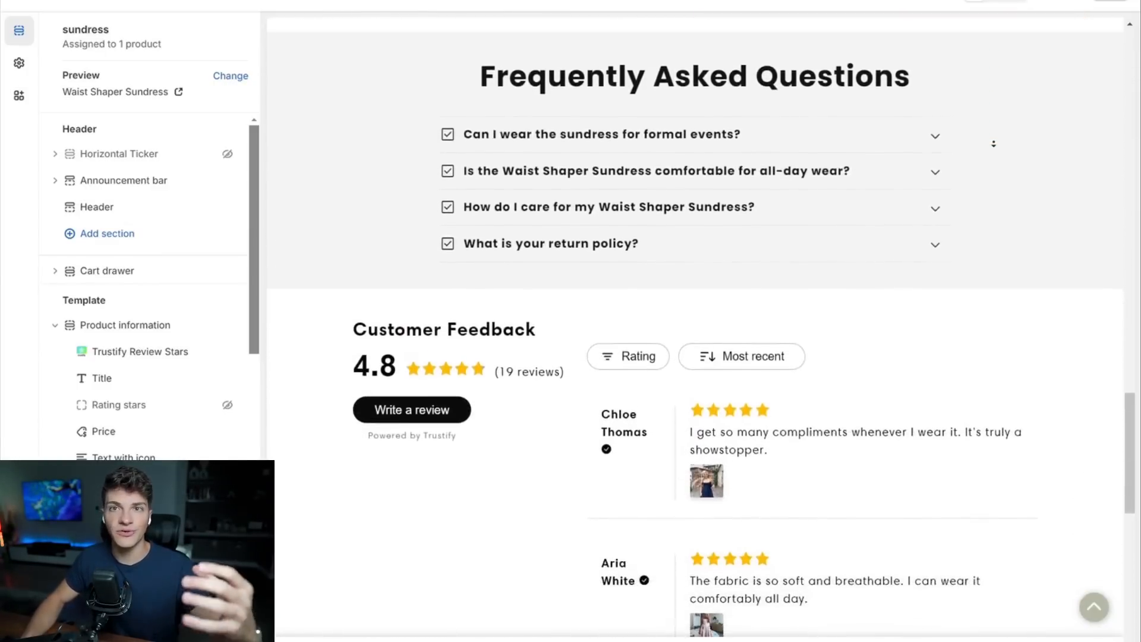
scroll(994, 144, down, 5)
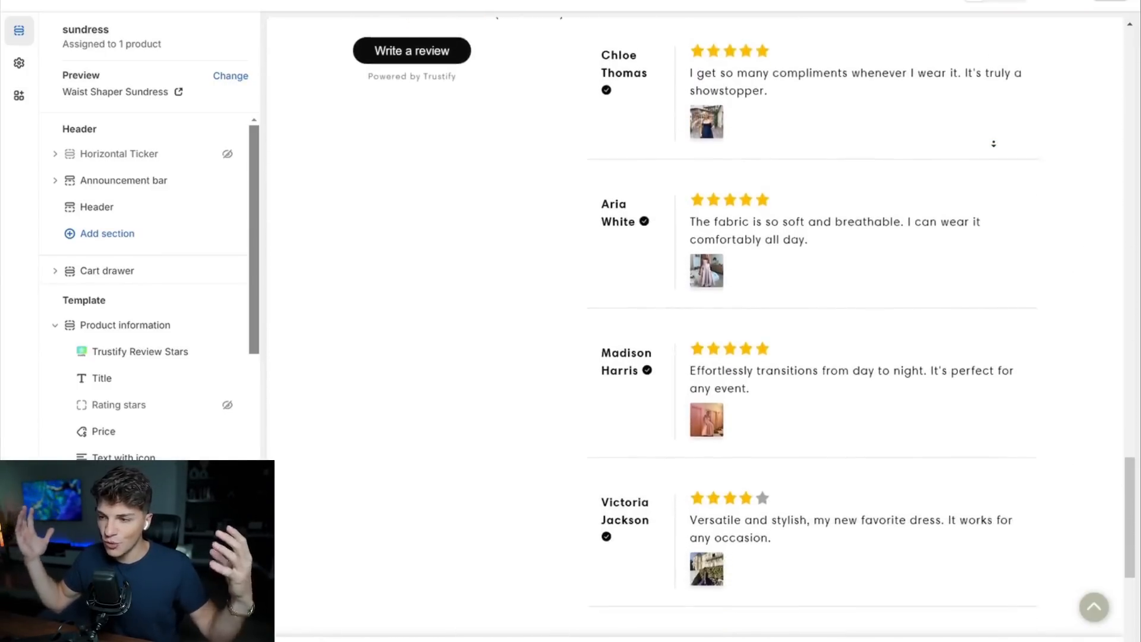
scroll(994, 143, down, 3)
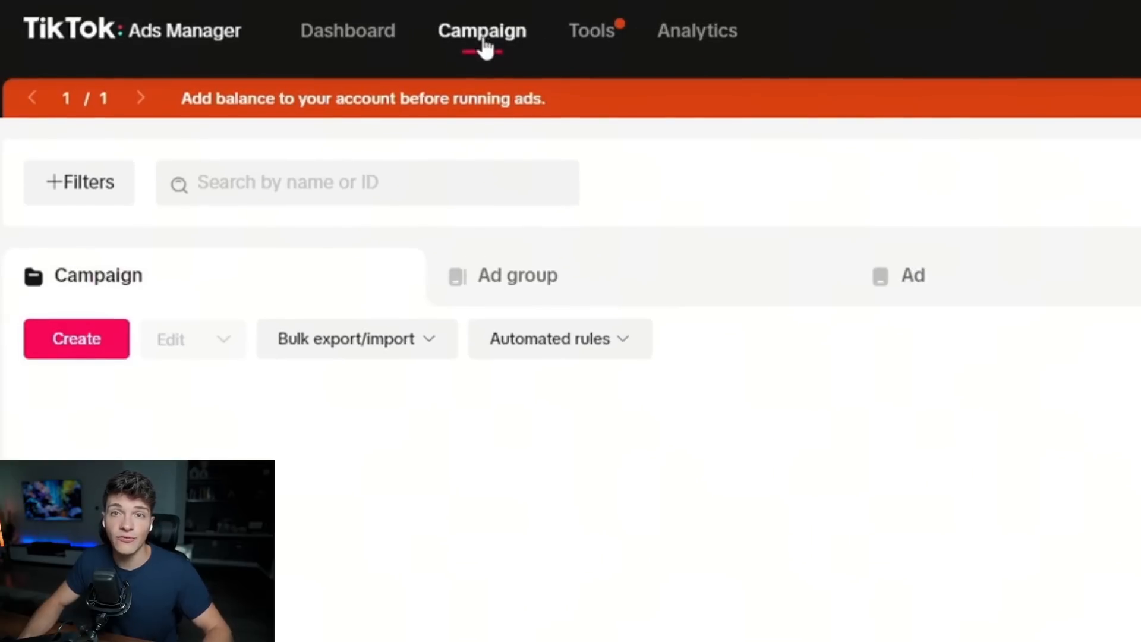
Switch to TikTok Ads Manager and create a campaign in Advanced mode with the Website conversions objective.
click(77, 351)
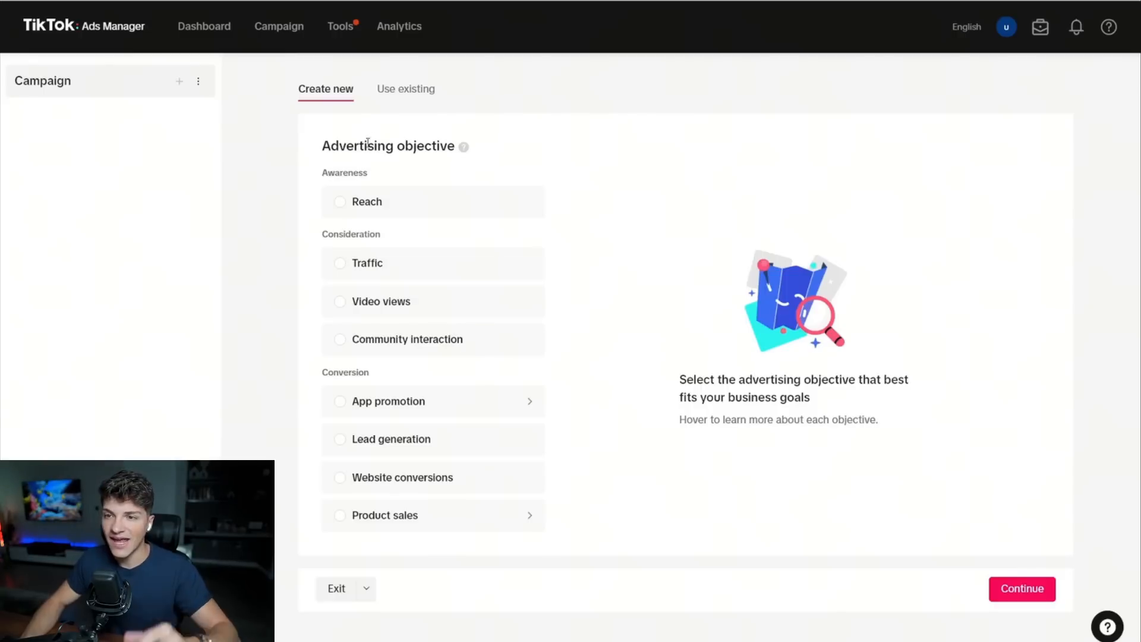
drag(321, 147, 471, 163)
click(489, 153)
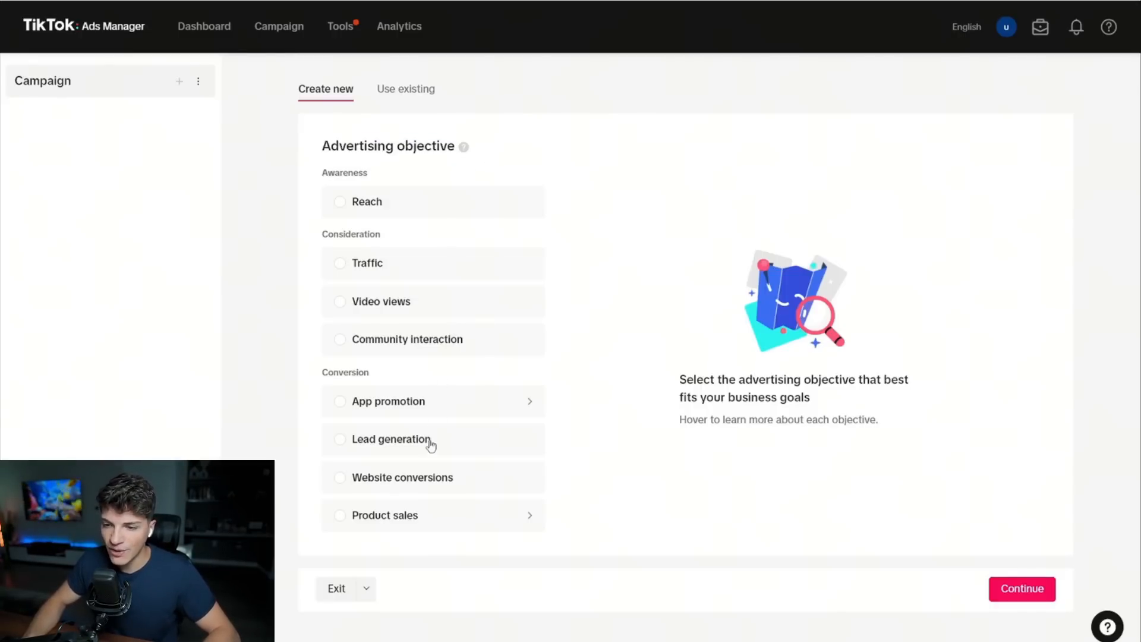
click(433, 479)
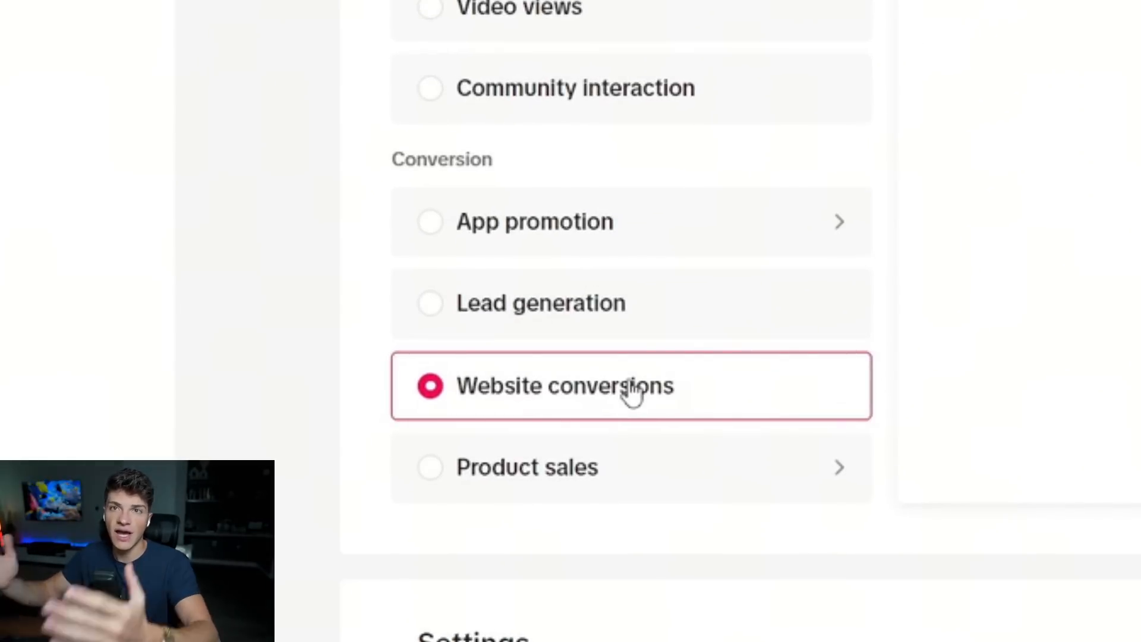
Name the campaign "Waist Shaper Sundress | Testing CBO".
scroll(644, 390, down, 5)
click(896, 147)
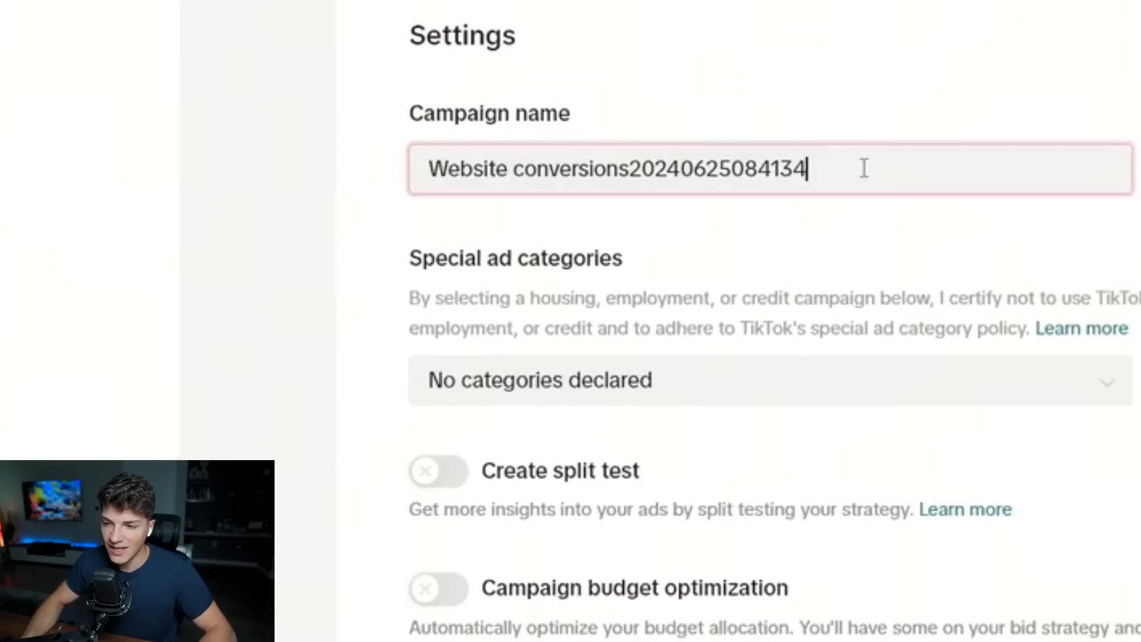
key(ctrl+a)
text([PR)
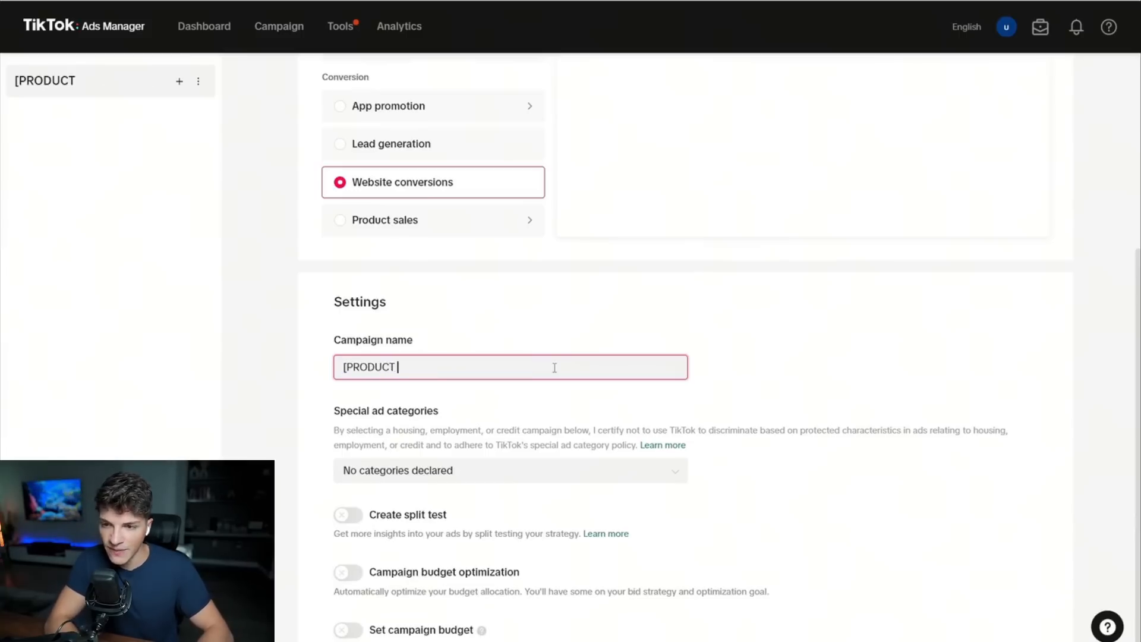
text(ODUCT NAME] | Testing CBO)
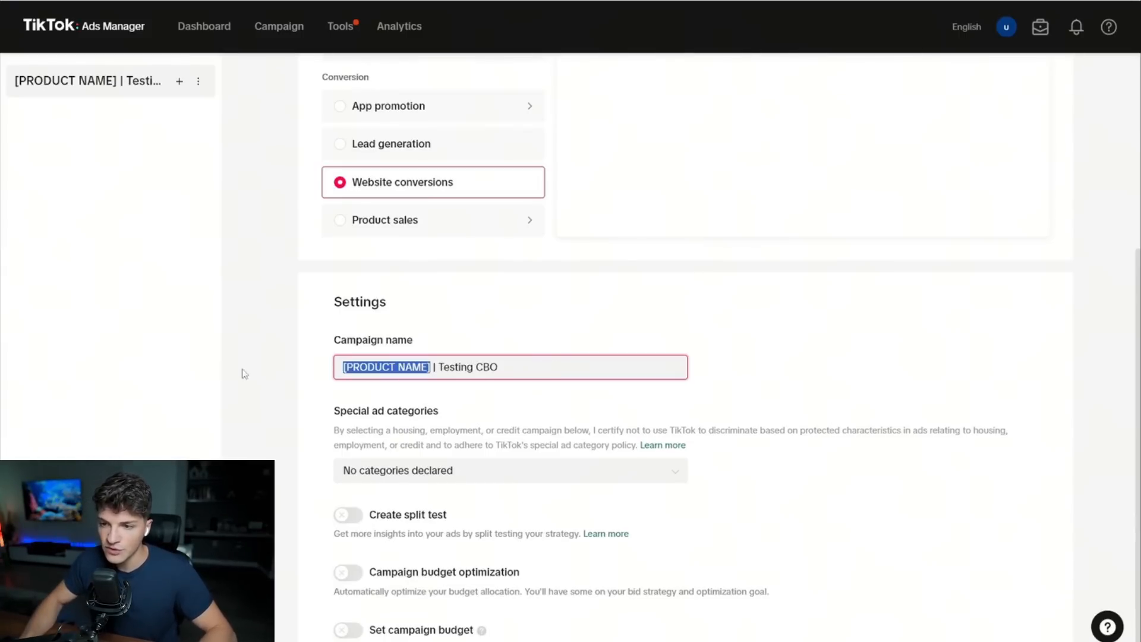
text(Waist Shaper Sund)
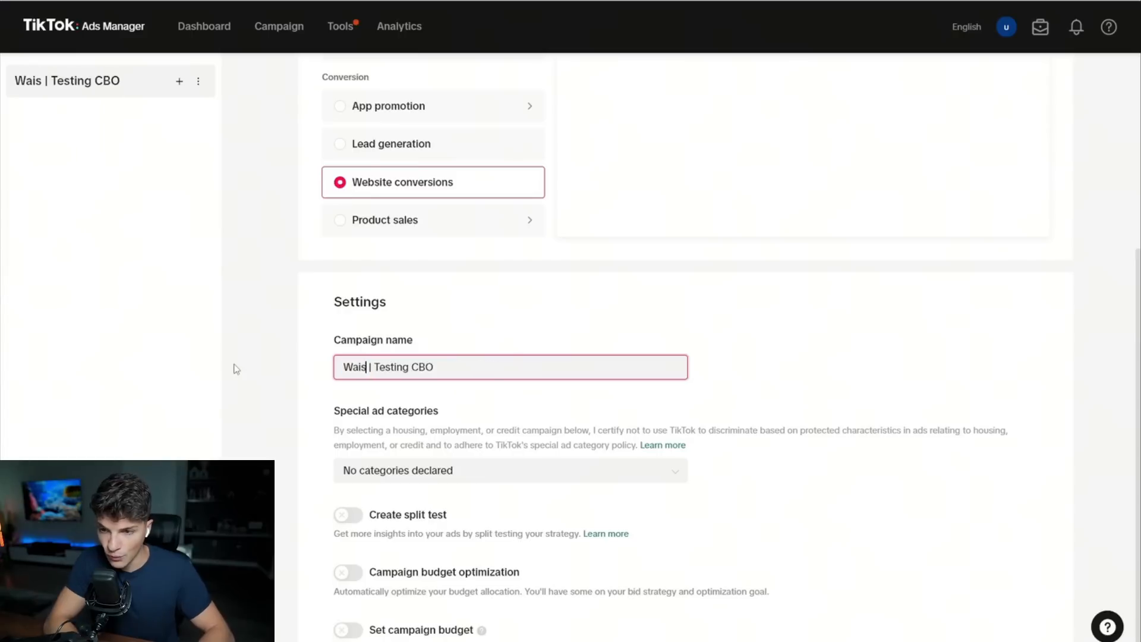
text(ress)
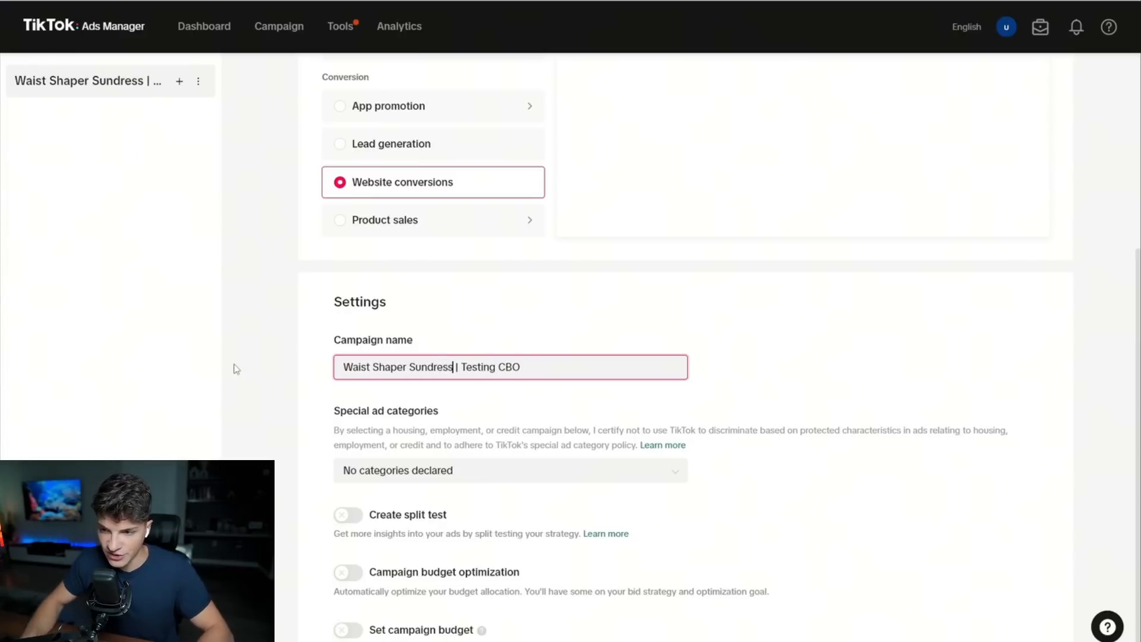
key(ctrl+a)
click(517, 347)
Enable campaign budget optimization with a daily budget of 50.00 USD and continue to the ad group setup.
scroll(445, 350, down, 1)
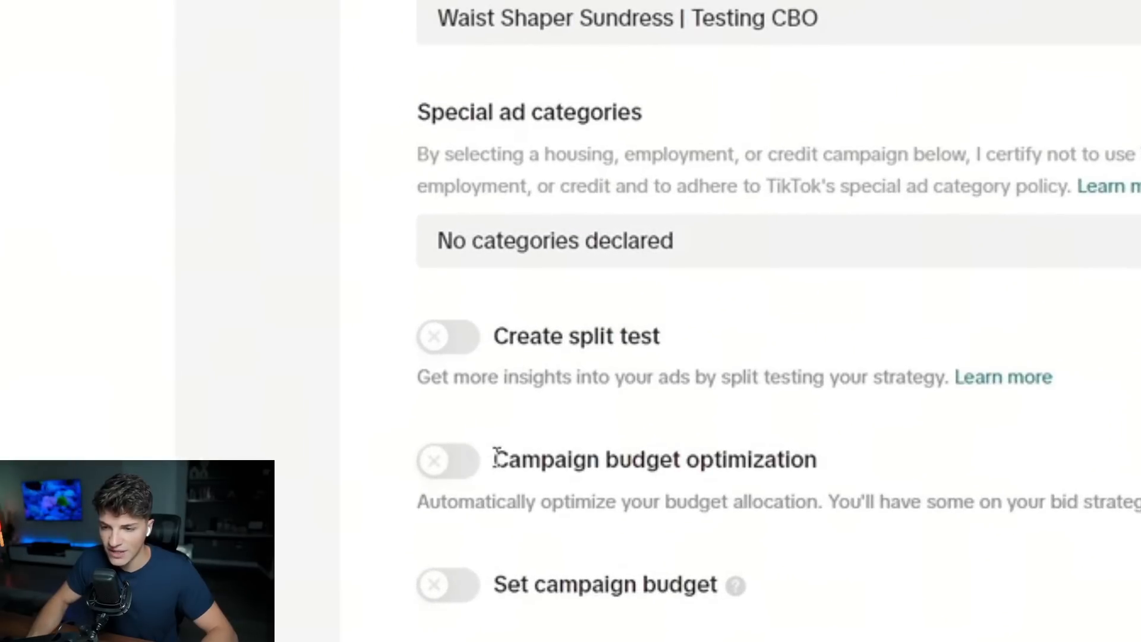
drag(492, 465, 805, 459)
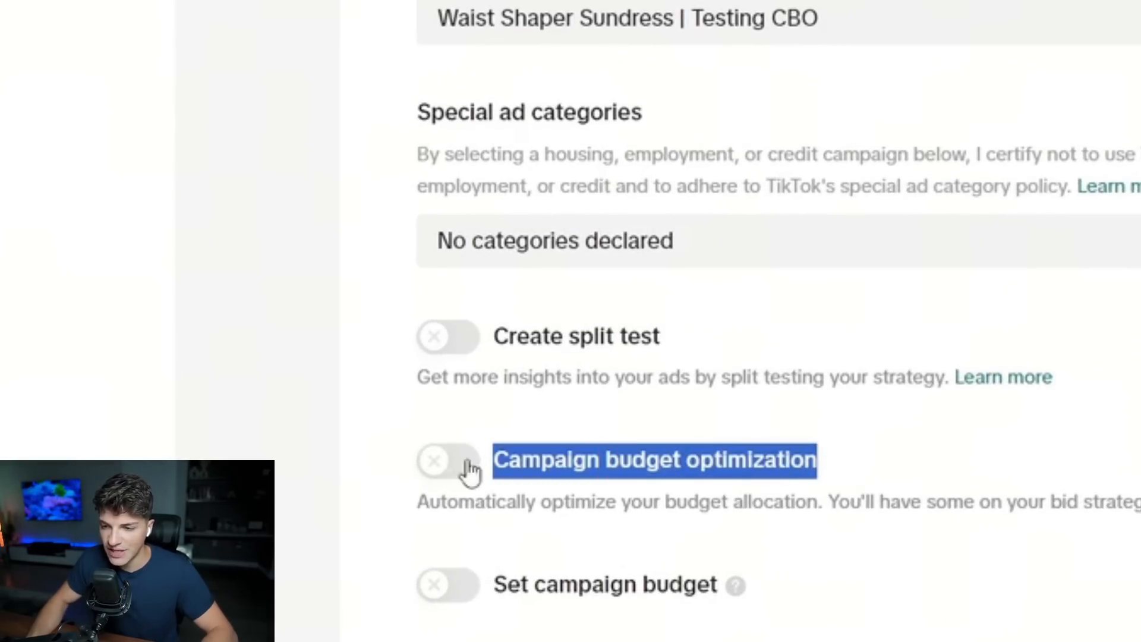
click(450, 476)
scroll(583, 451, down, 3)
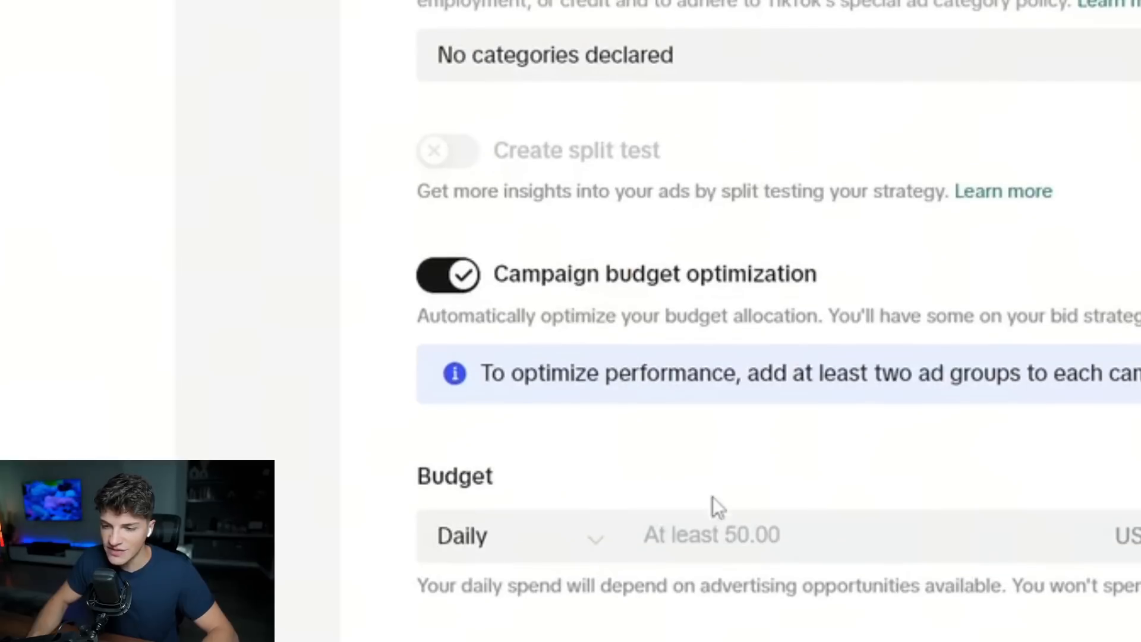
click(736, 539)
text(50.0)
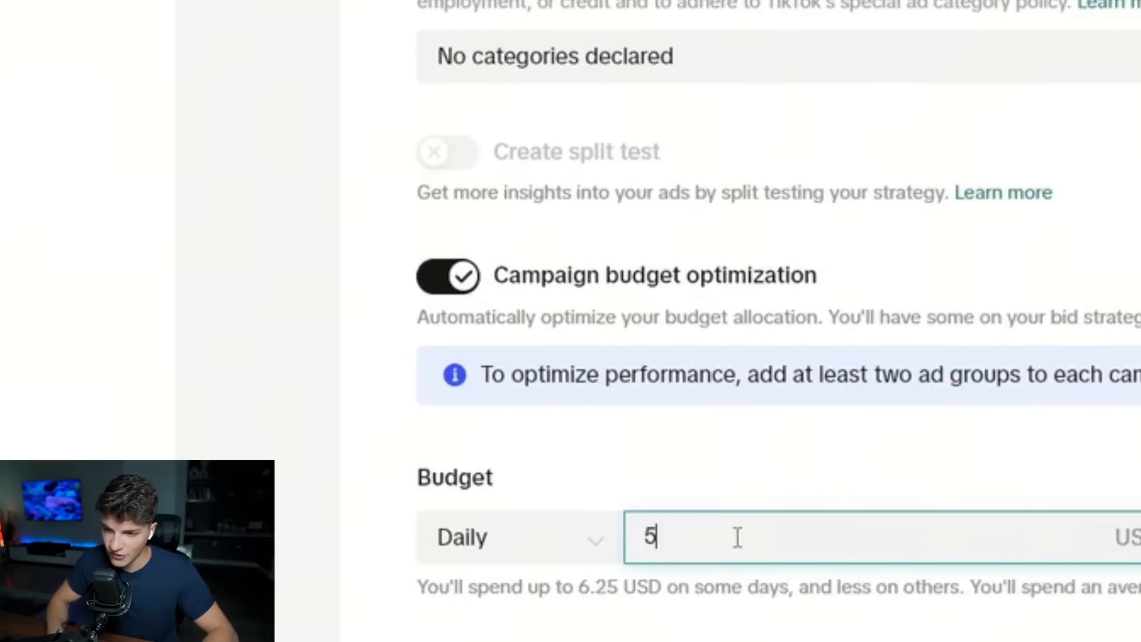
triple_click(742, 270)
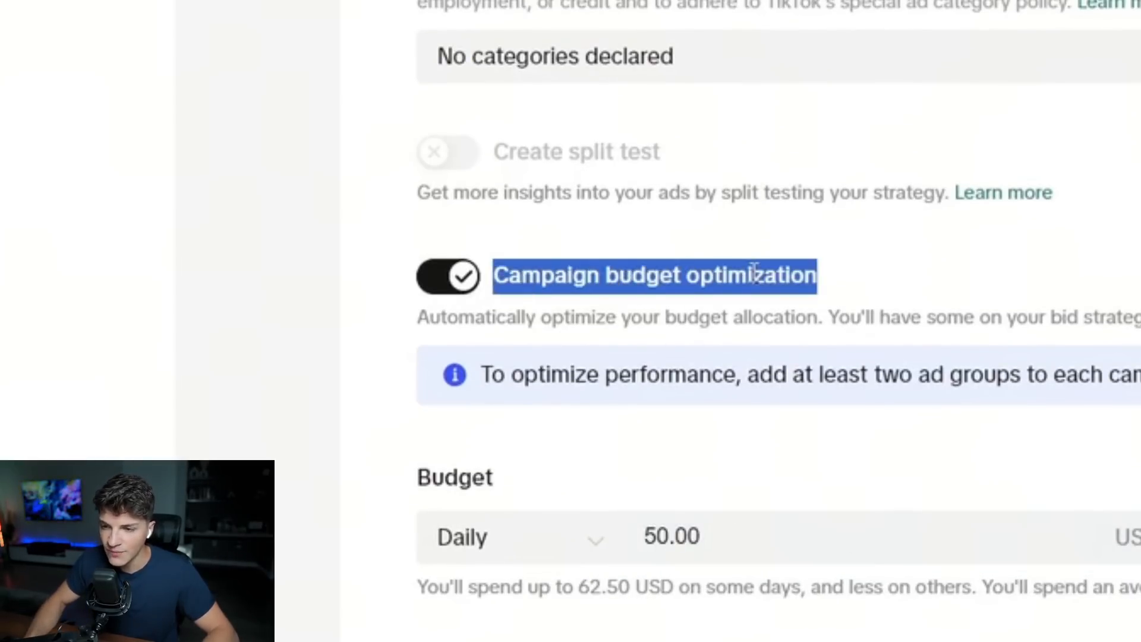
click(845, 279)
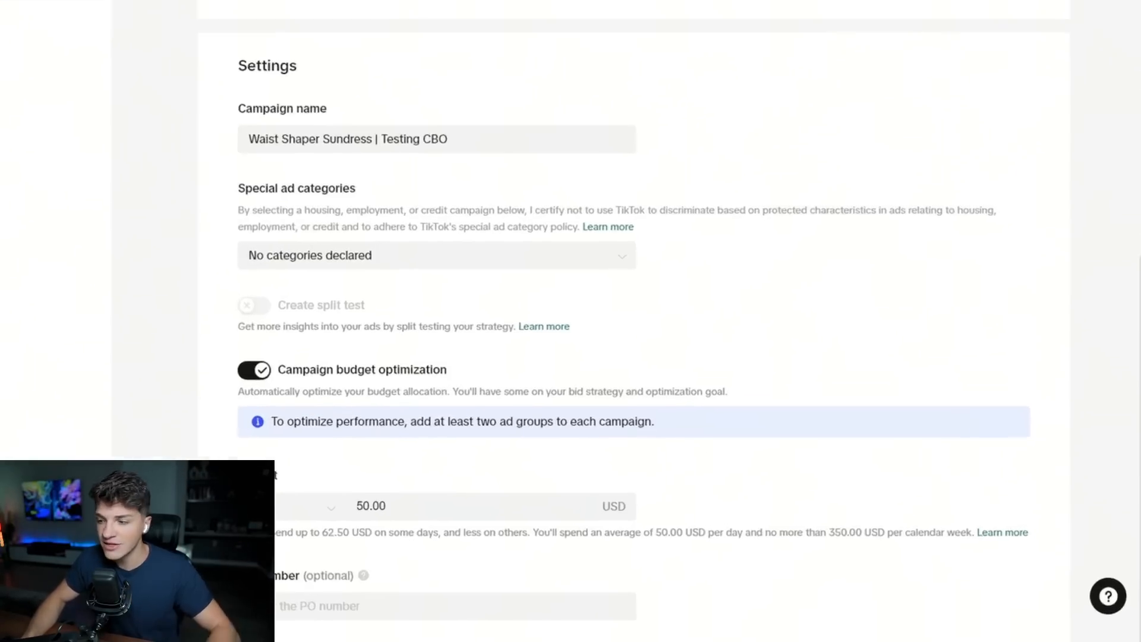
click(945, 627)
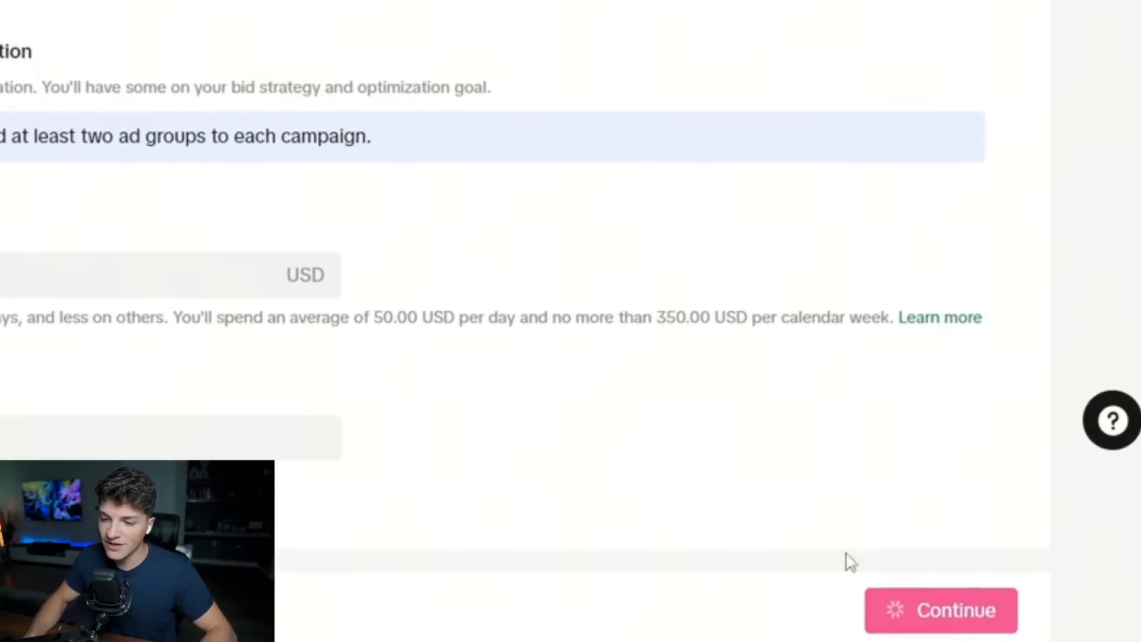
Name the ad group "All Creatives".
drag(341, 108, 442, 110)
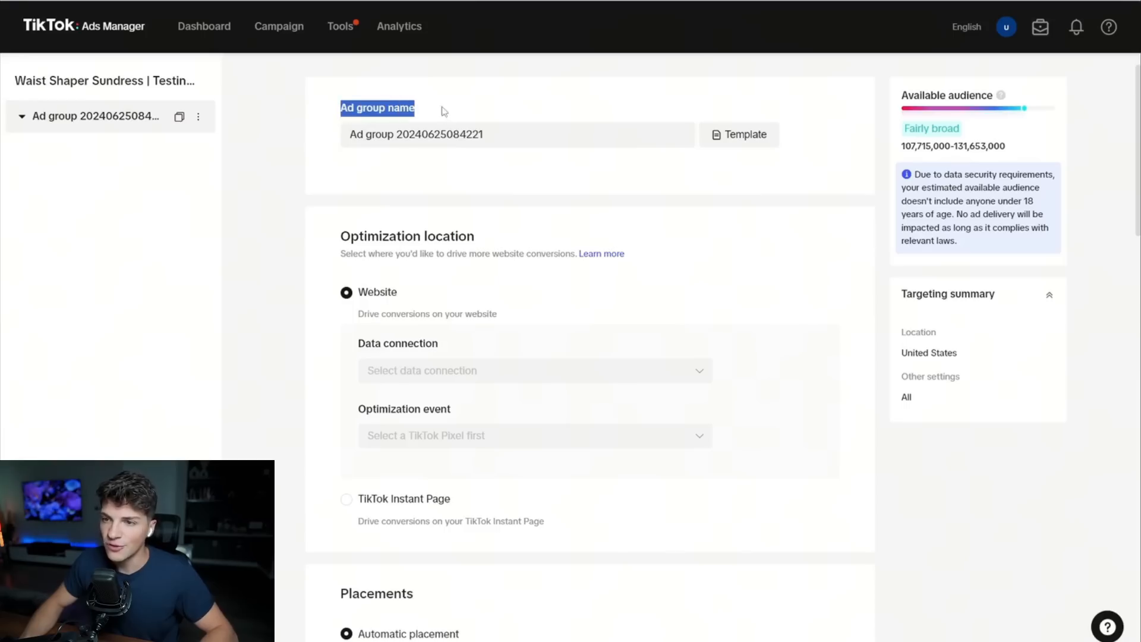
click(520, 141)
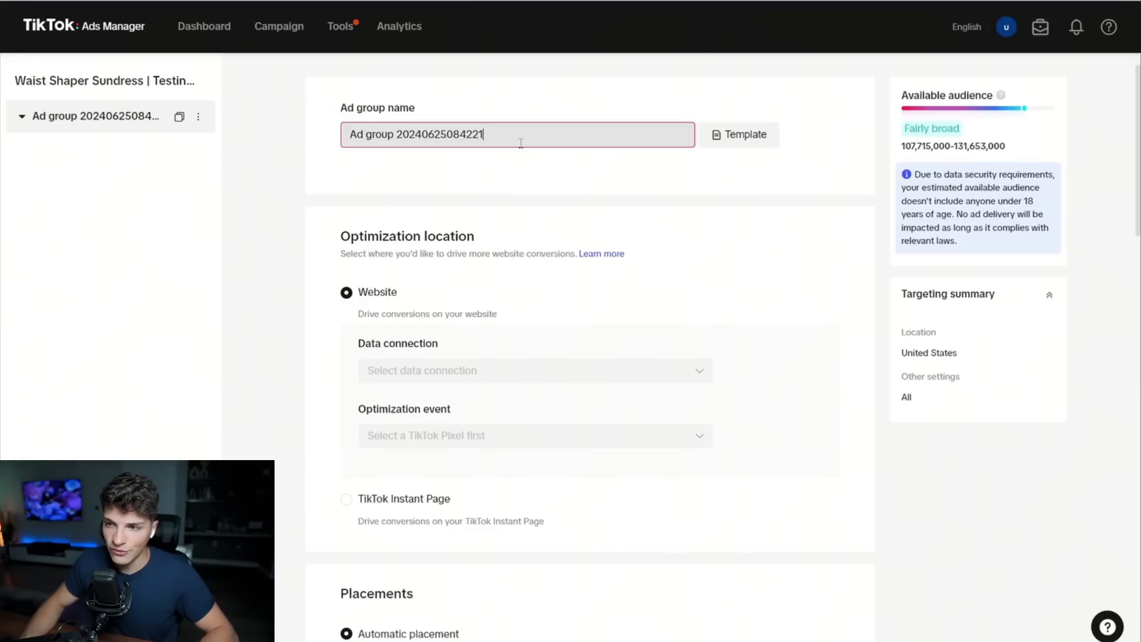
key(ctrl+a)
text(A)
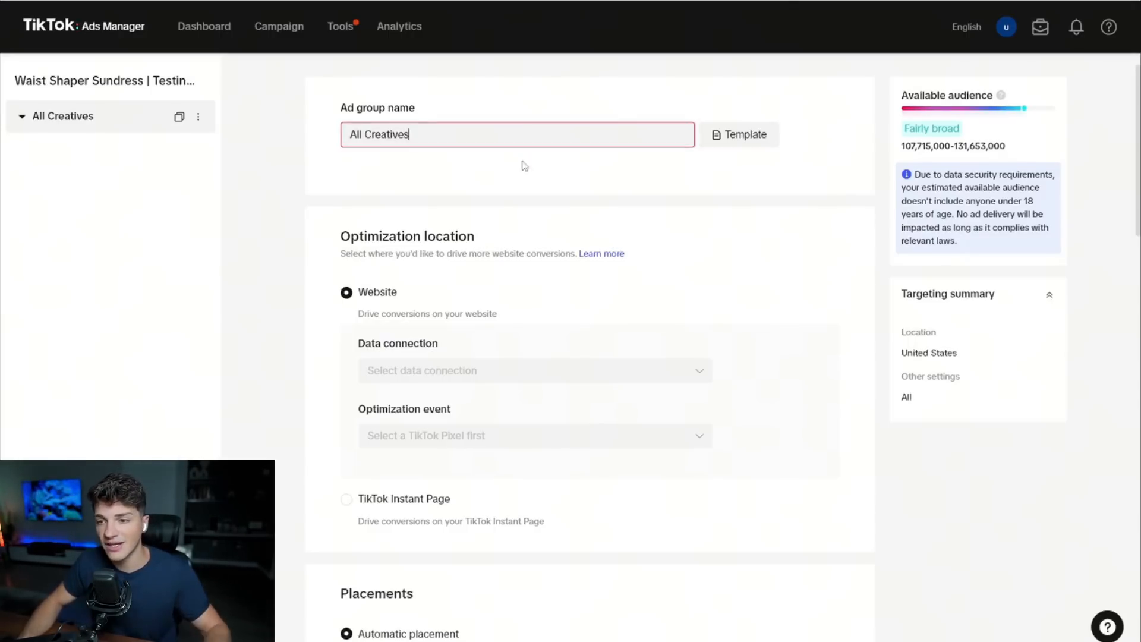
Select the data connection for the ad group's Website optimization location.
drag(341, 236, 485, 245)
scroll(469, 240, down, 1)
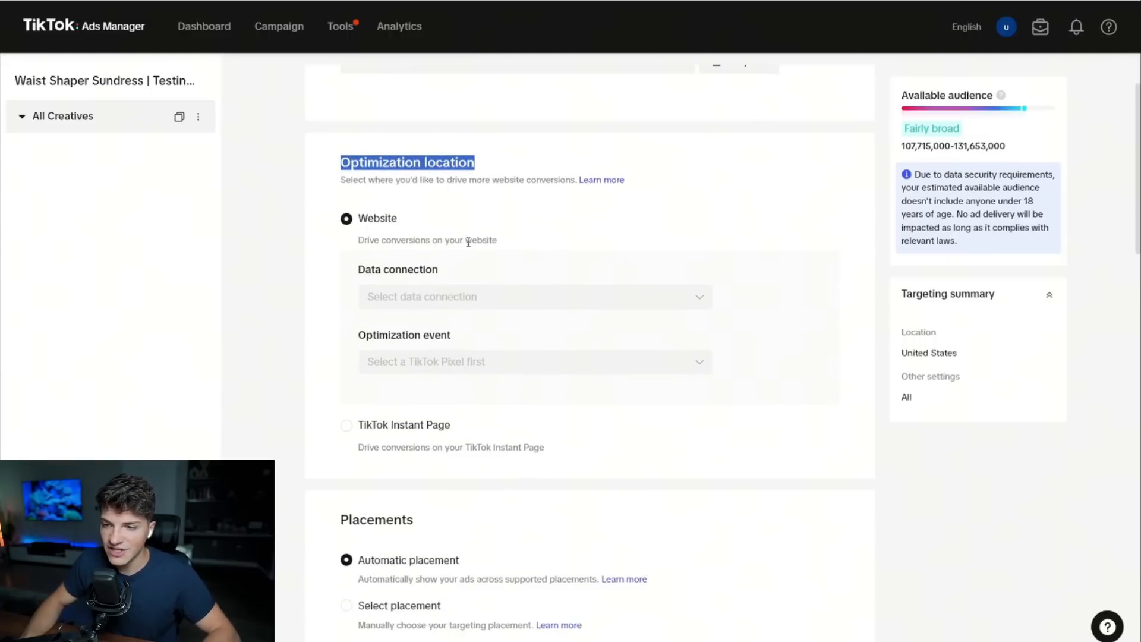
click(438, 289)
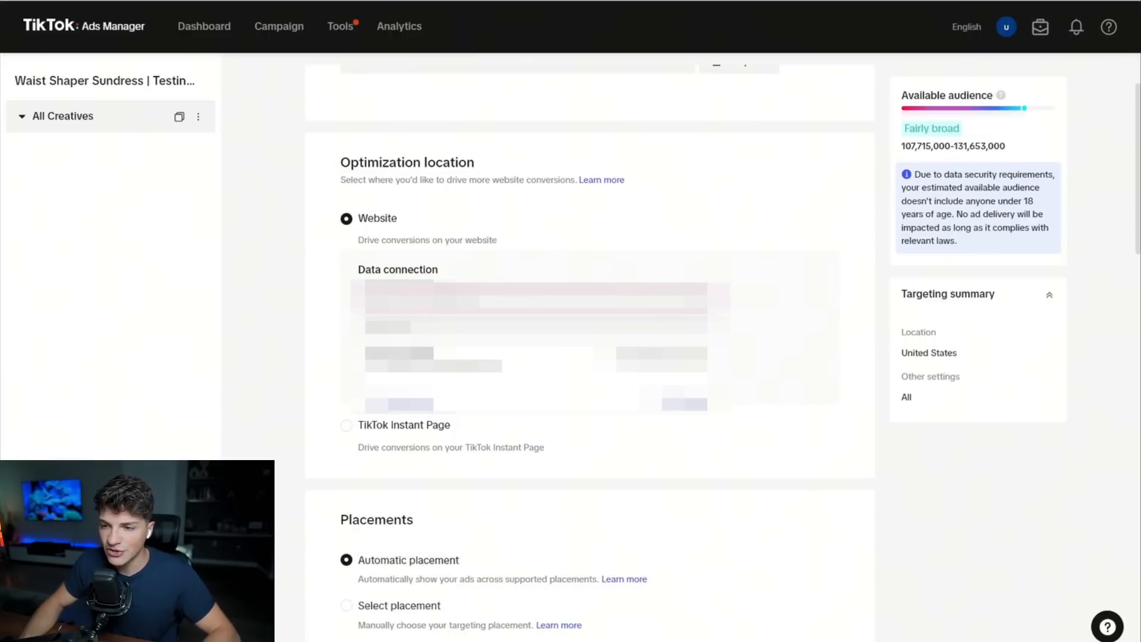
click(381, 299)
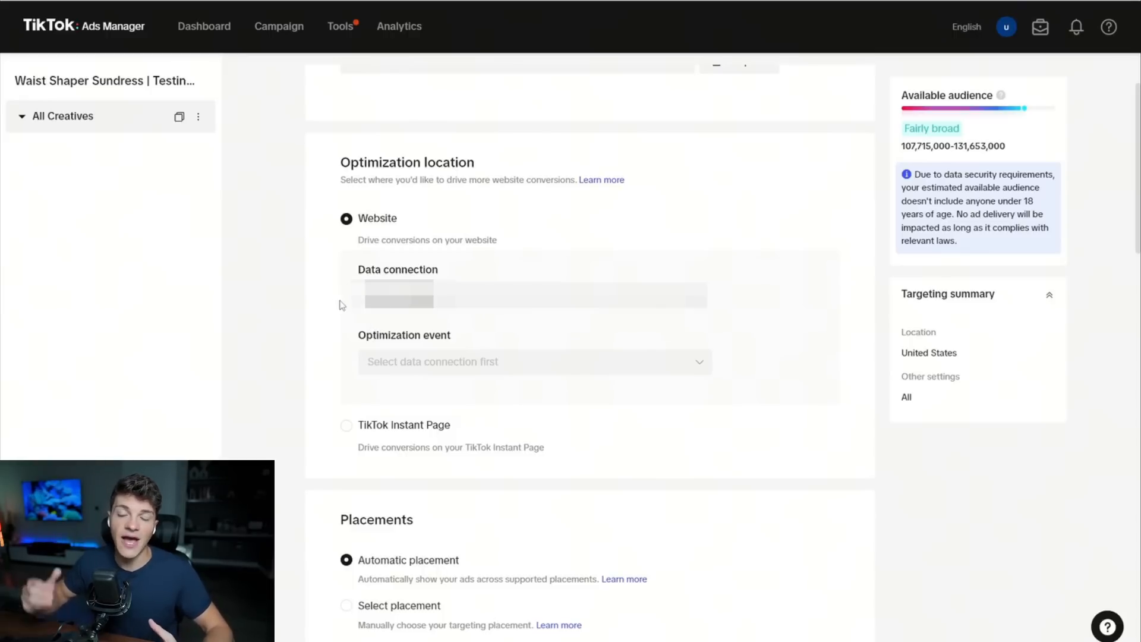
click(380, 297)
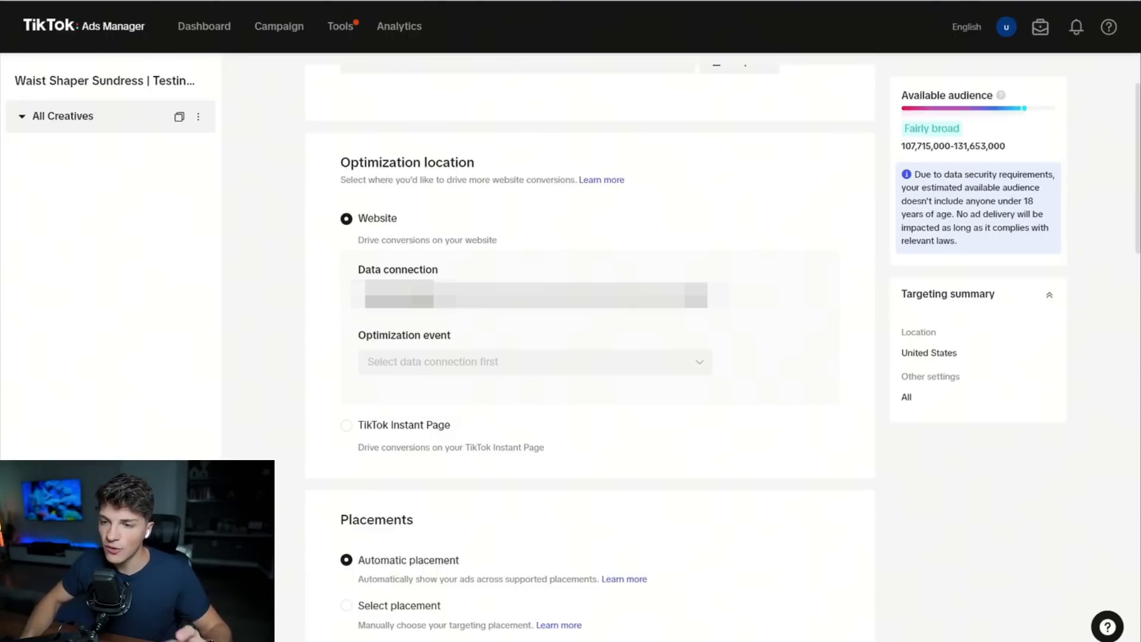
click(341, 295)
Set the ad group's optimization event to Complete Payment.
triple_click(375, 339)
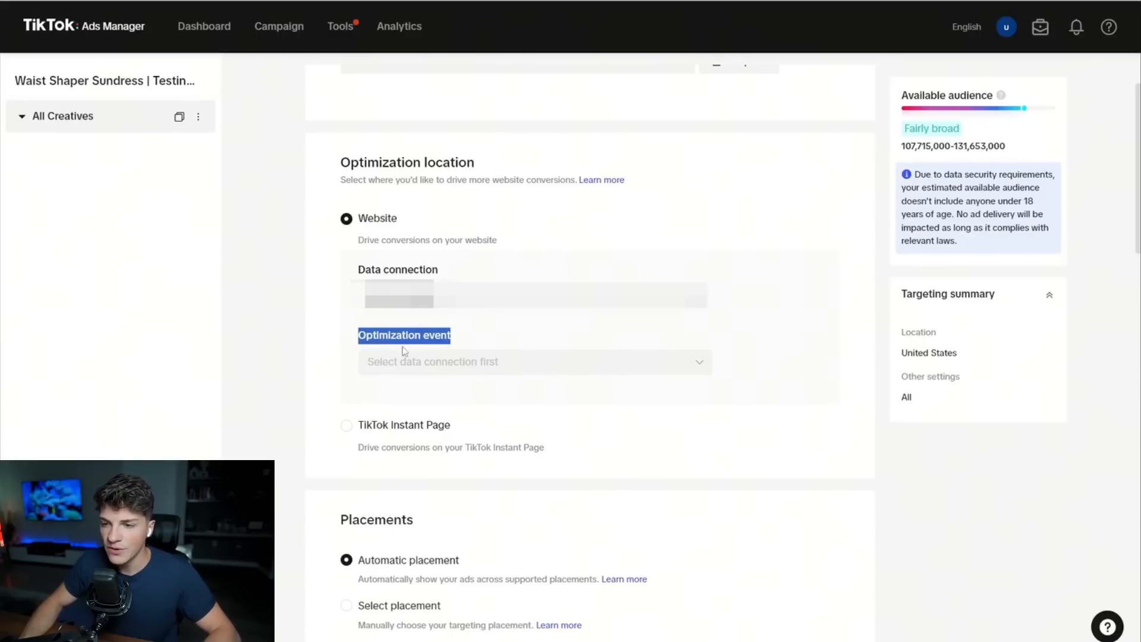
click(423, 362)
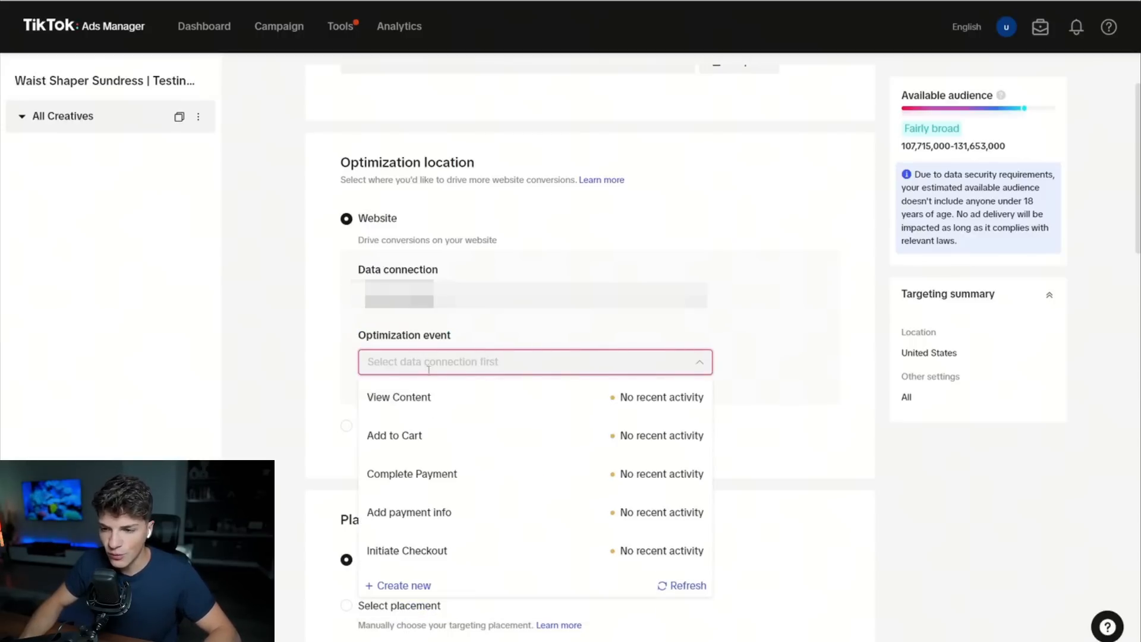
click(448, 474)
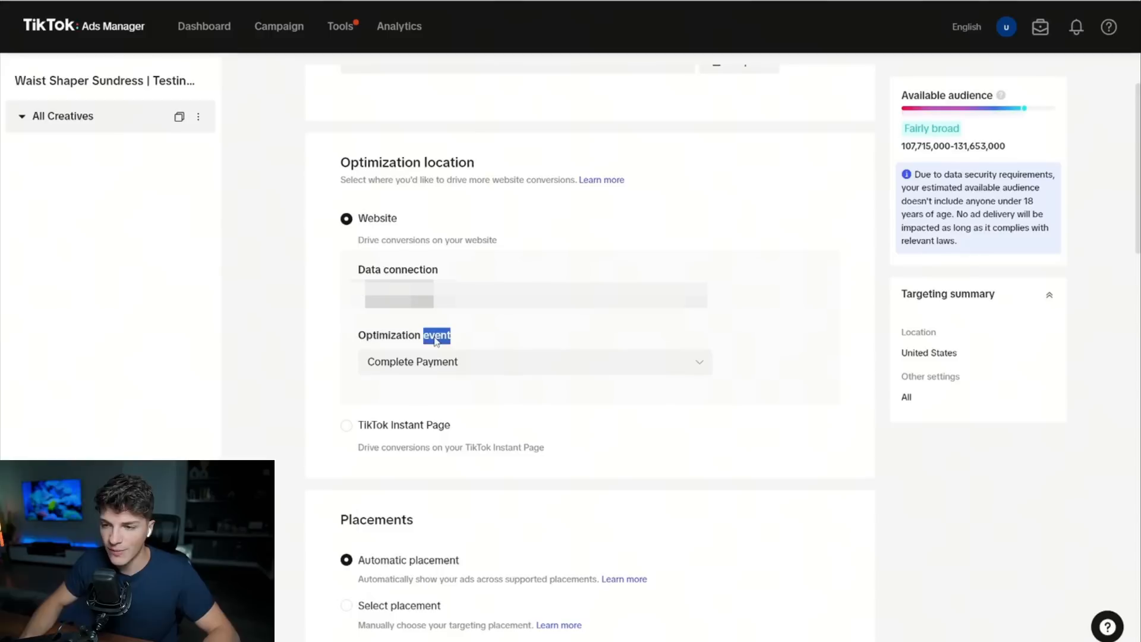
Choose placements manually for the ad group, keeping TikTok selected and excluding Global App Bundle and Pangle.
triple_click(435, 339)
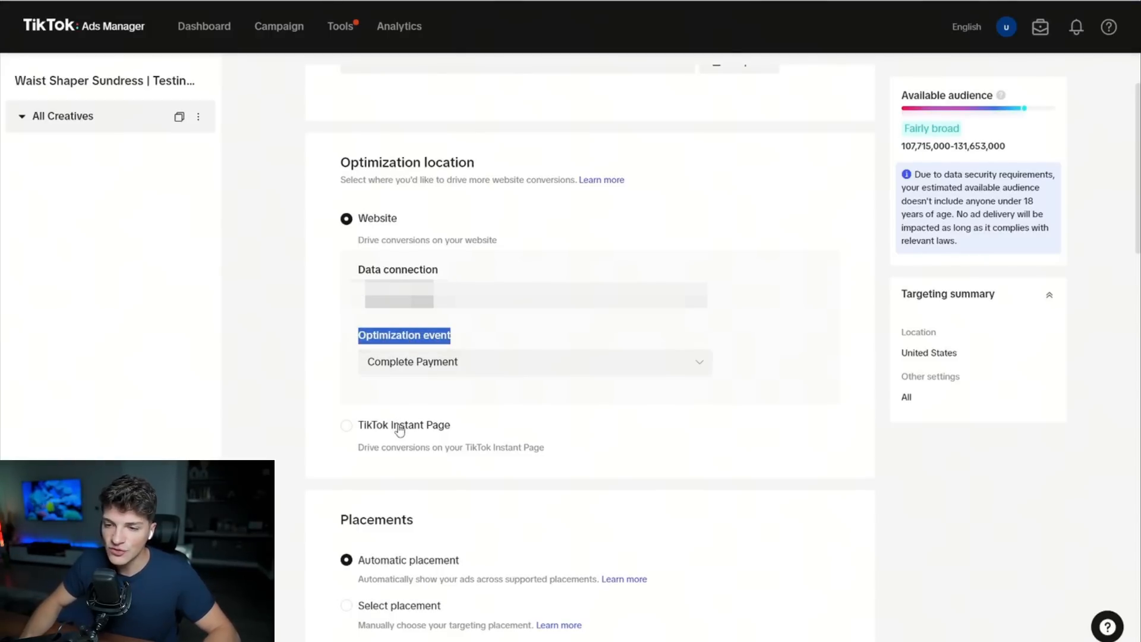
scroll(398, 429, down, 2)
double_click(376, 371)
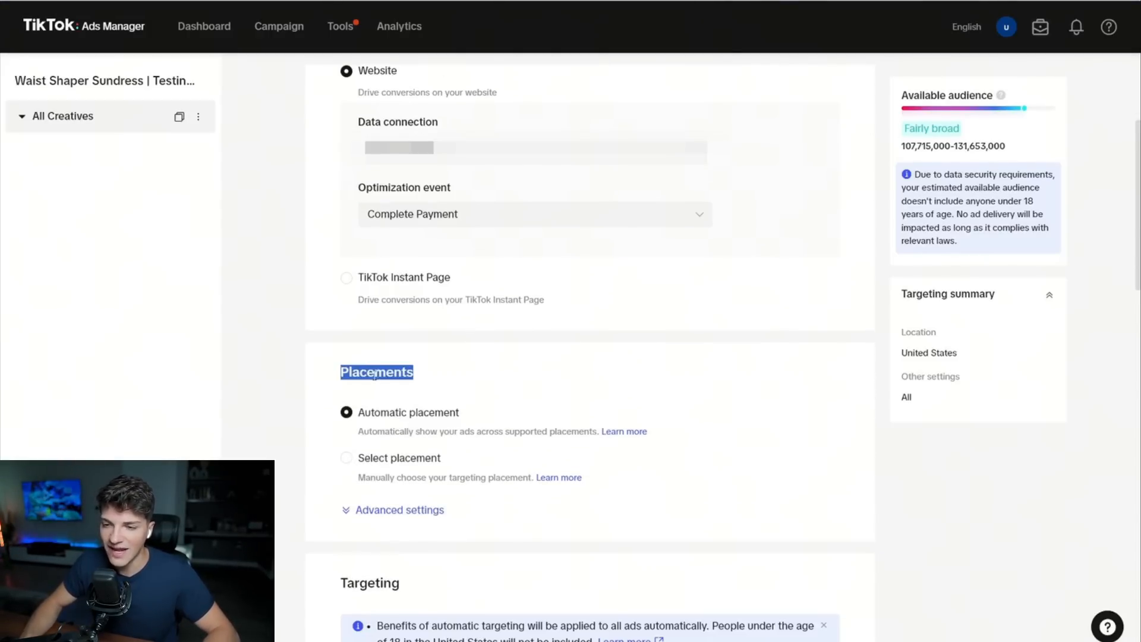
scroll(372, 357, down, 1)
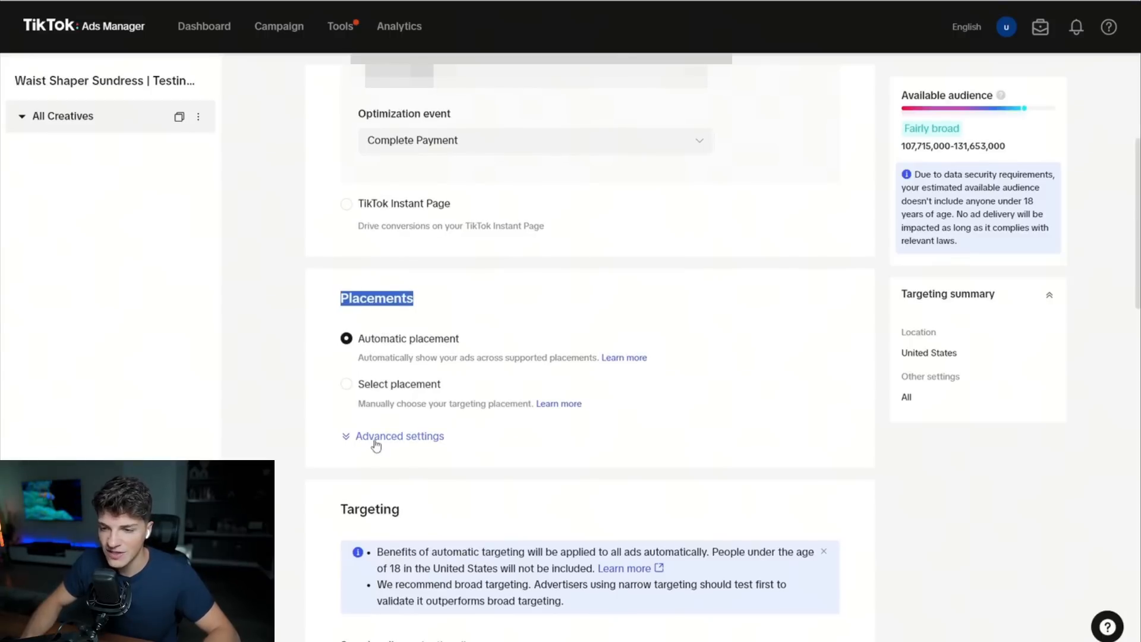
click(346, 385)
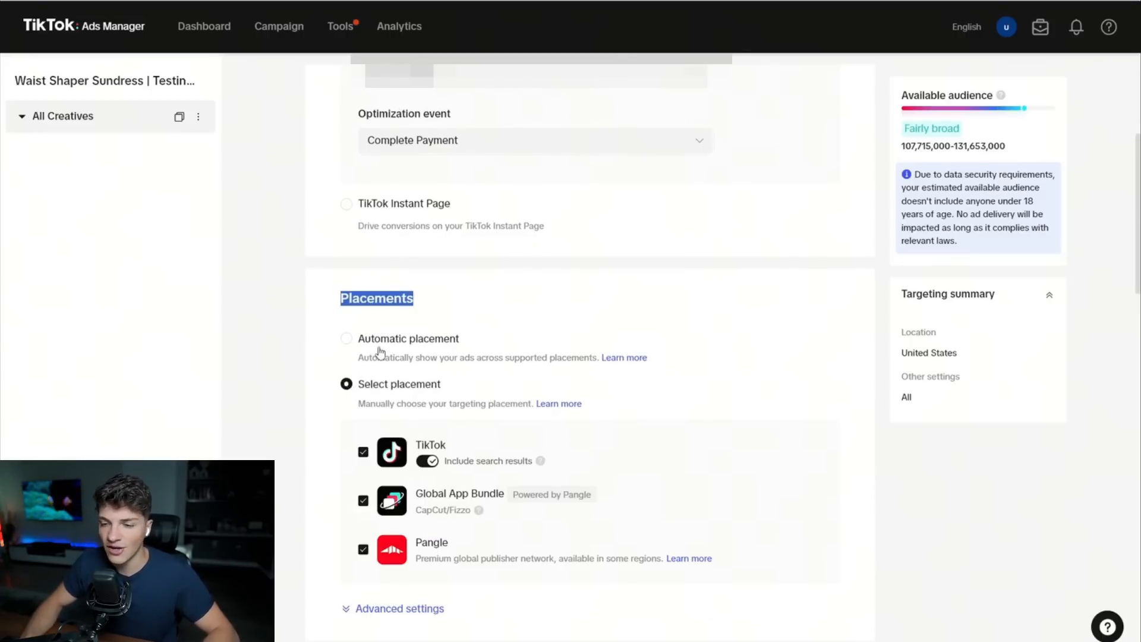
scroll(380, 351, down, 2)
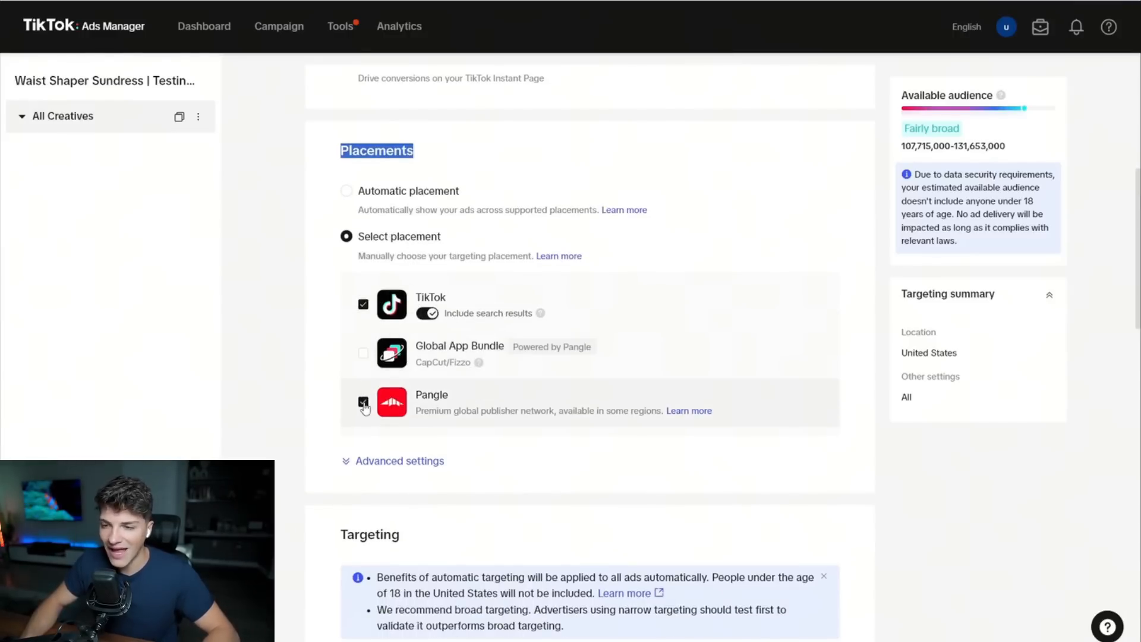
click(364, 403)
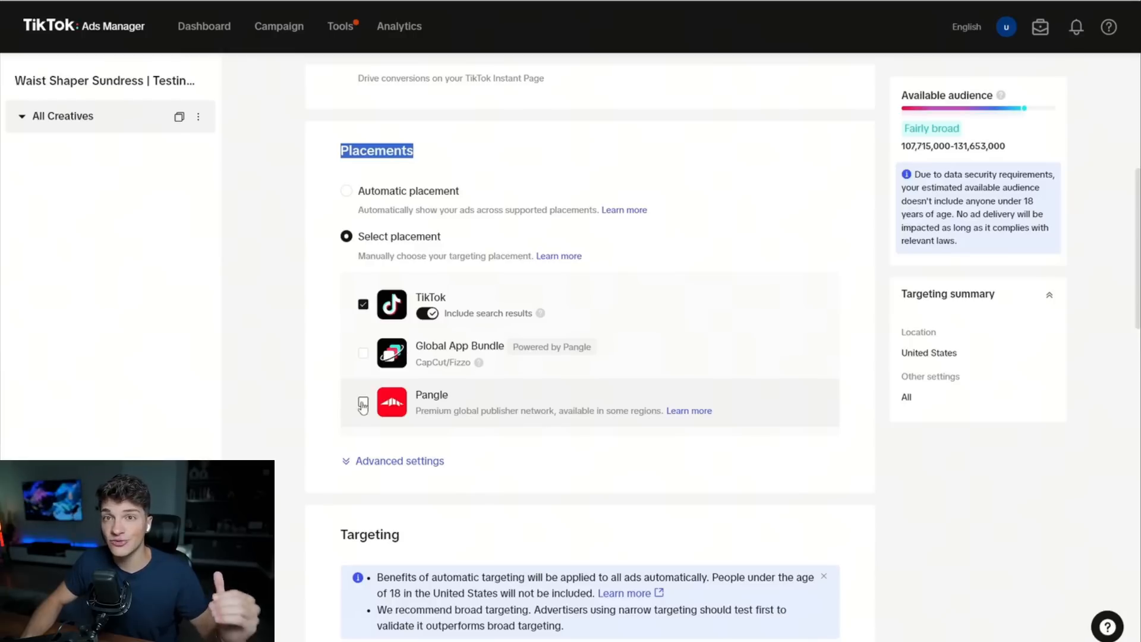
Turn off user comments, video download and video sharing in the advanced placement settings, and exclude search results from the TikTok placement.
click(368, 462)
scroll(372, 449, down, 1)
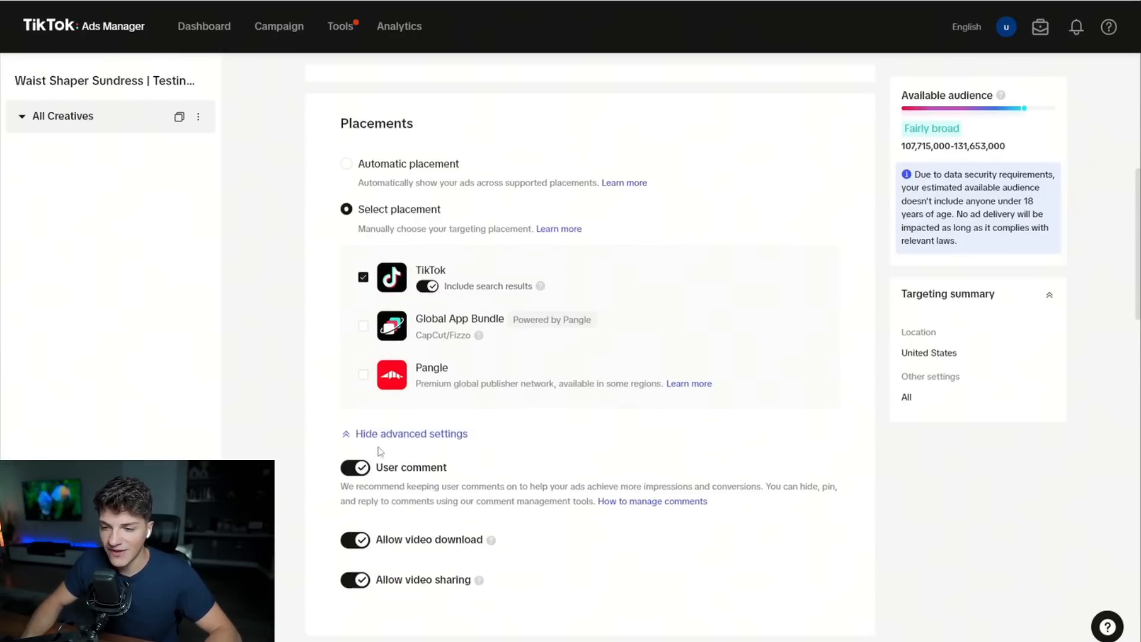
click(356, 423)
click(632, 434)
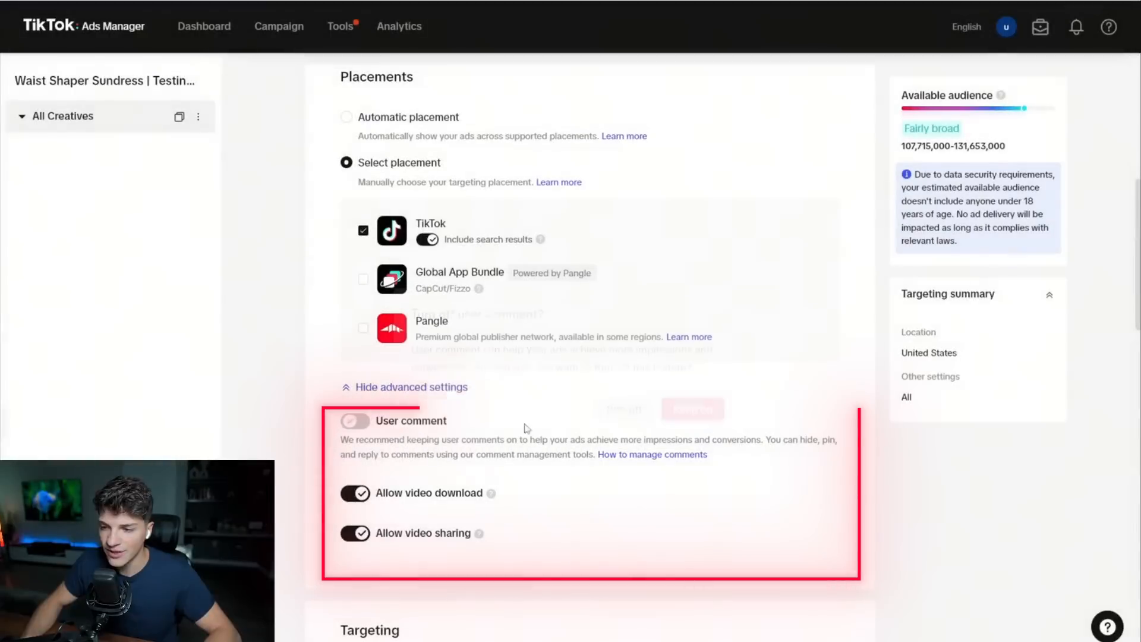
click(357, 493)
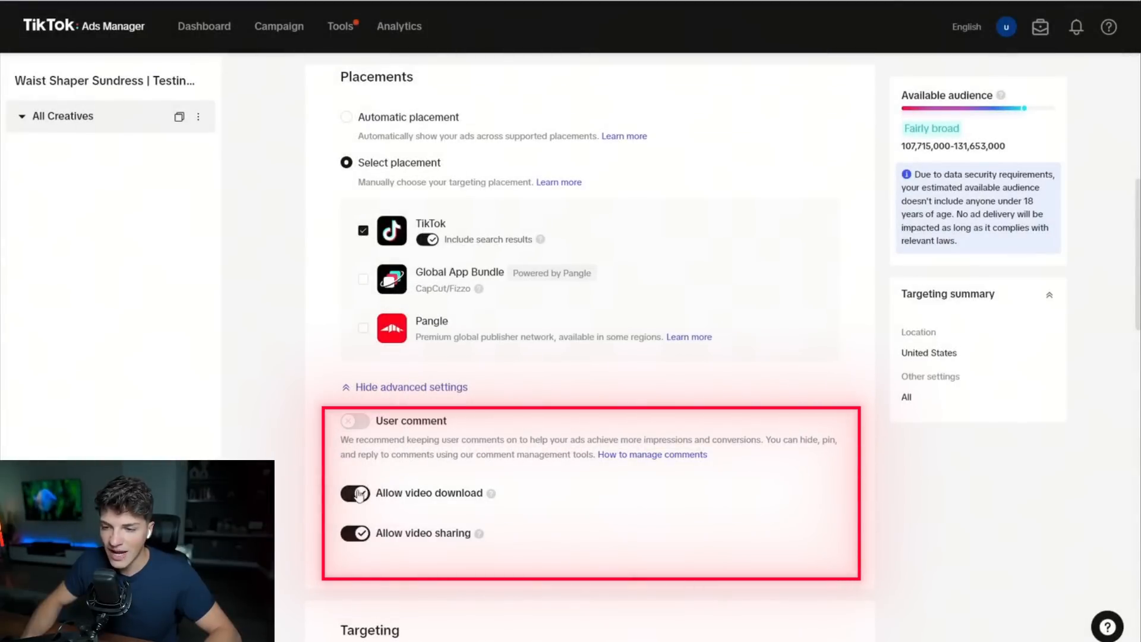
click(356, 534)
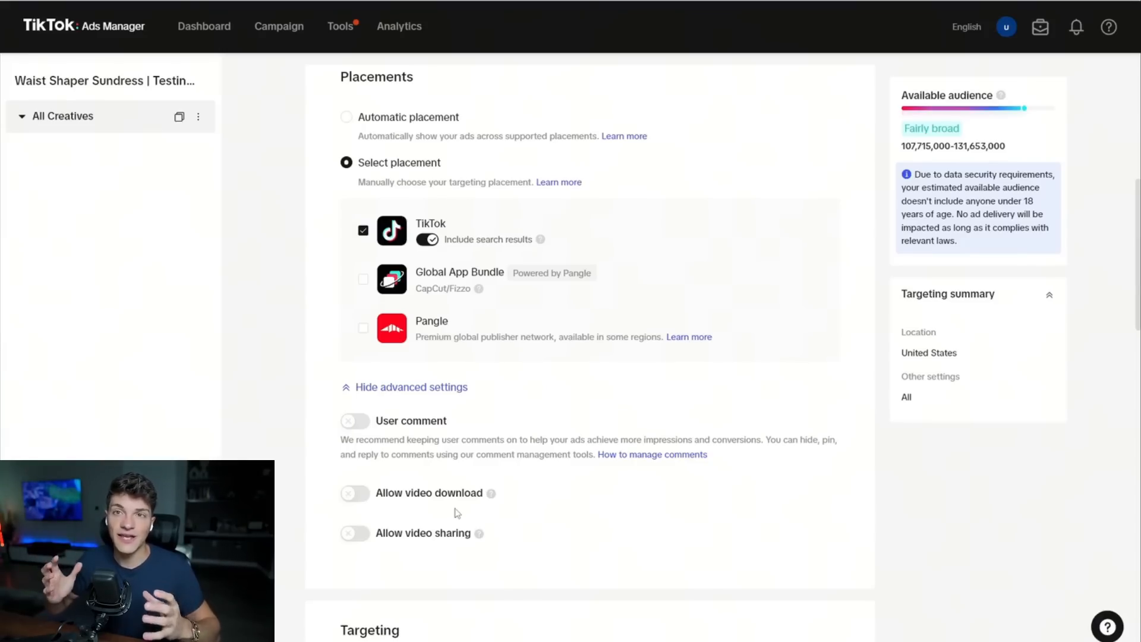
triple_click(456, 427)
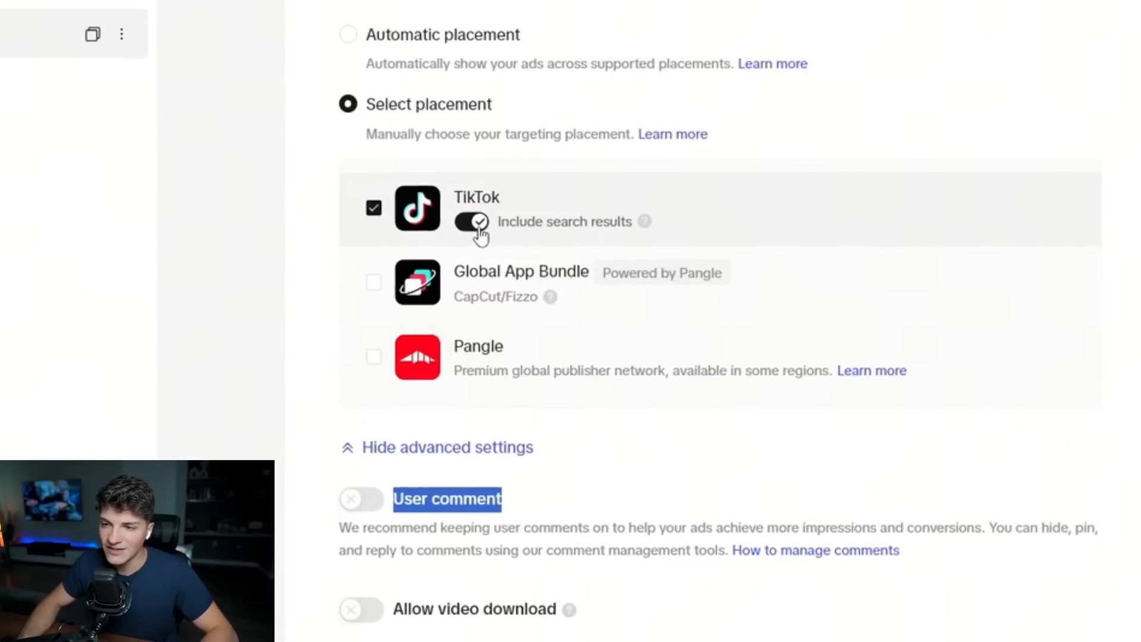
click(430, 243)
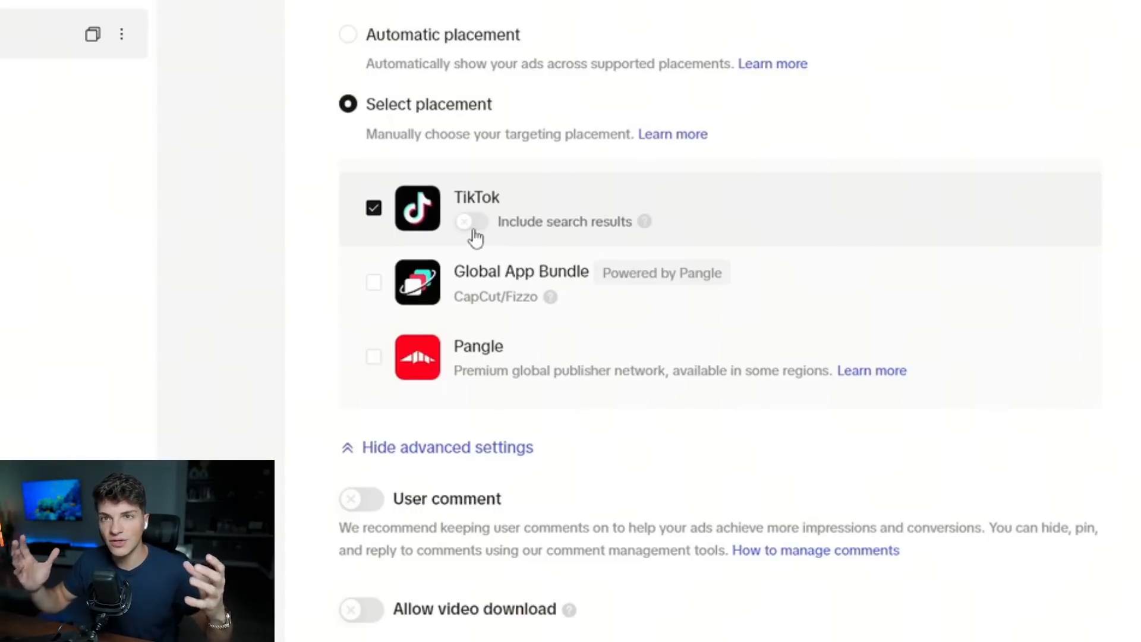
Replace the United States with the United Kingdom as the ad group's targeting location.
scroll(469, 240, down, 5)
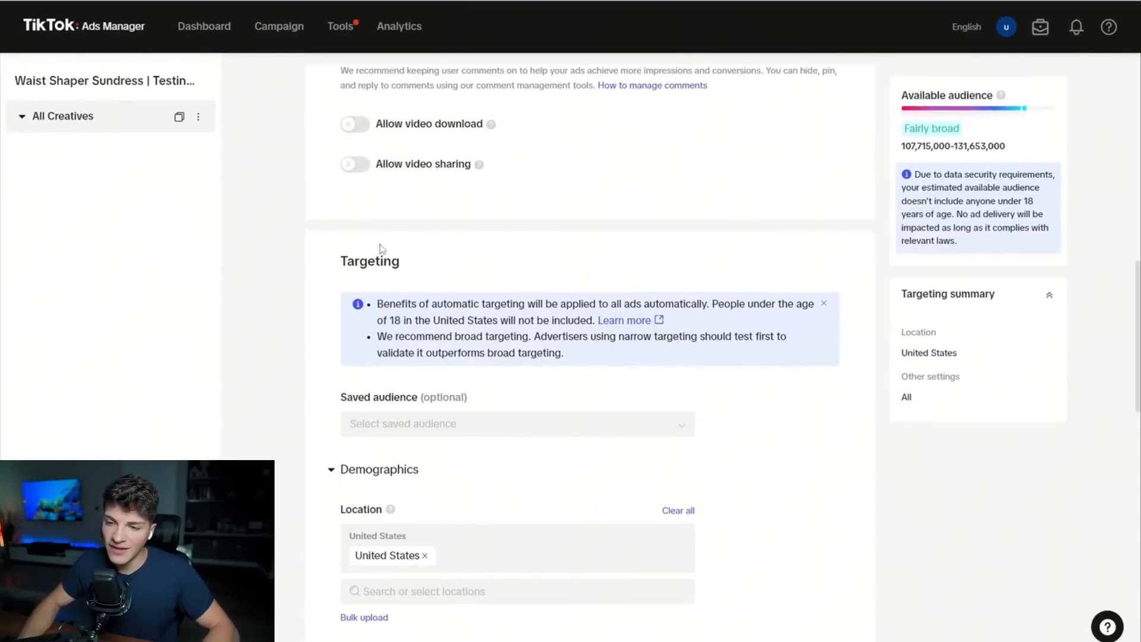
double_click(391, 263)
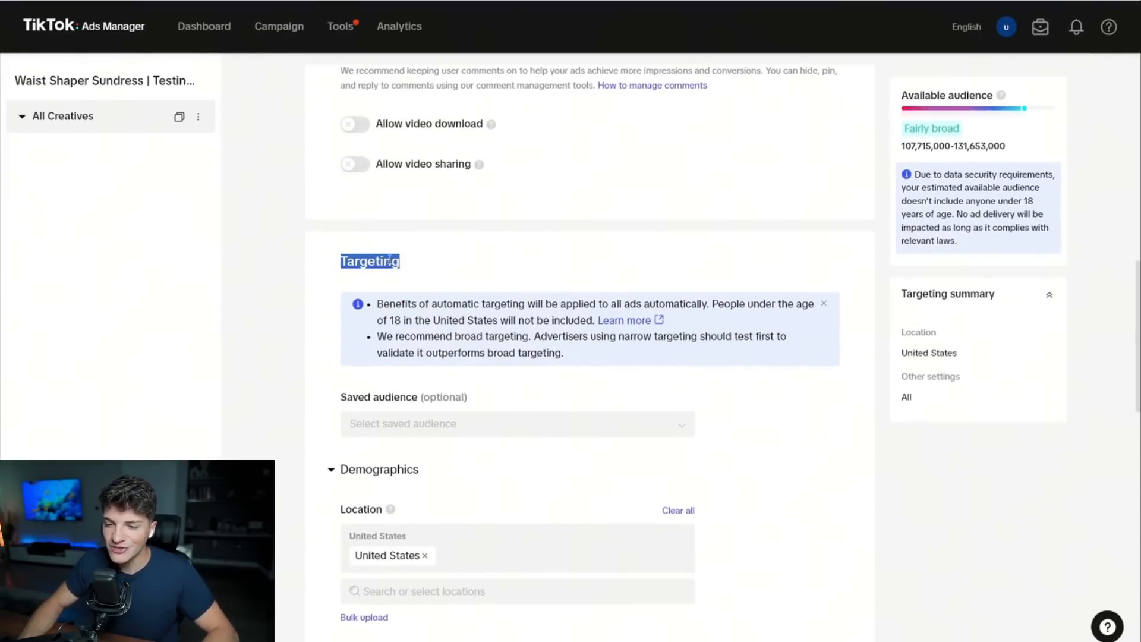
scroll(387, 257, down, 2)
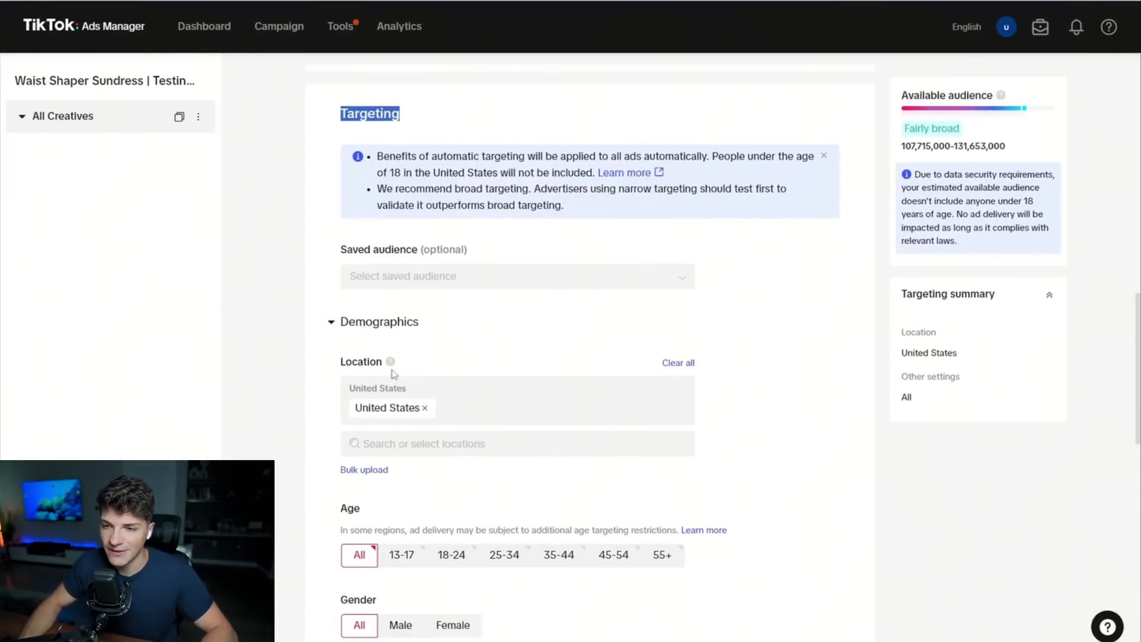
triple_click(392, 409)
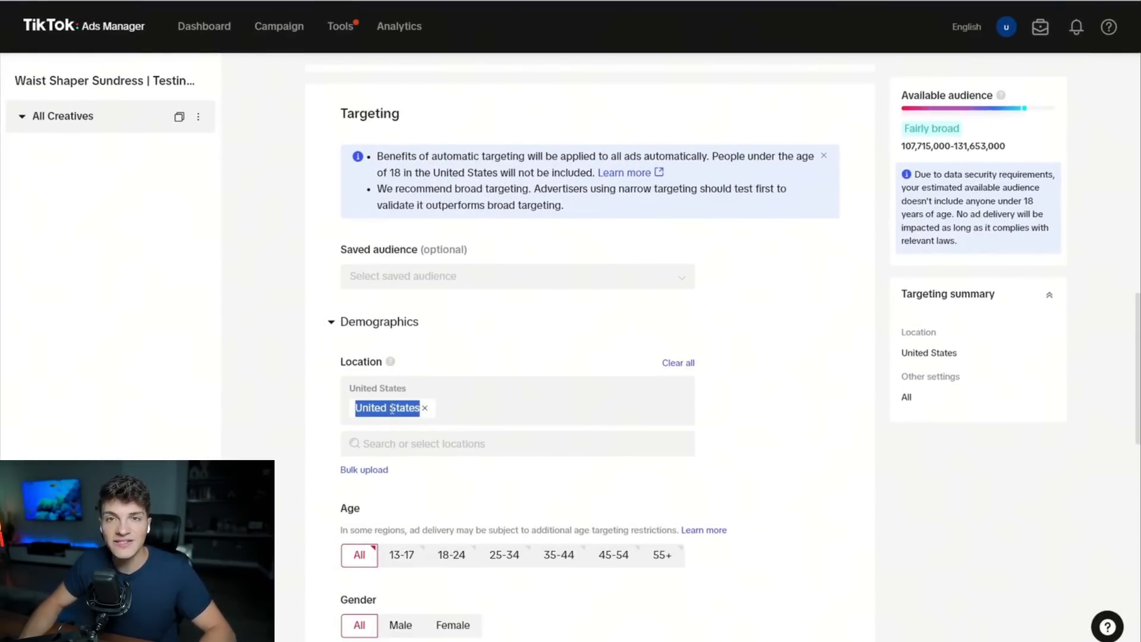
click(398, 447)
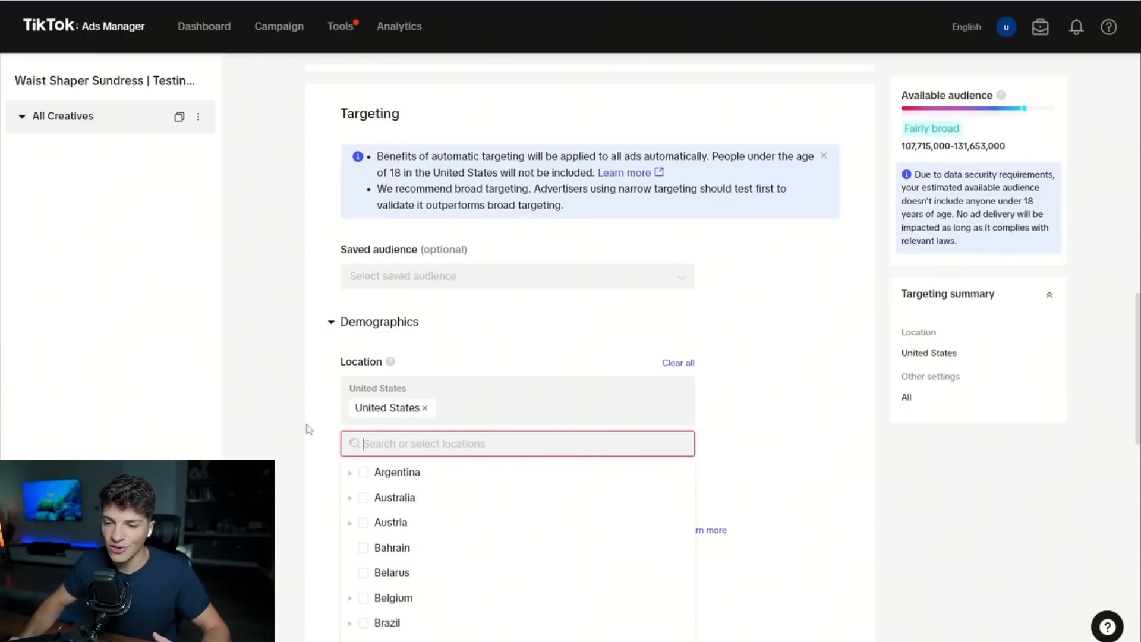
text(united)
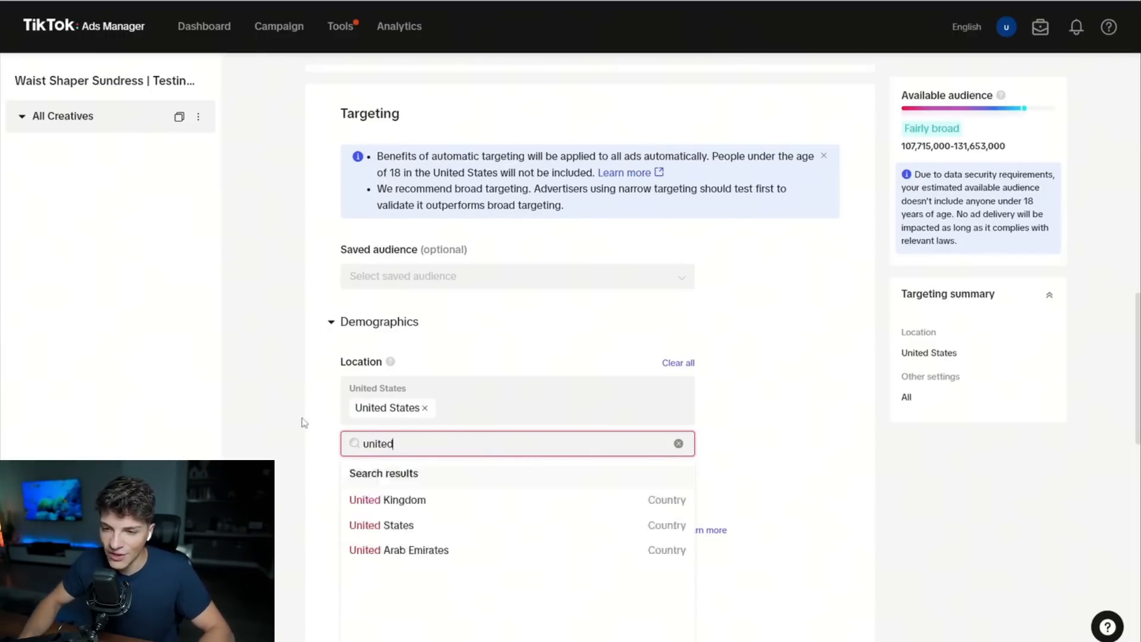
click(421, 501)
click(425, 408)
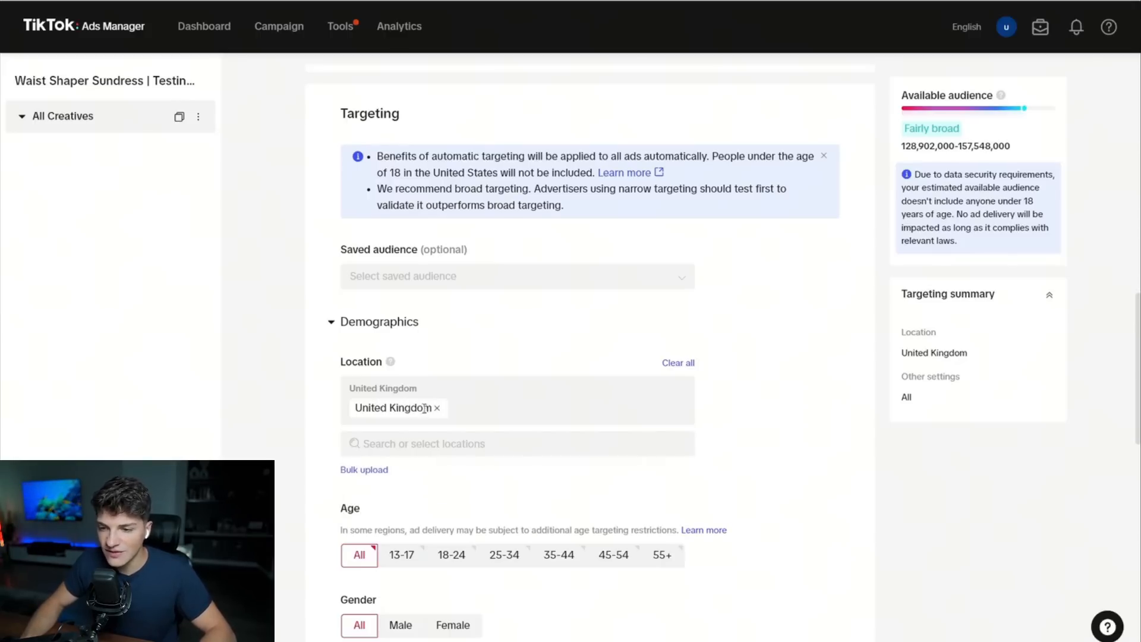
triple_click(390, 407)
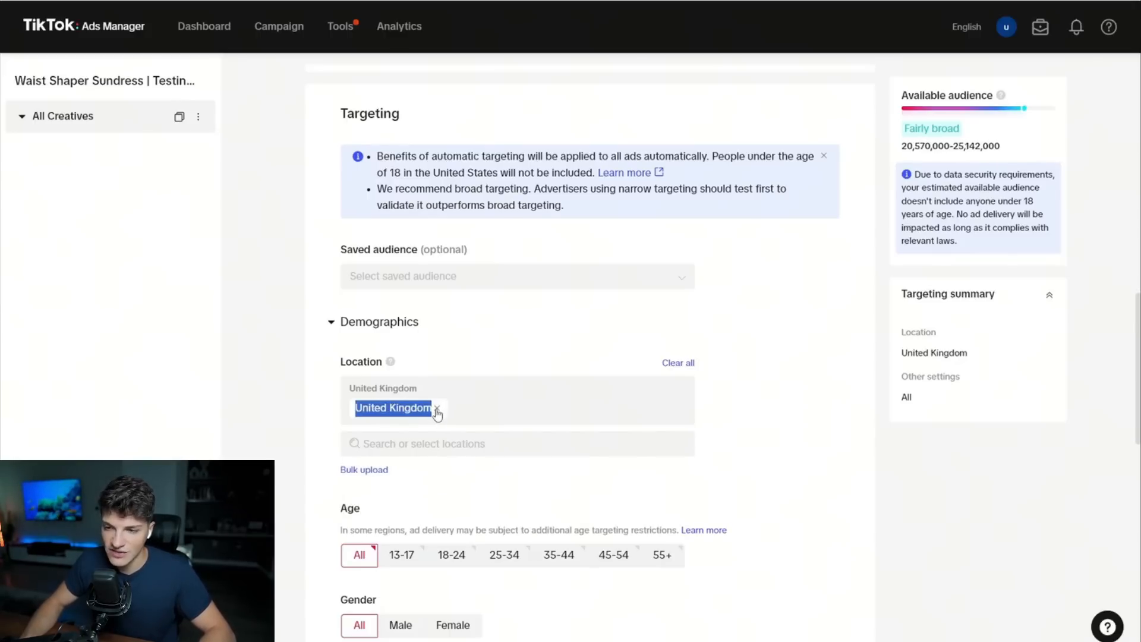
Remove the United Kingdom from the targeting locations and select the United States again.
click(437, 409)
click(400, 472)
click(289, 419)
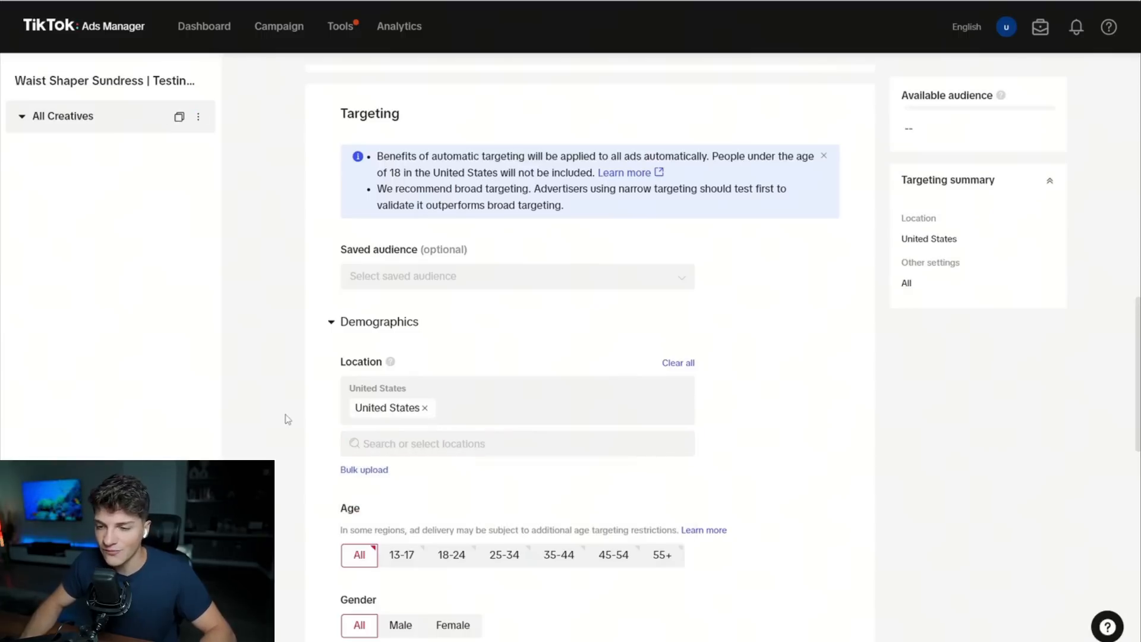
Browse the countries available as targeting locations without selecting another one.
click(510, 446)
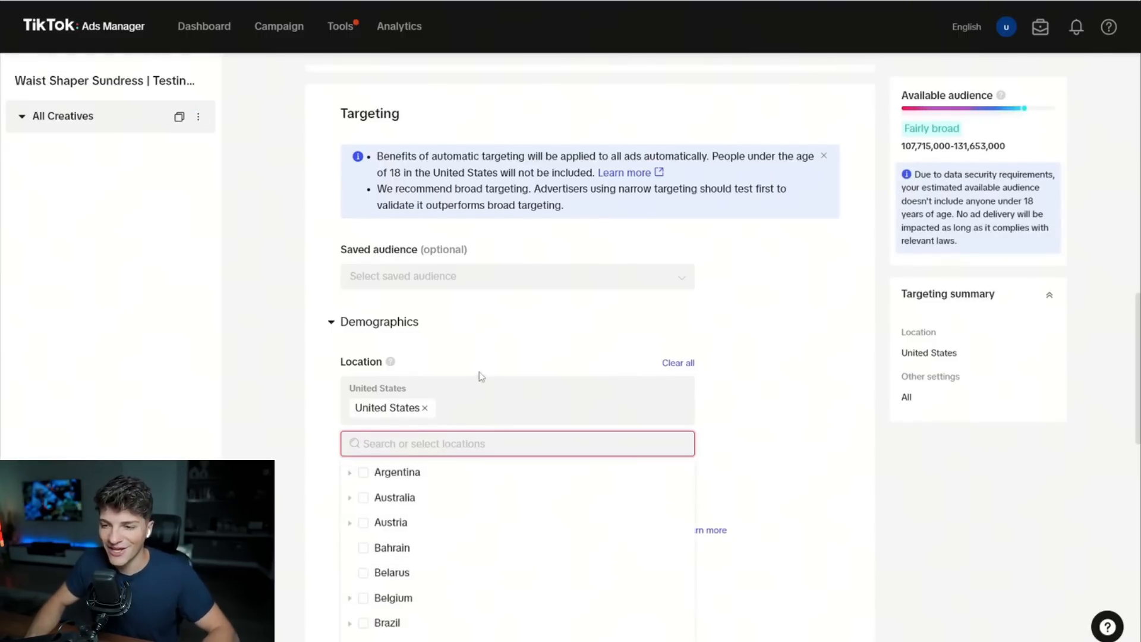
scroll(452, 380, down, 1)
scroll(412, 426, down, 1)
scroll(419, 418, down, 5)
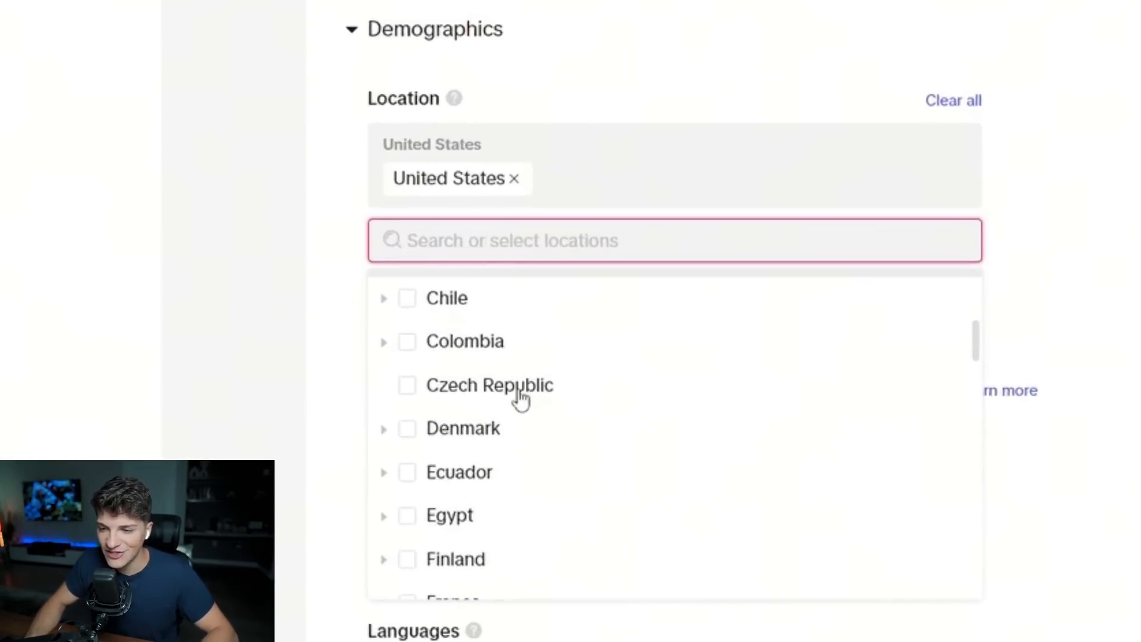
scroll(531, 400, down, 10)
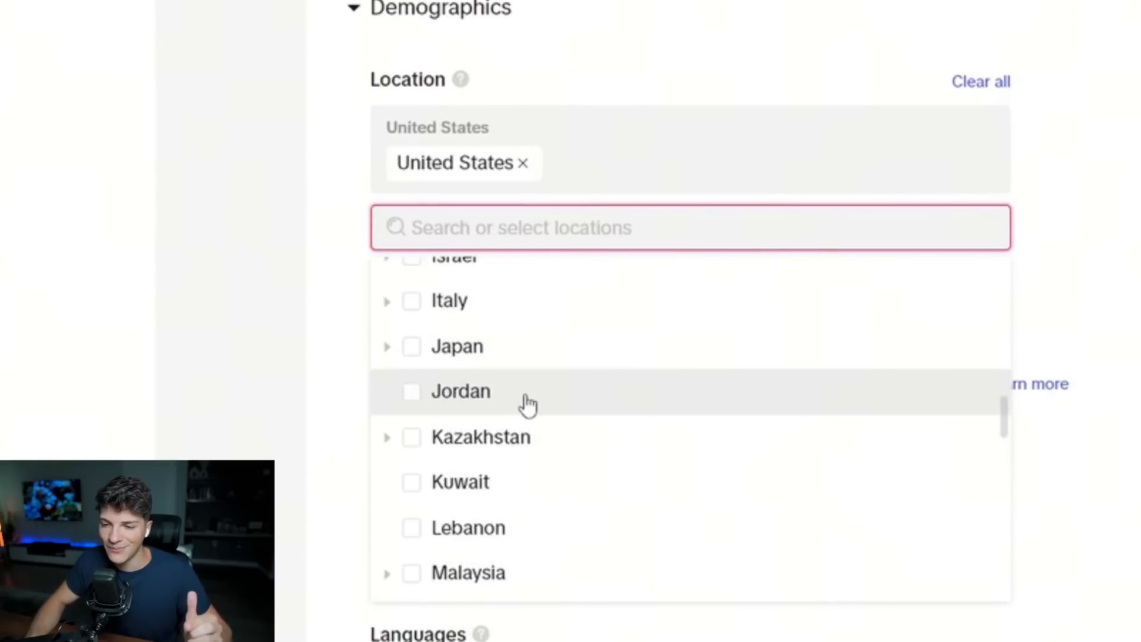
scroll(526, 407, down, 4)
click(262, 245)
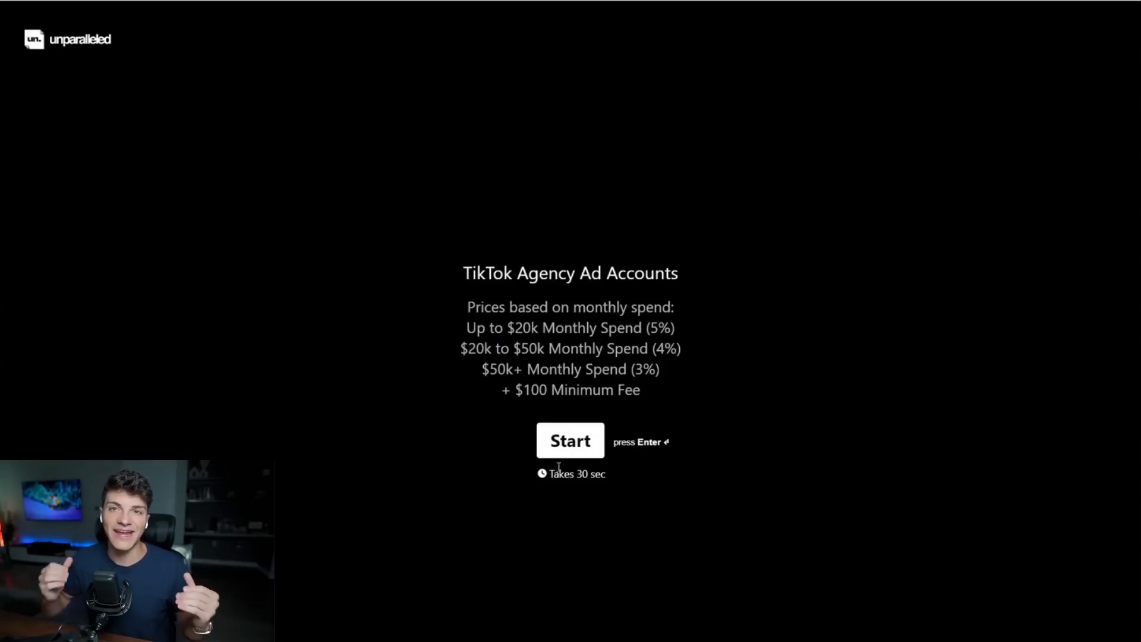
In the Unparalleled TikTok Agency Ad Accounts form, start the questionnaire and answer $50k-$100k for monthly TikTok ad spend.
drag(462, 272, 694, 297)
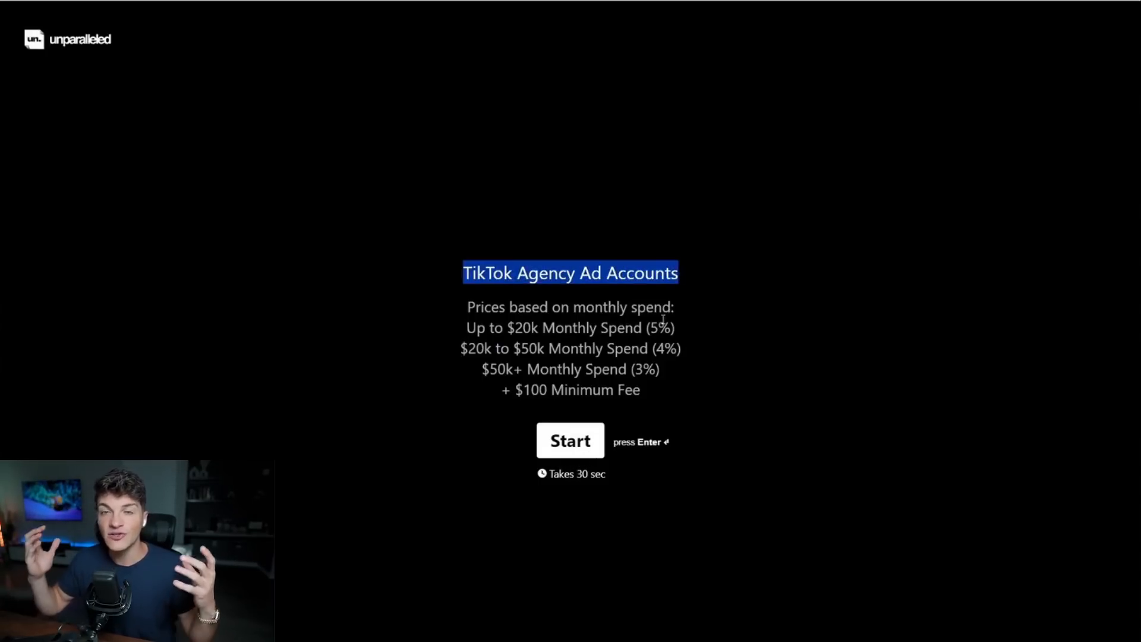
click(572, 459)
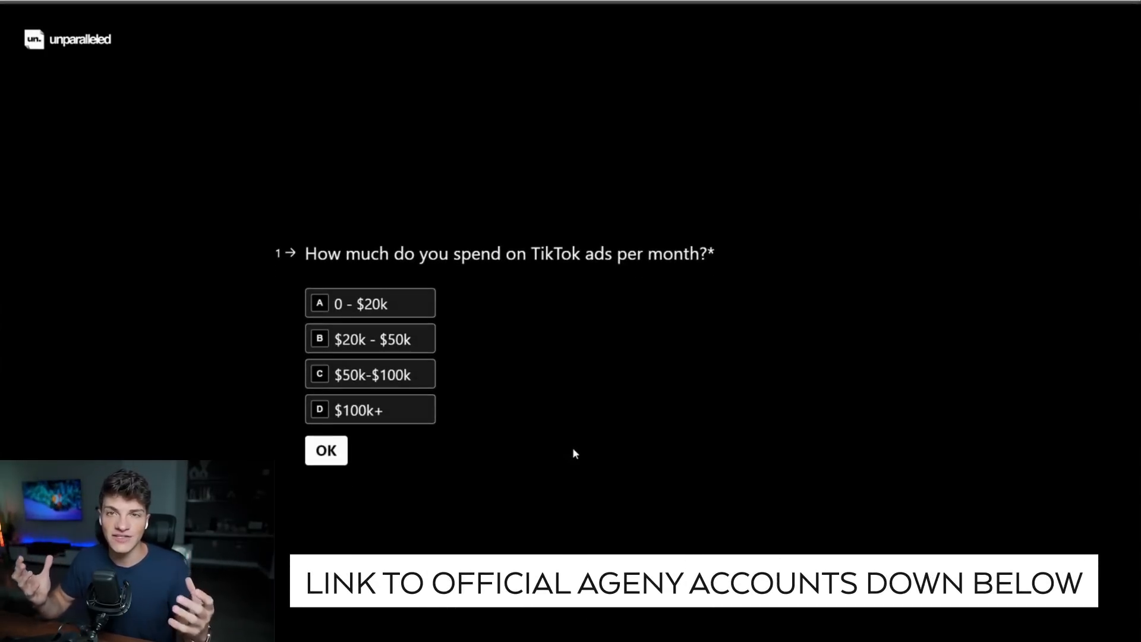
drag(302, 254, 716, 257)
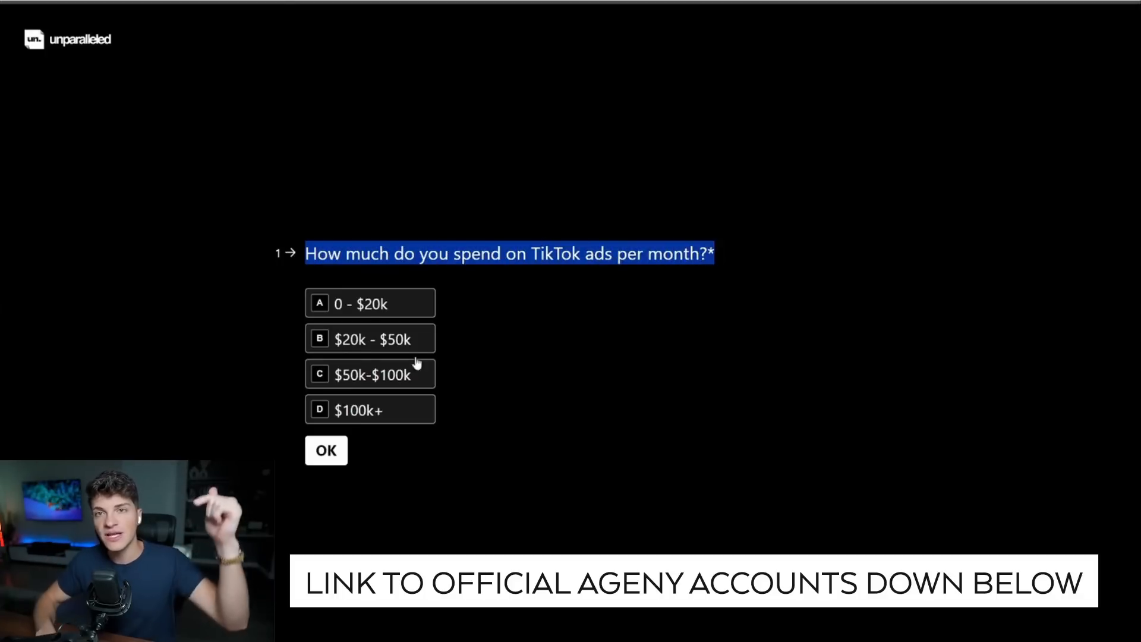
click(372, 384)
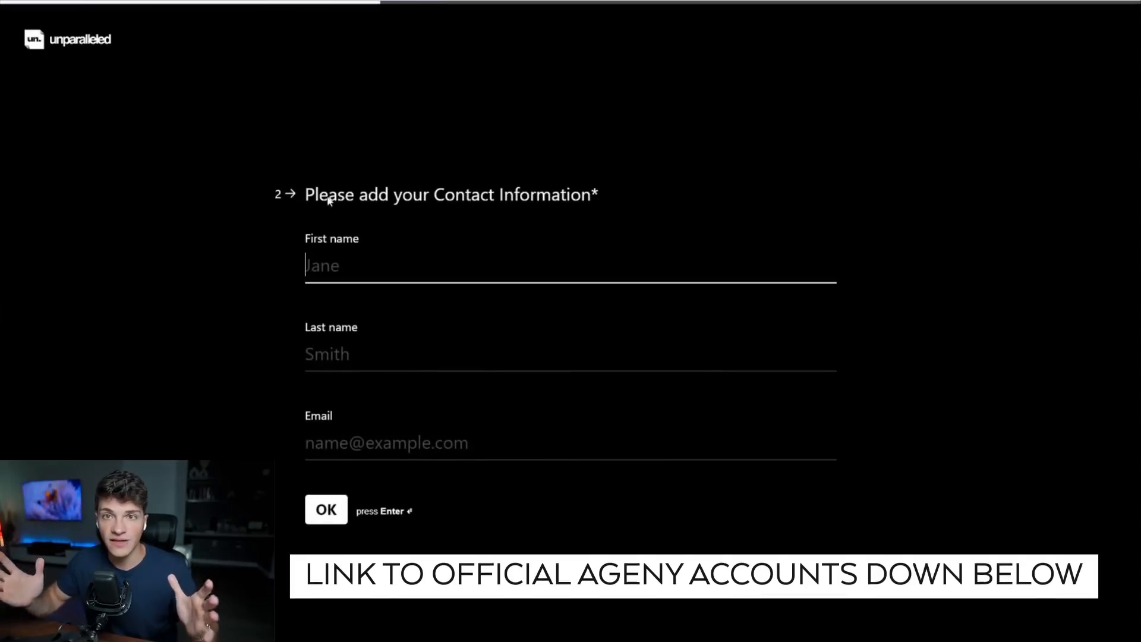
drag(315, 196, 629, 201)
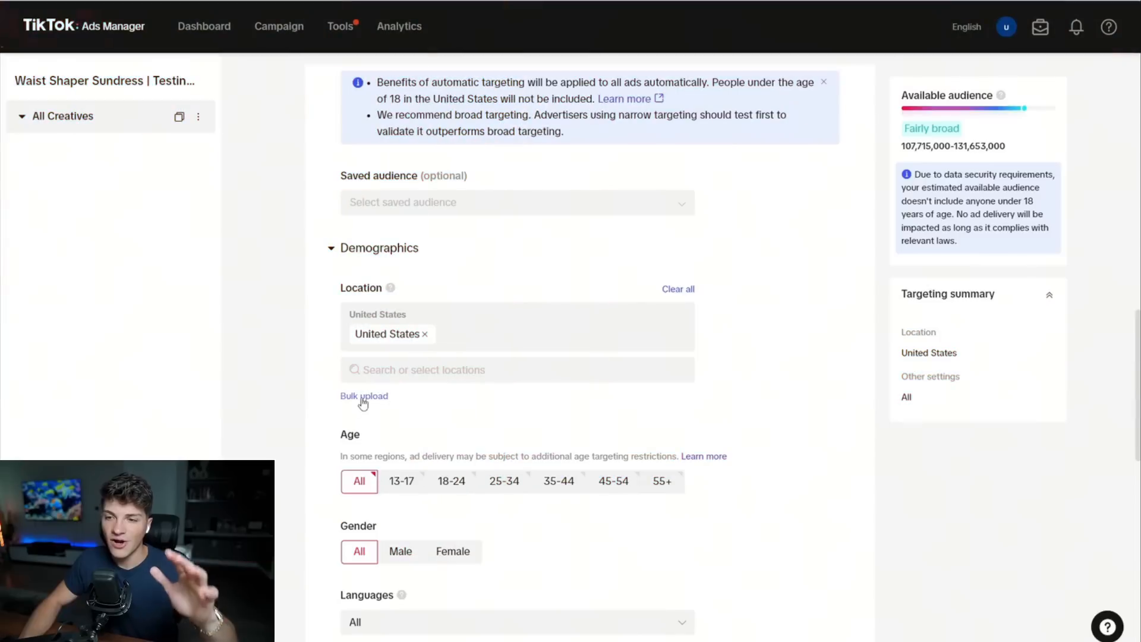
Limit the ad group's age targeting to 18-24, 25-34, 35-44, 45-54 and 55+.
double_click(351, 432)
scroll(357, 423, down, 2)
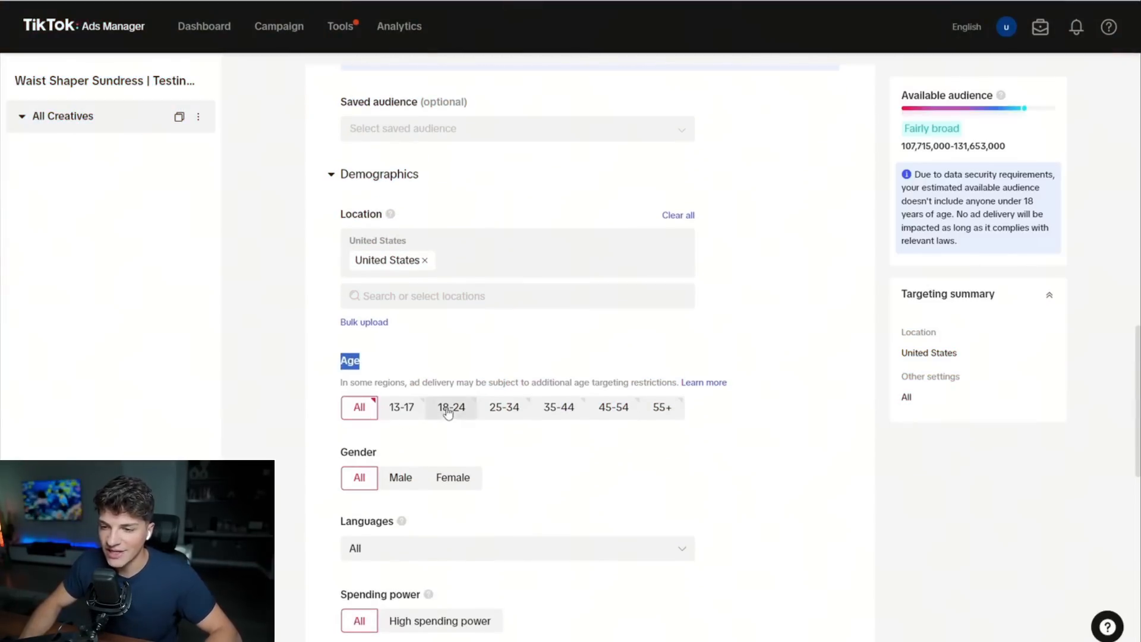
click(451, 407)
click(505, 392)
click(559, 386)
click(627, 386)
click(662, 385)
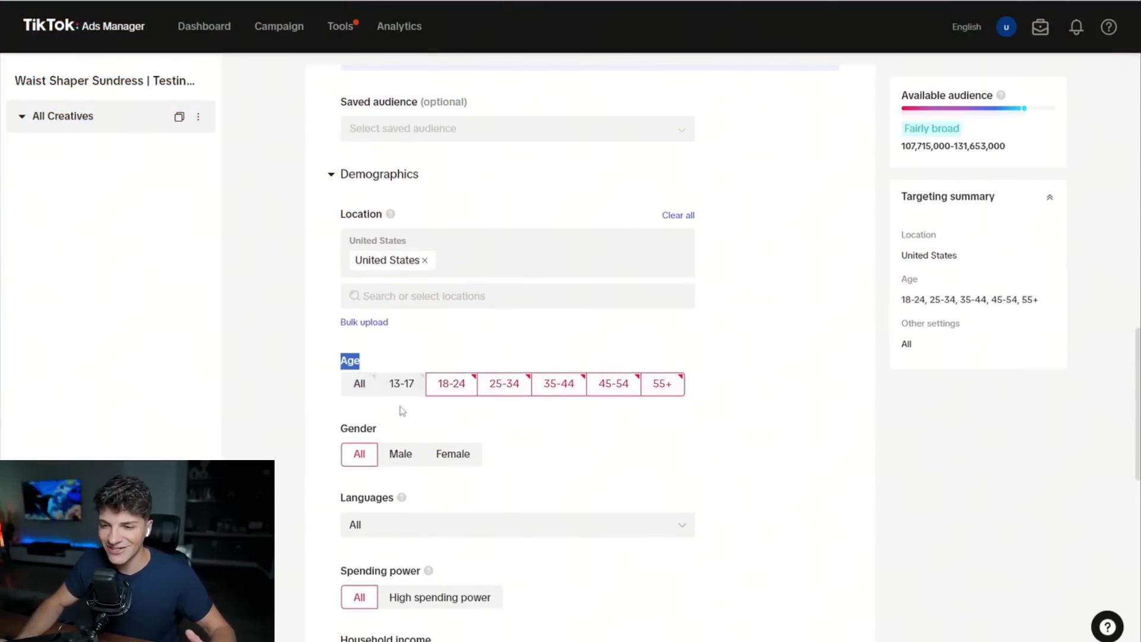
Set the ad group's gender targeting to Female.
double_click(360, 429)
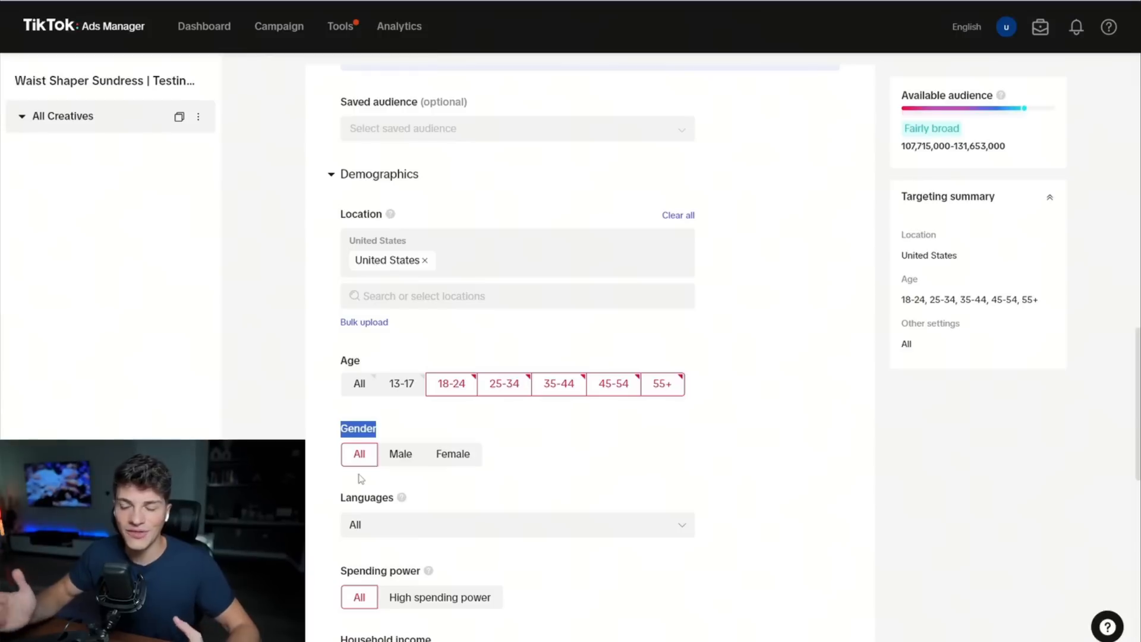
click(450, 466)
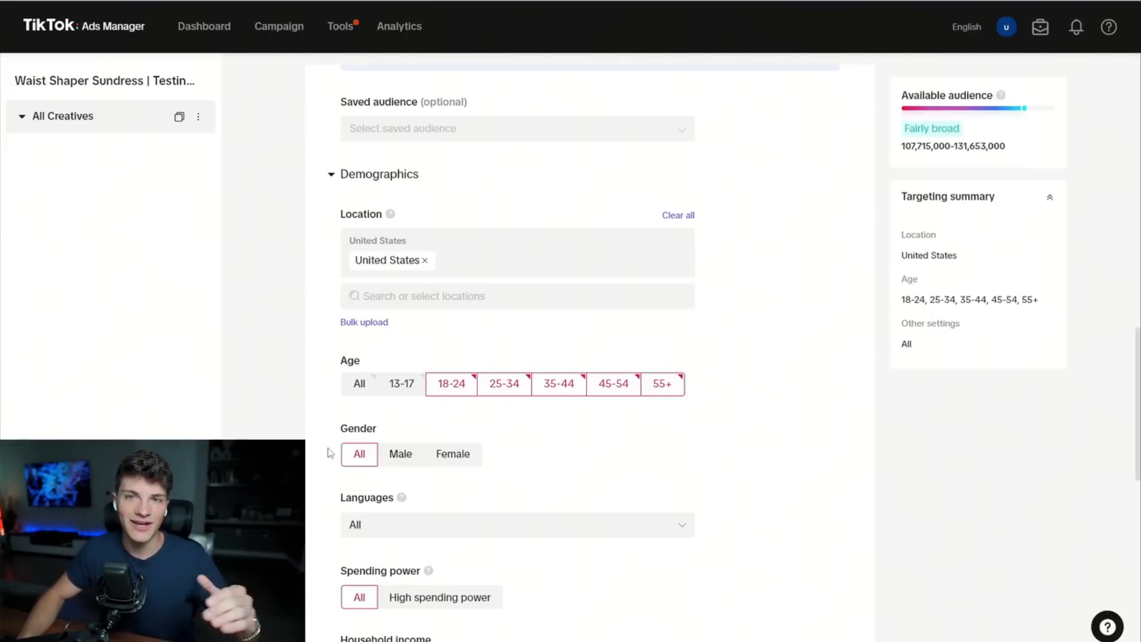
click(453, 463)
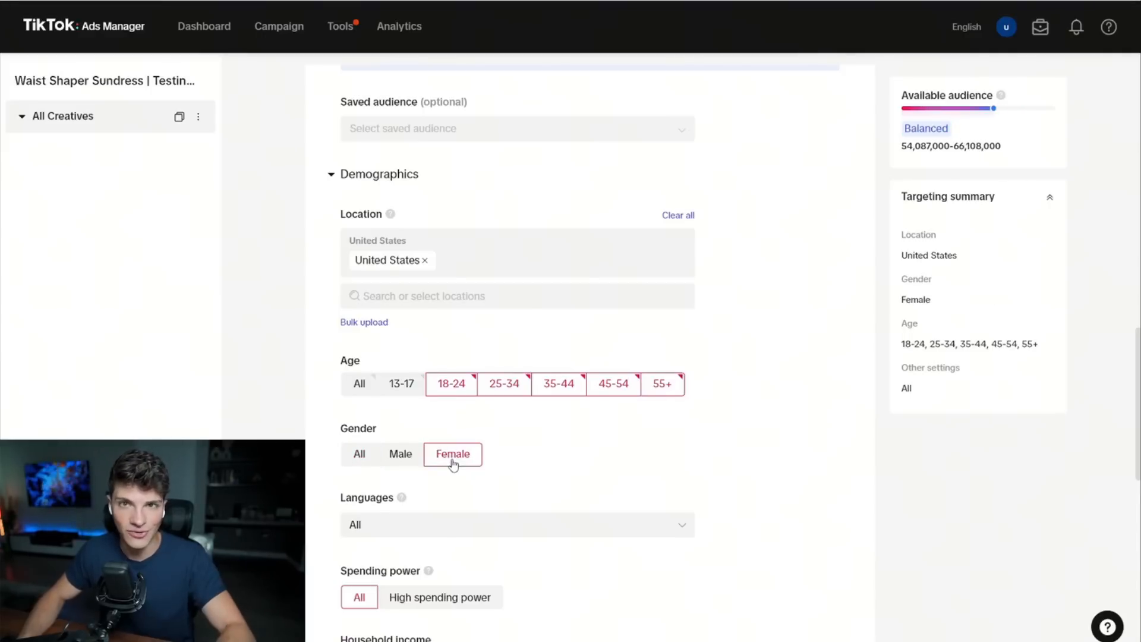
Review the ad group's language, spending power and household income targeting options.
scroll(454, 465, down, 1)
double_click(371, 426)
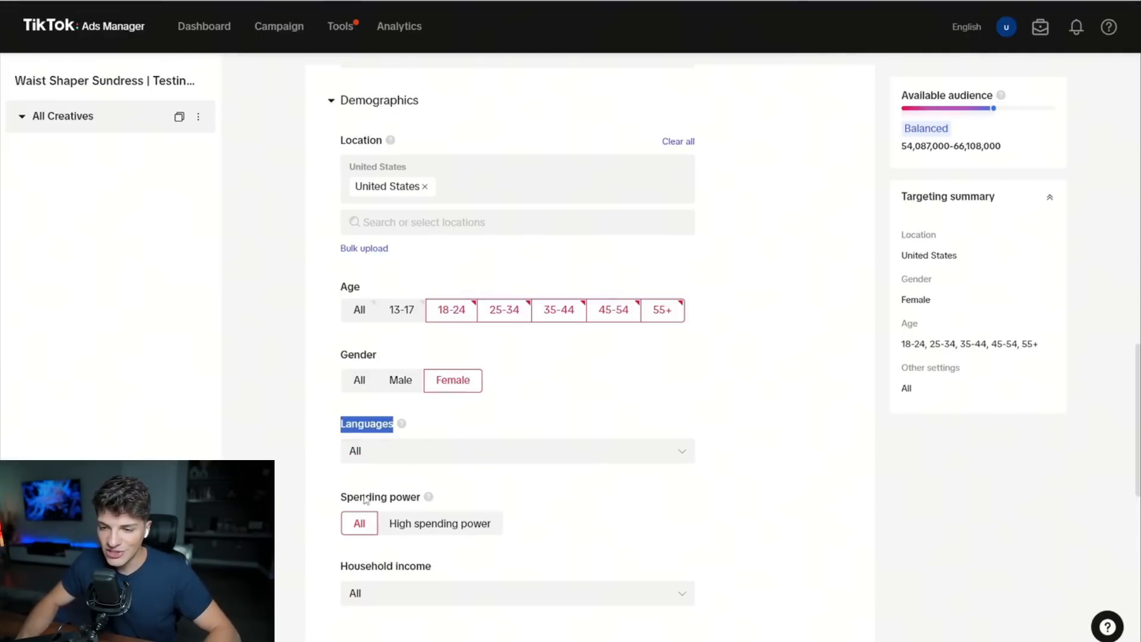
triple_click(365, 498)
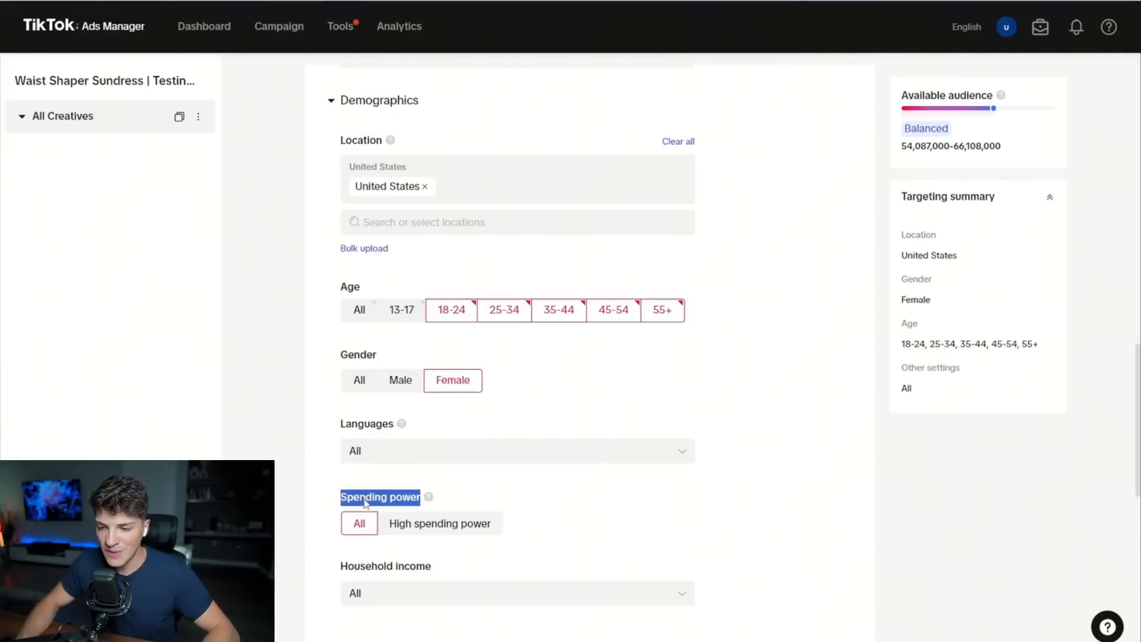
triple_click(362, 568)
scroll(292, 507, down, 3)
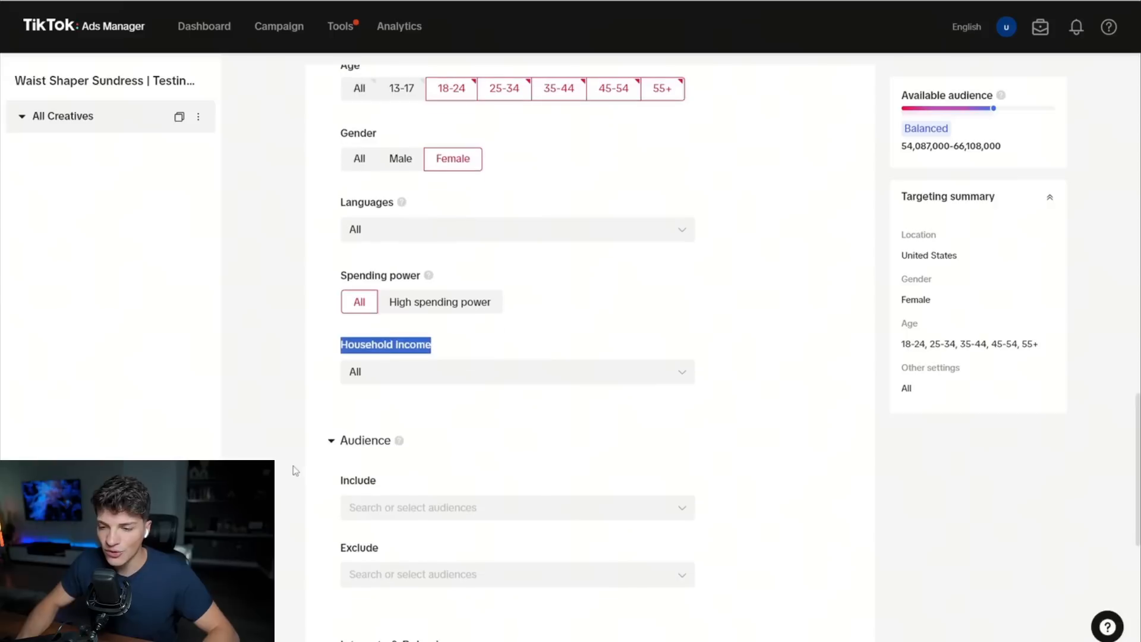
scroll(296, 449, down, 4)
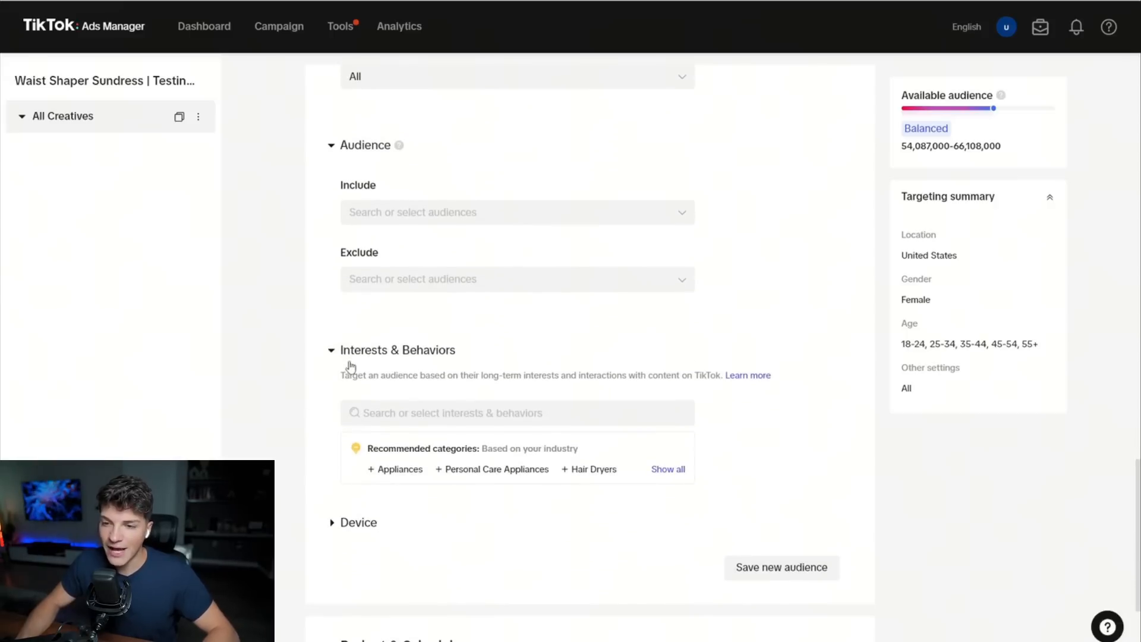
Search the interests for "dress", try adding the Dresses interest to the ad group's targeting, and remove it again.
click(408, 415)
text(d)
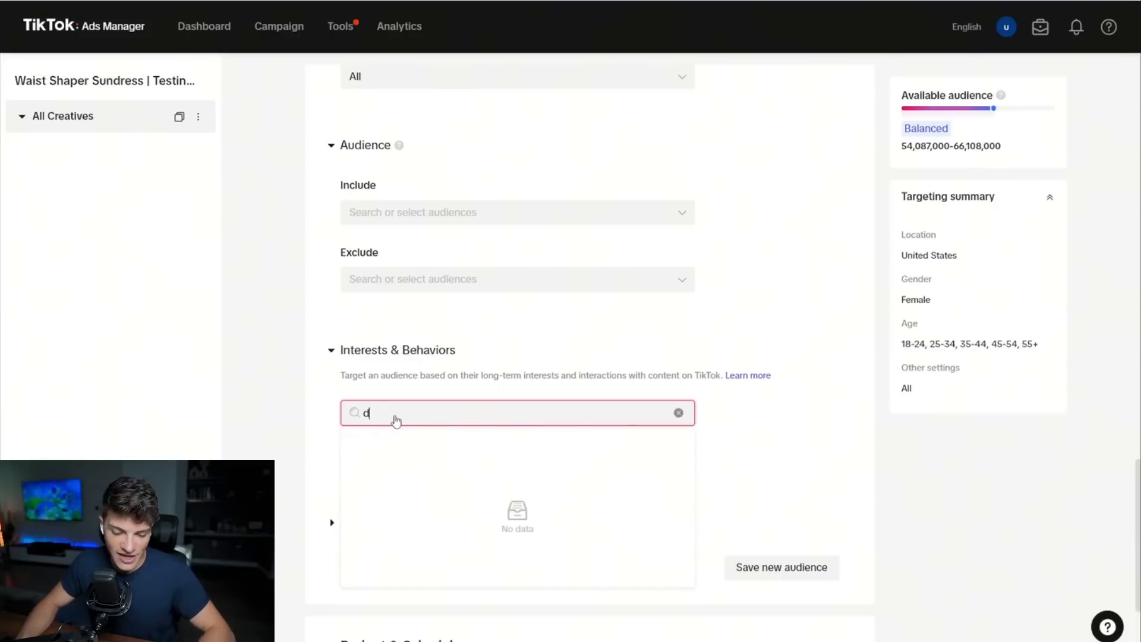
text(ress)
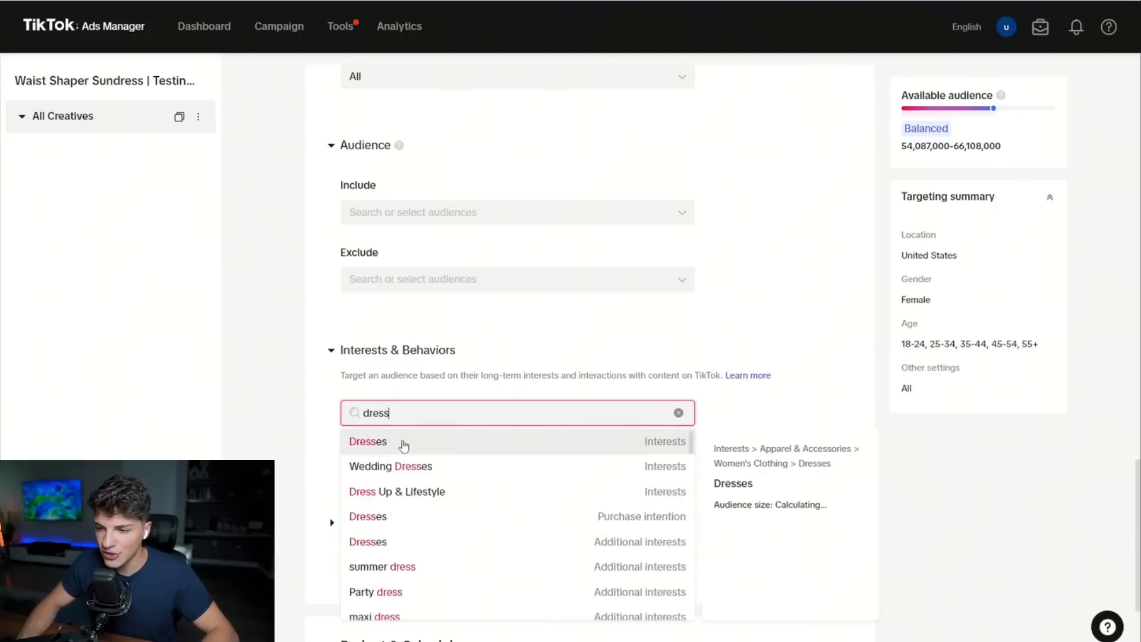
click(404, 445)
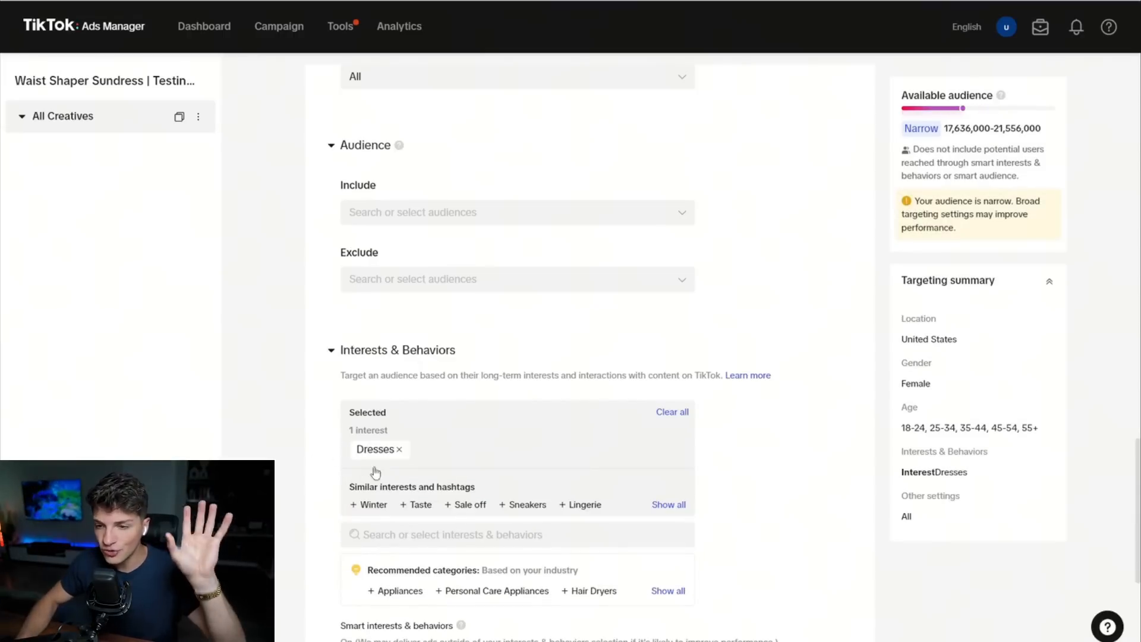
click(399, 449)
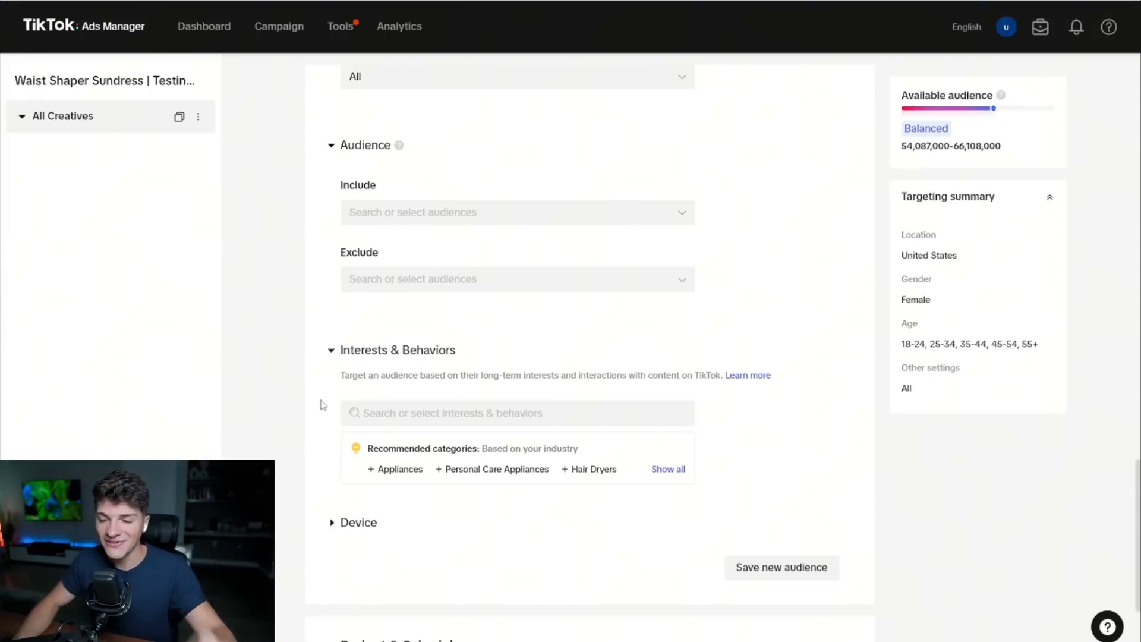
Set the ad group's schedule to start on 2024-06-26 at 00:00.
scroll(322, 405, down, 5)
triple_click(361, 354)
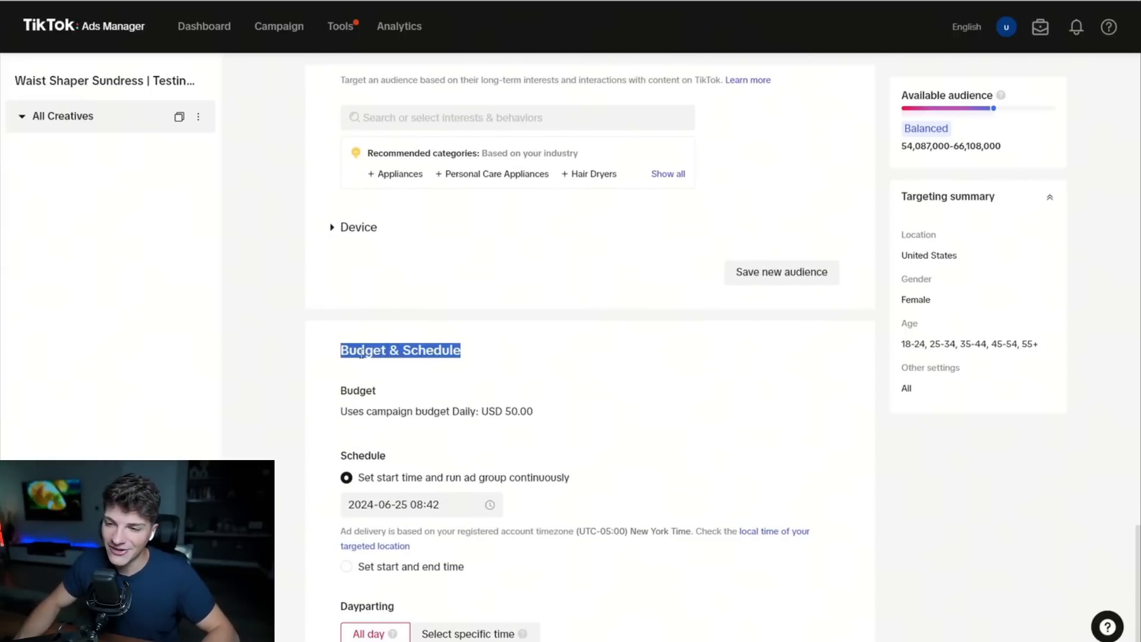
scroll(362, 357, down, 1)
click(381, 430)
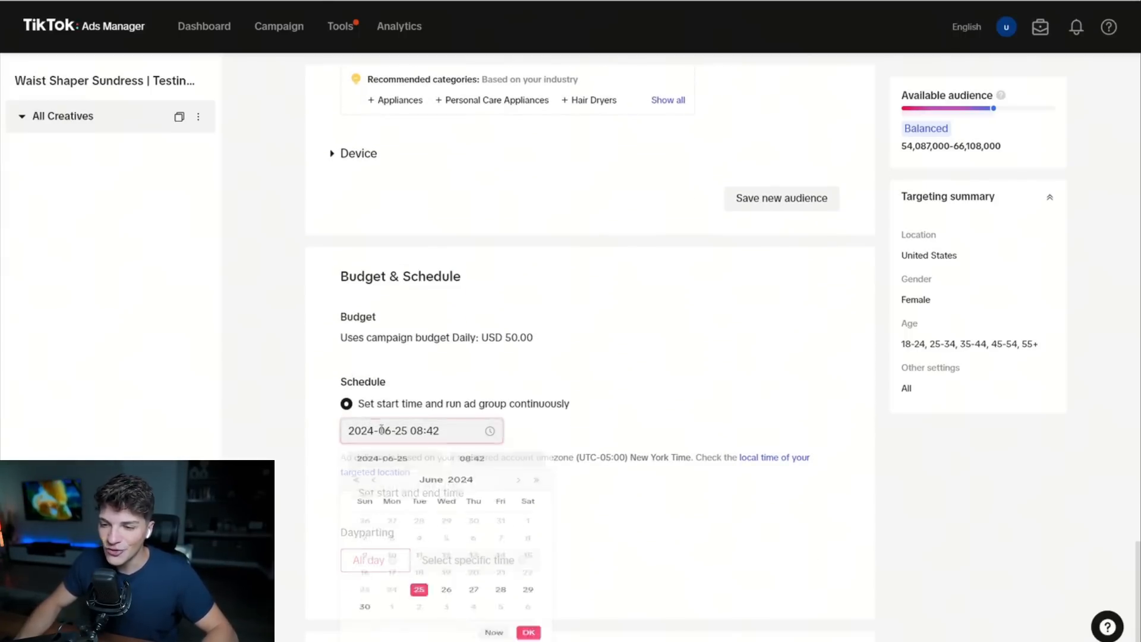
click(446, 640)
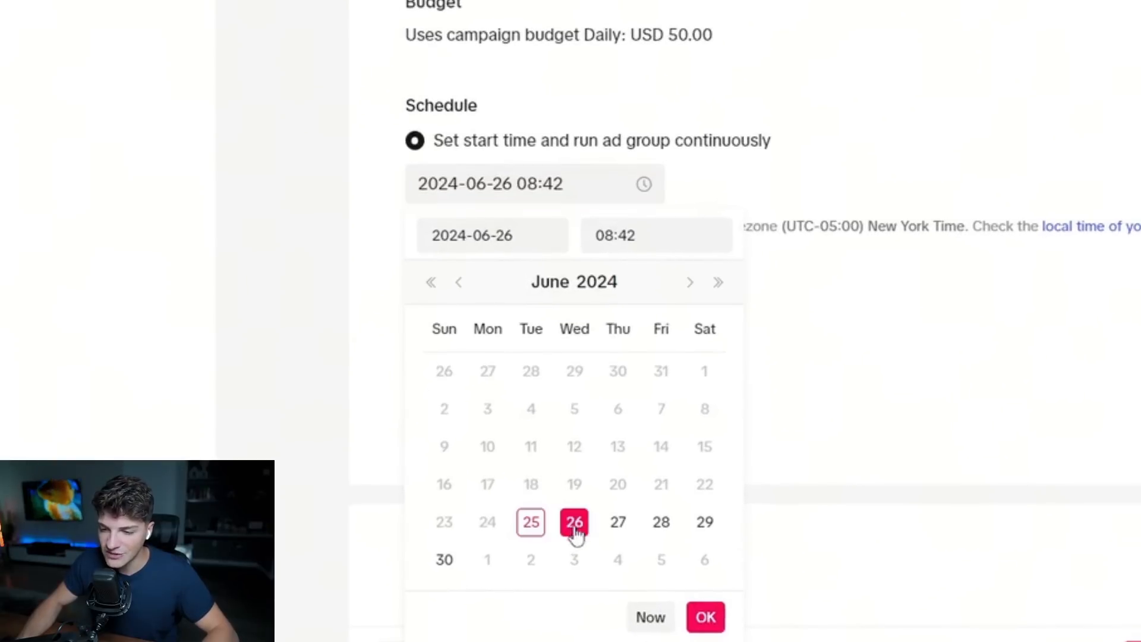
click(660, 245)
text(00:00)
key(Return)
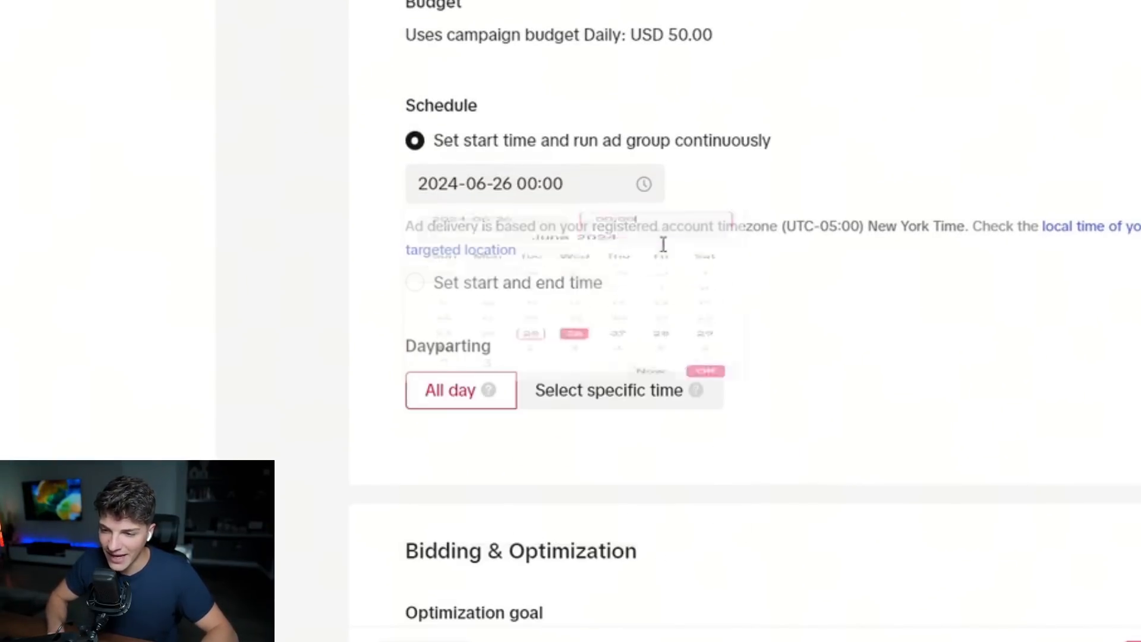
Set dayparting to specific times and schedule delivery from 08:00 to 24:00 on every day of the week.
click(593, 403)
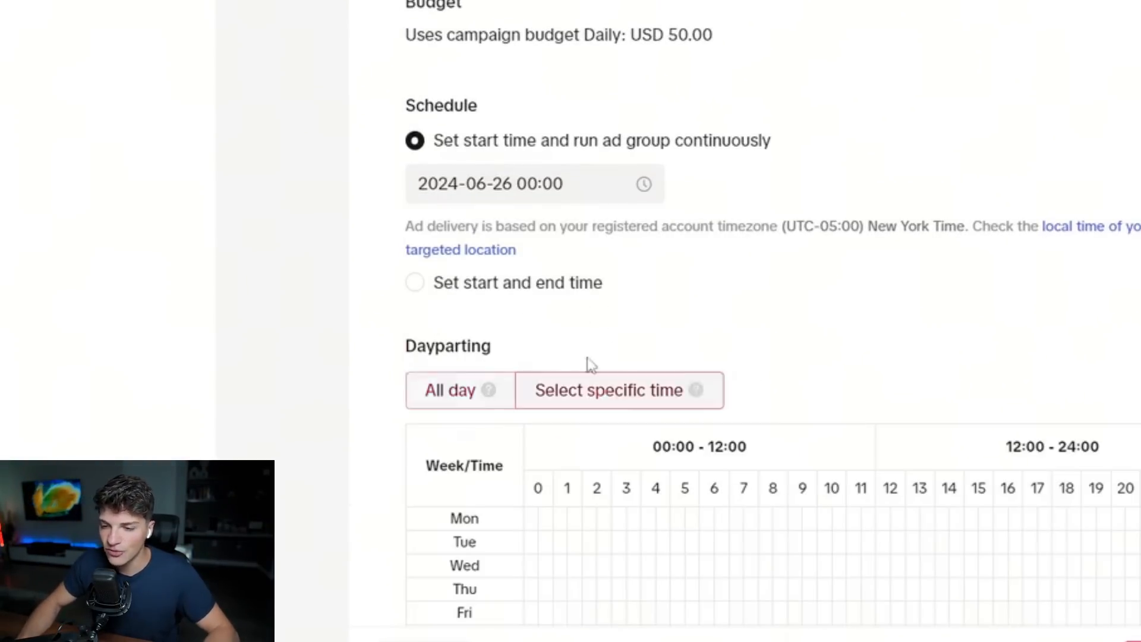
scroll(618, 221, down, 4)
mouse_move(761, 284)
mouse_down()
mouse_move(744, 311)
mouse_move(1106, 437)
mouse_up()
scroll(1139, 431, down, 4)
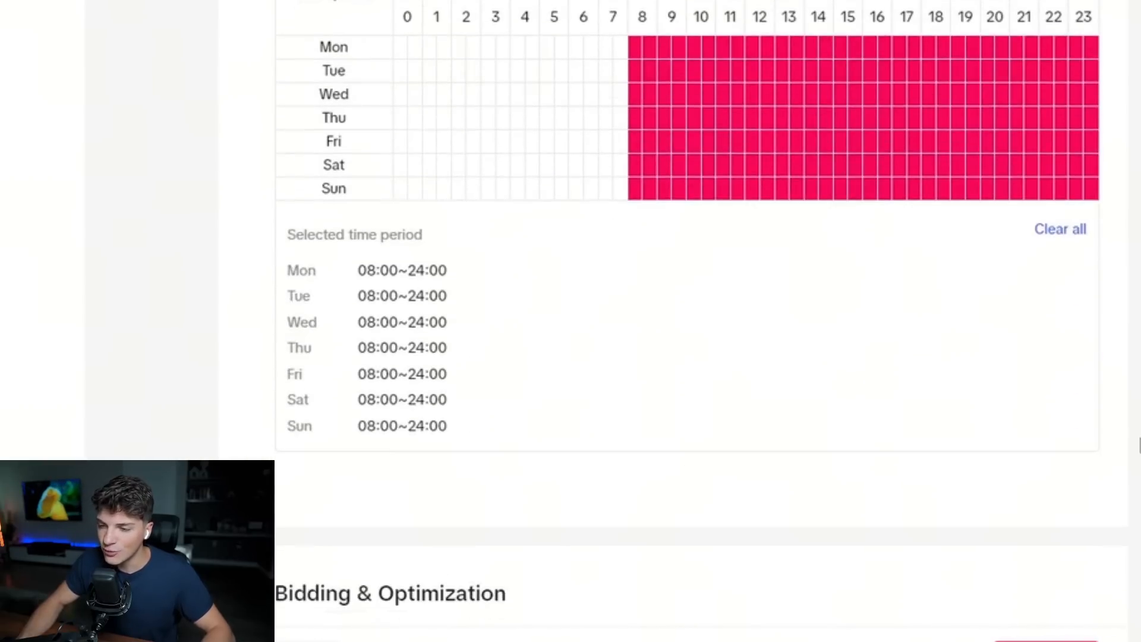
scroll(1139, 423, up, 2)
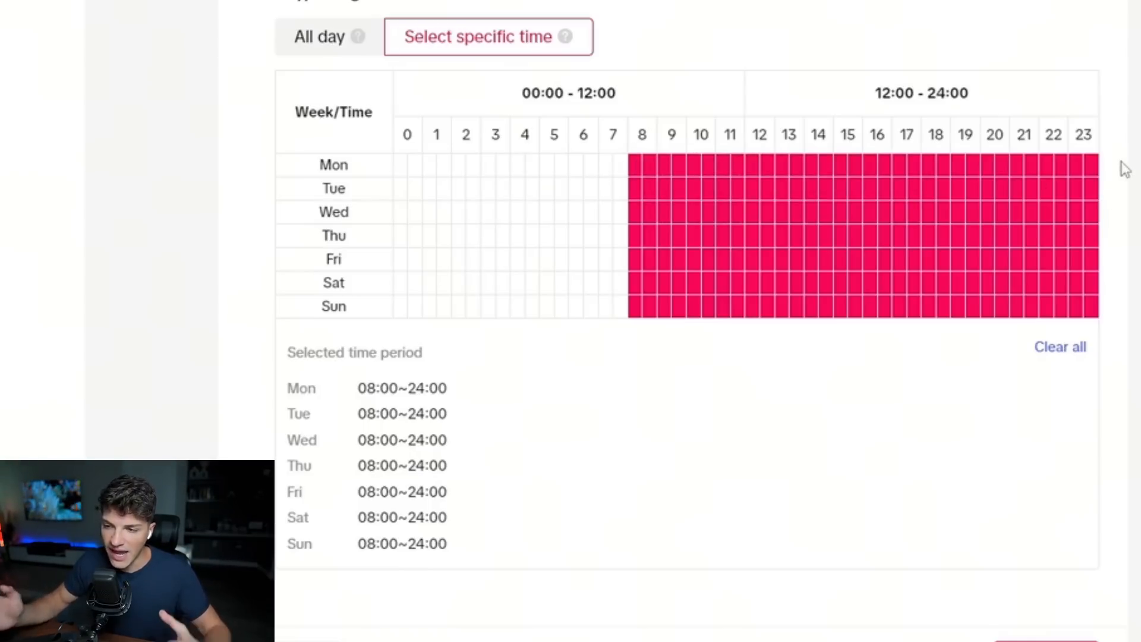
Review the ad group's Bidding & Optimization settings and continue to the ad level.
scroll(846, 500, down, 5)
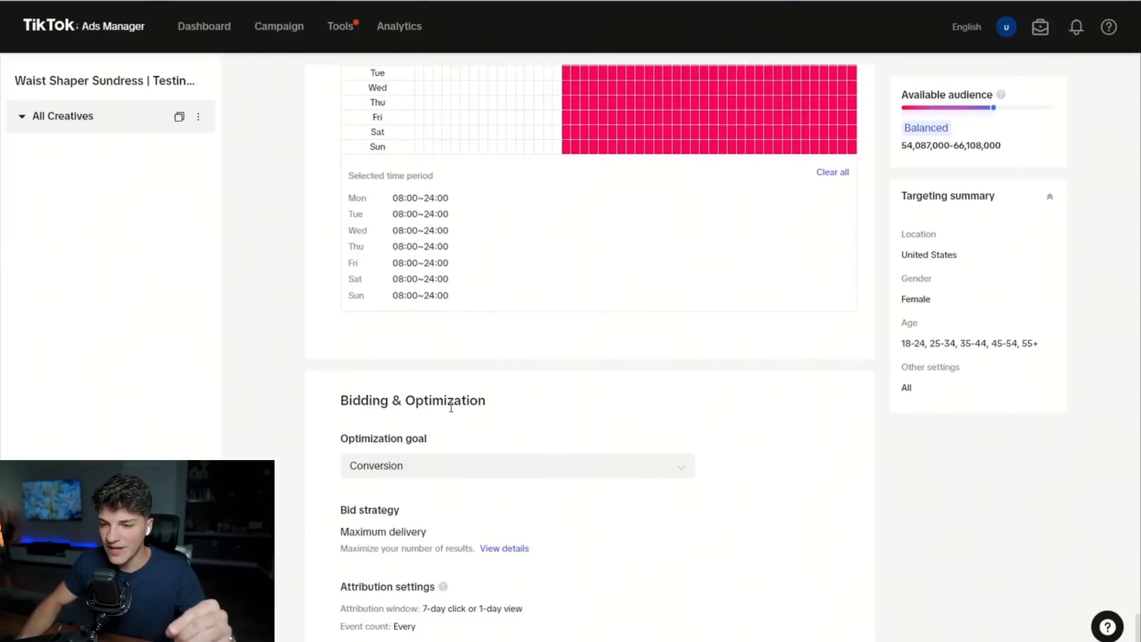
triple_click(451, 407)
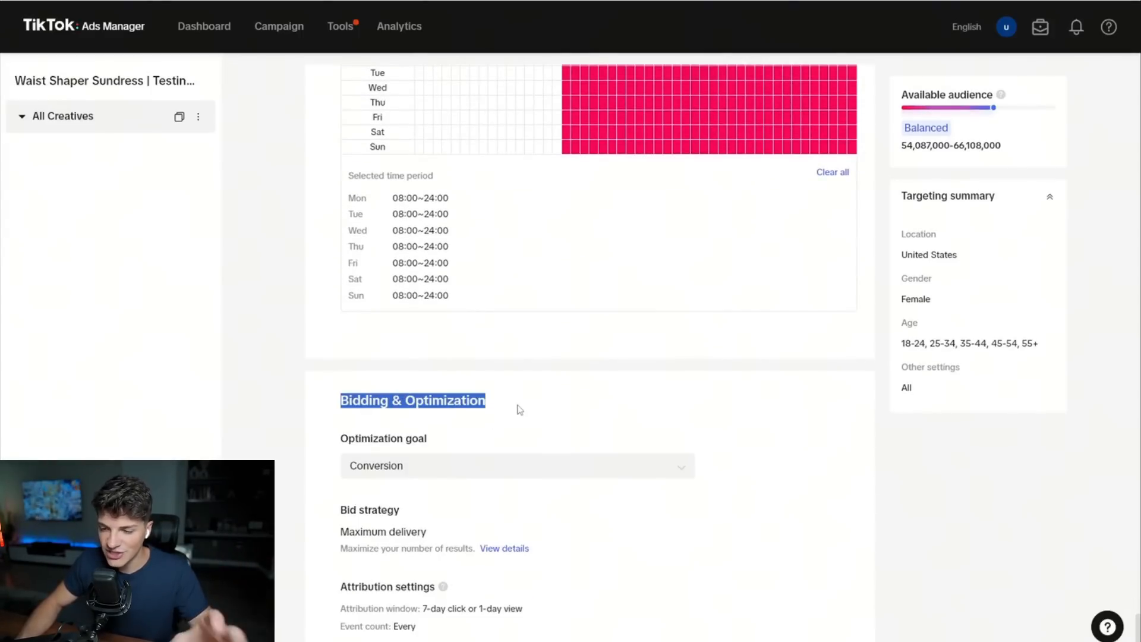
click(520, 410)
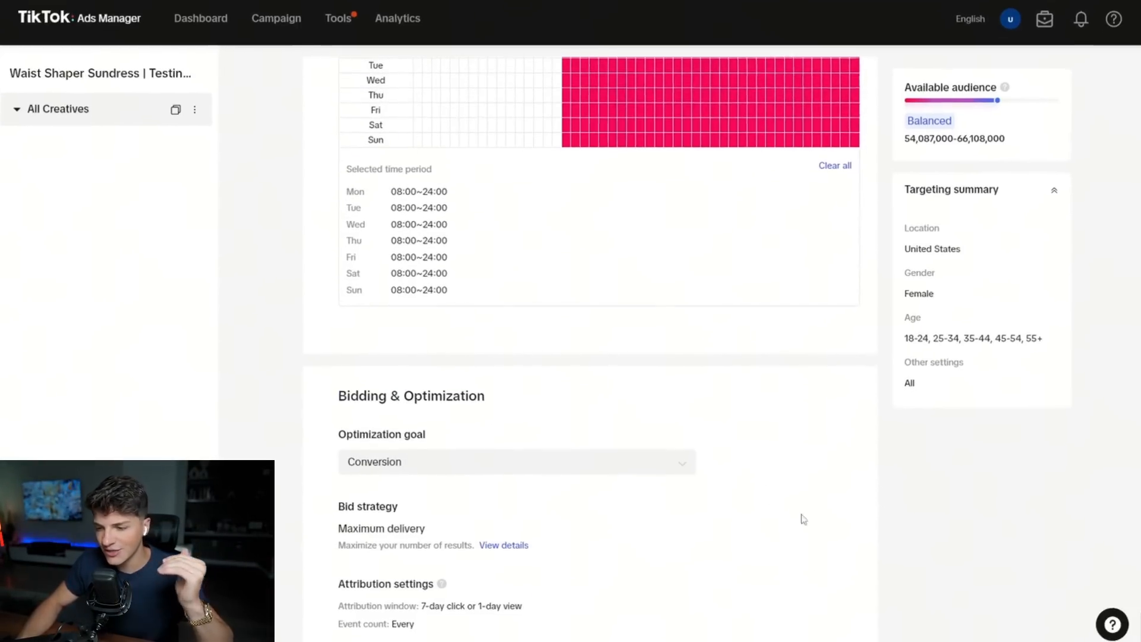
click(1001, 628)
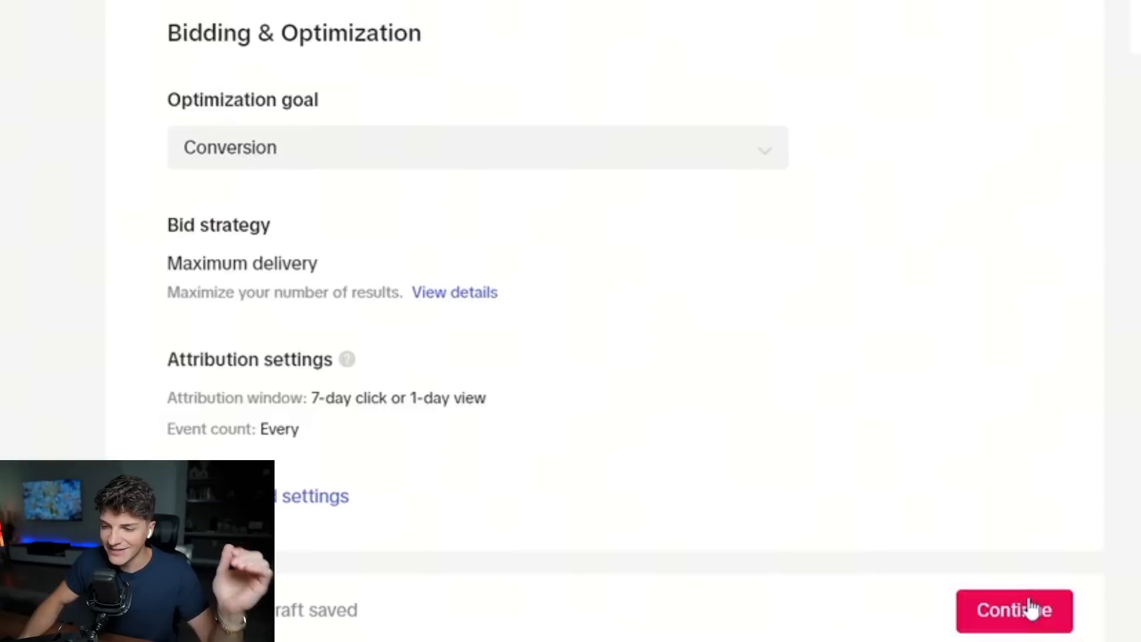
click(1032, 609)
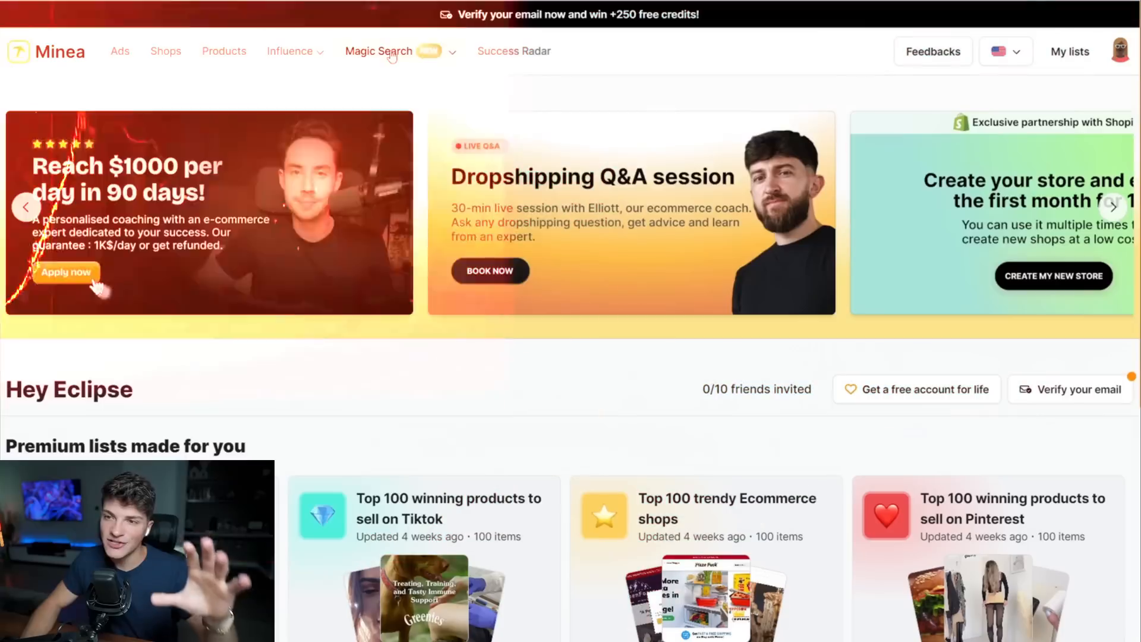
Switch to Minea and open the Magic Search page.
click(646, 51)
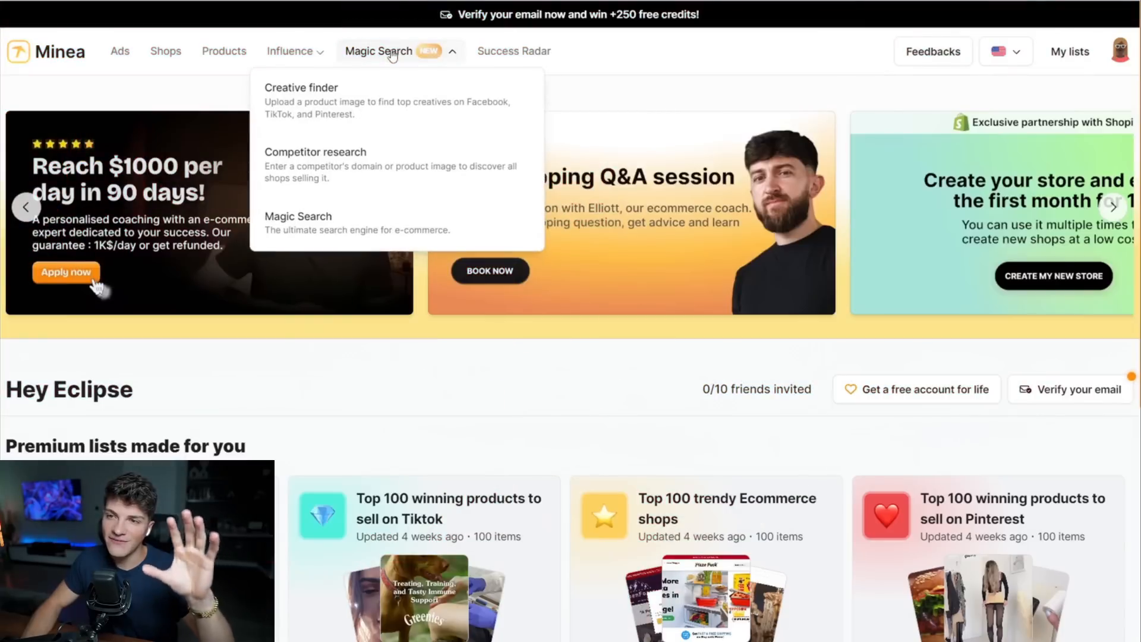
click(315, 217)
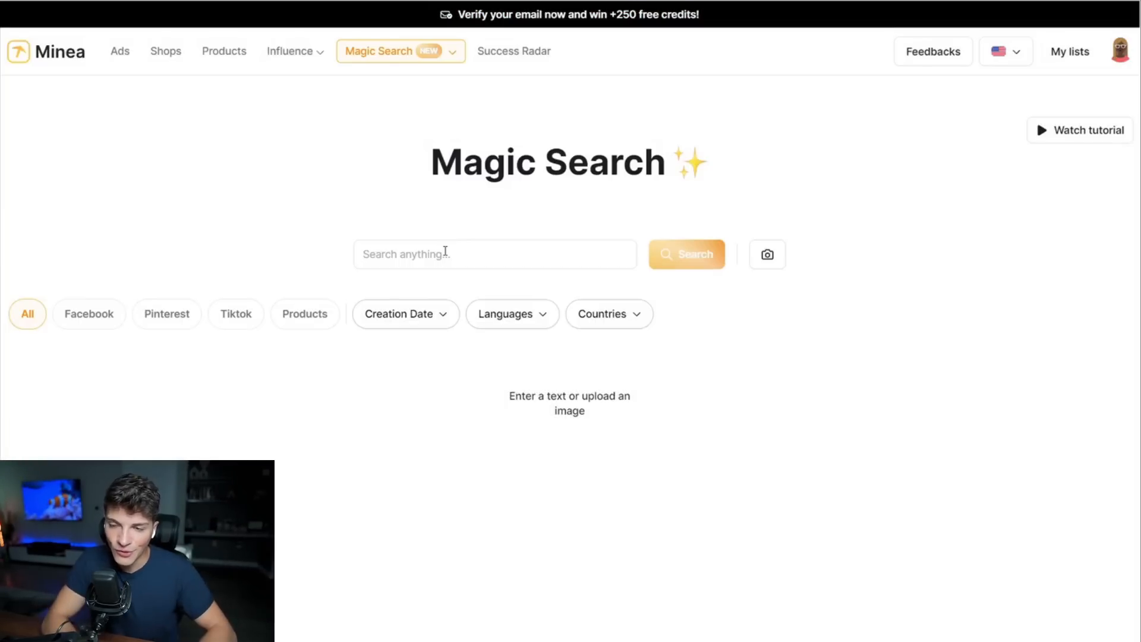
click(445, 251)
text(OUR PRODUCT NAME)
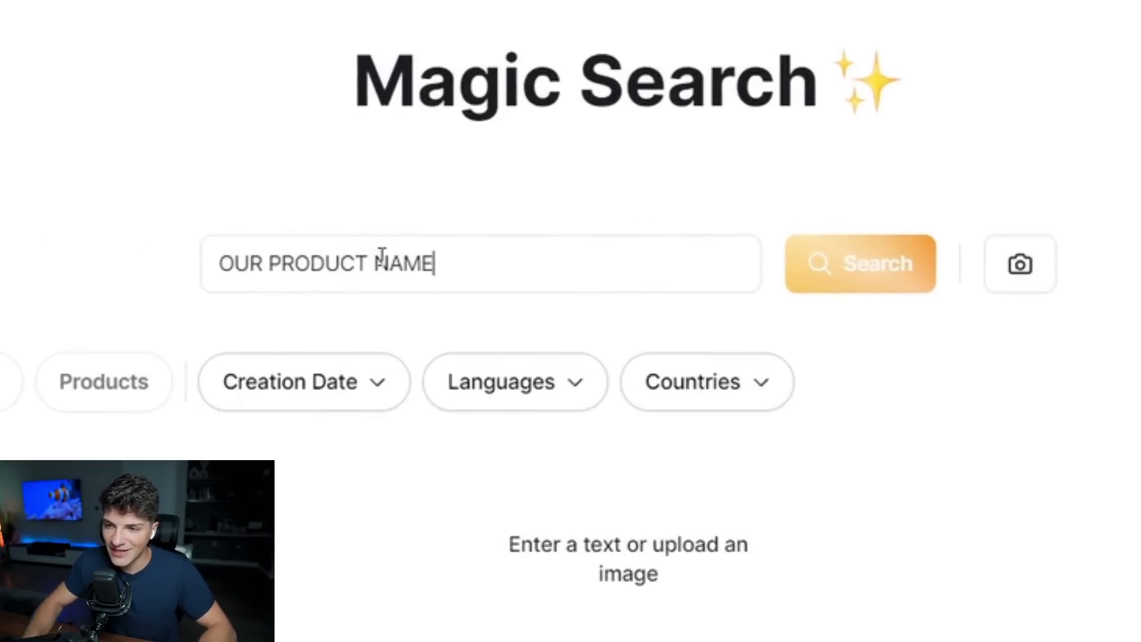
key(ctrl+a)
key(BackSpace)
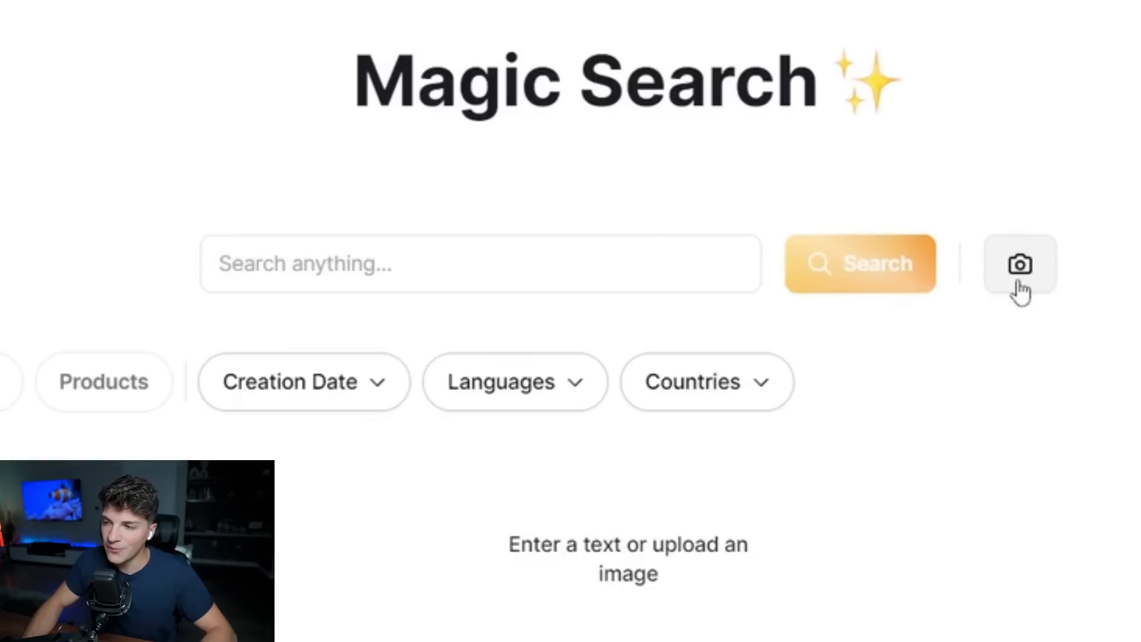
Run a Magic Search with an uploaded image of the sundress and browse the matching products.
click(1021, 291)
click(170, 91)
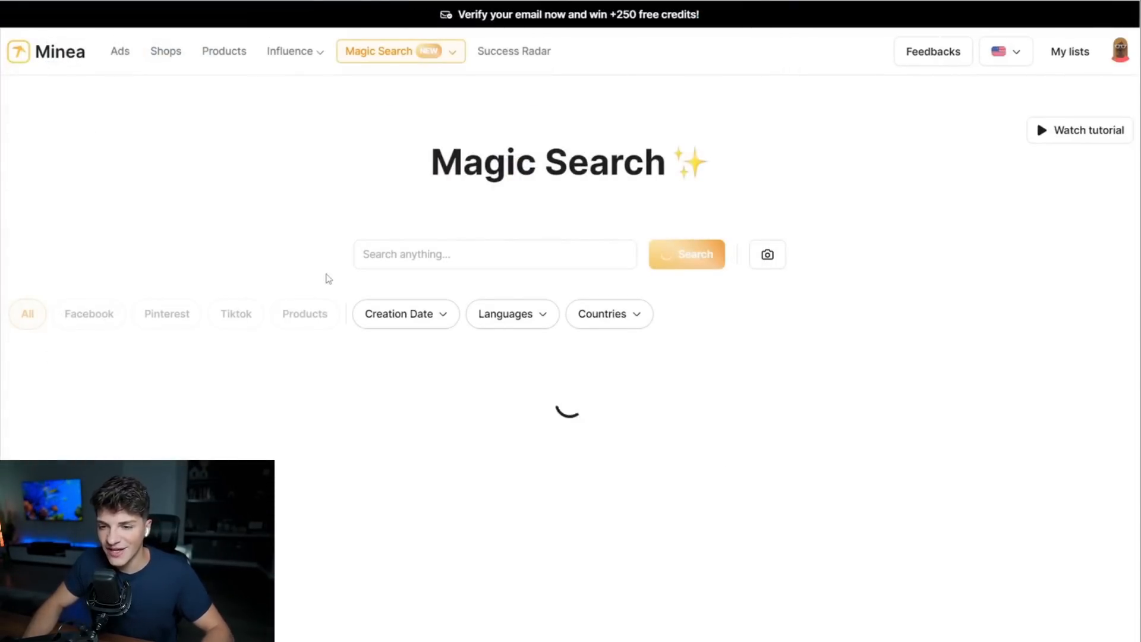
scroll(284, 211, down, 2)
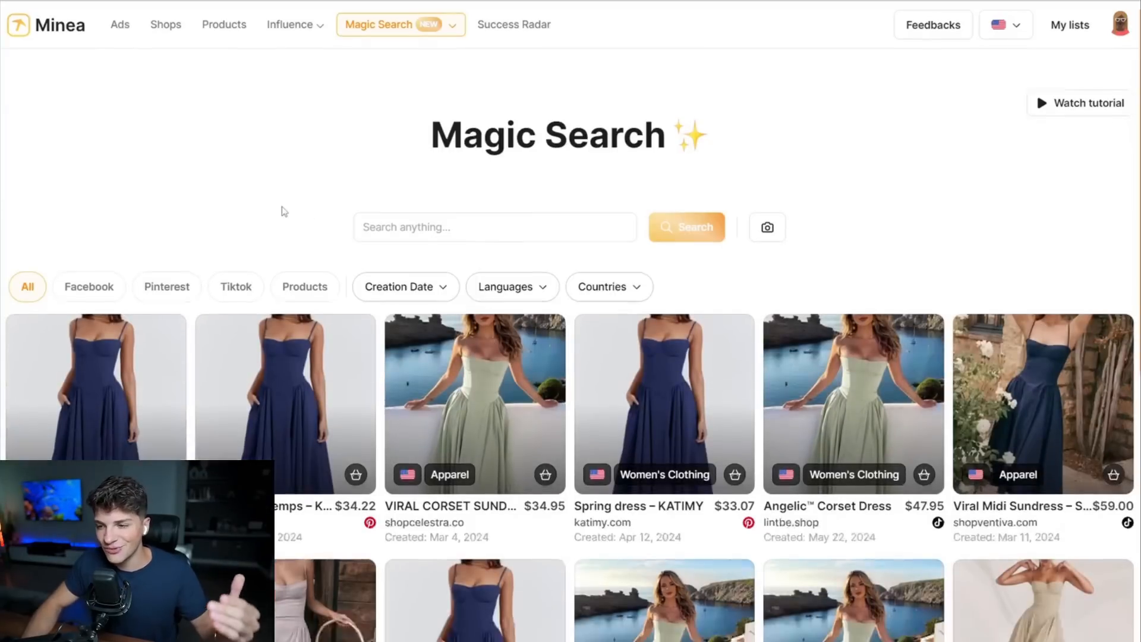
scroll(1081, 119, down, 2)
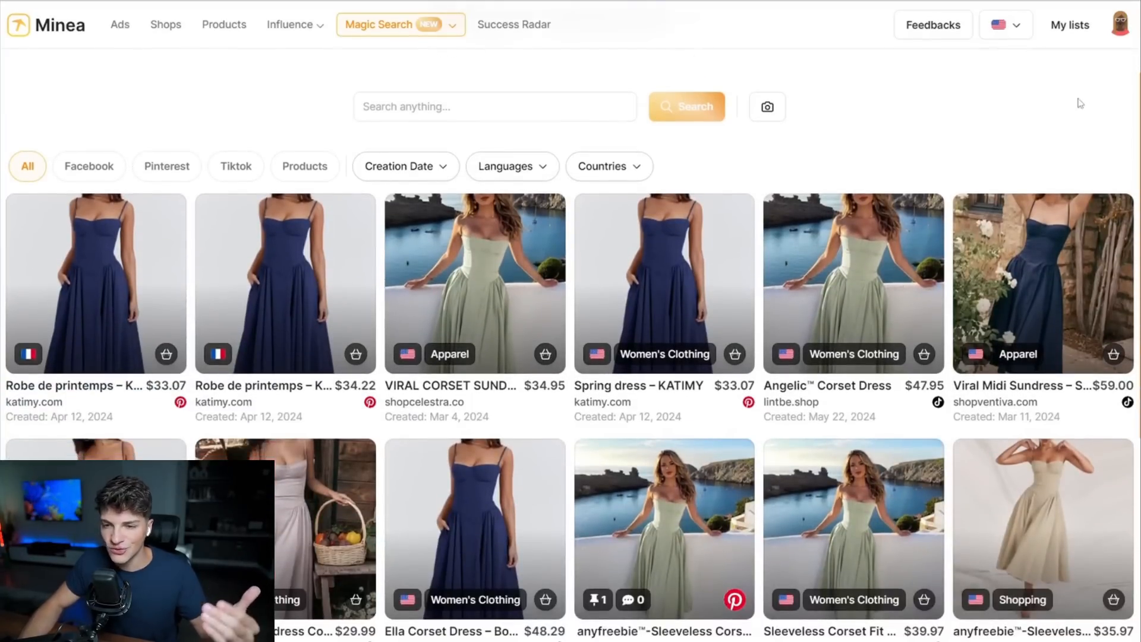
Open the Viral Corset Sundress product from shopcelestra.co and view its TikTok ad.
click(476, 277)
click(354, 400)
scroll(456, 401, down, 2)
scroll(452, 398, down, 6)
scroll(237, 399, up, 1)
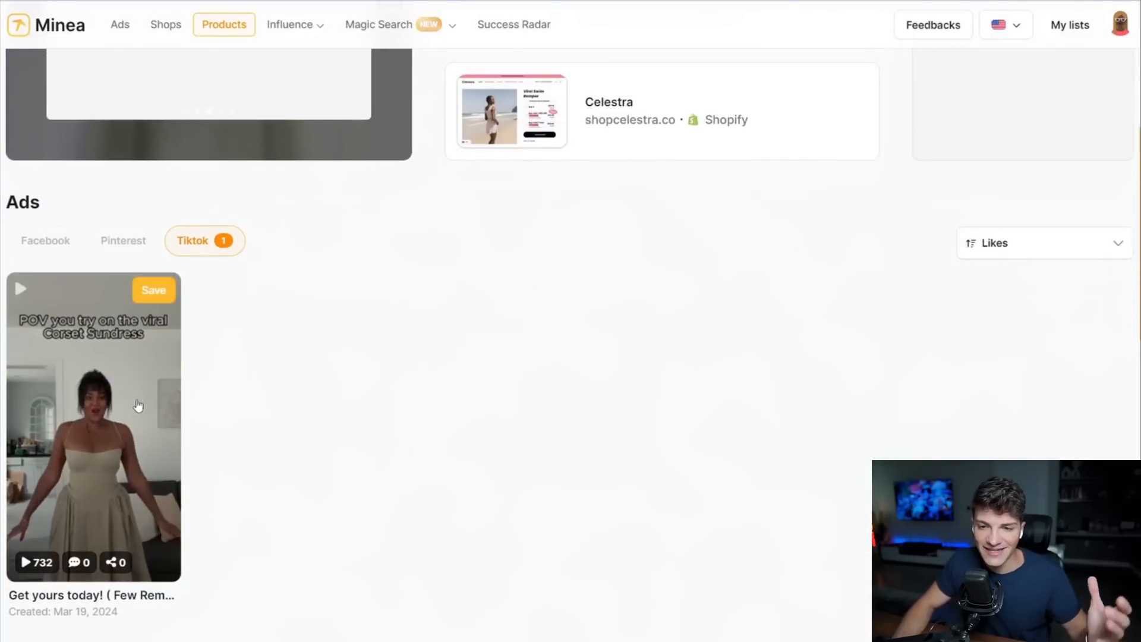
click(126, 490)
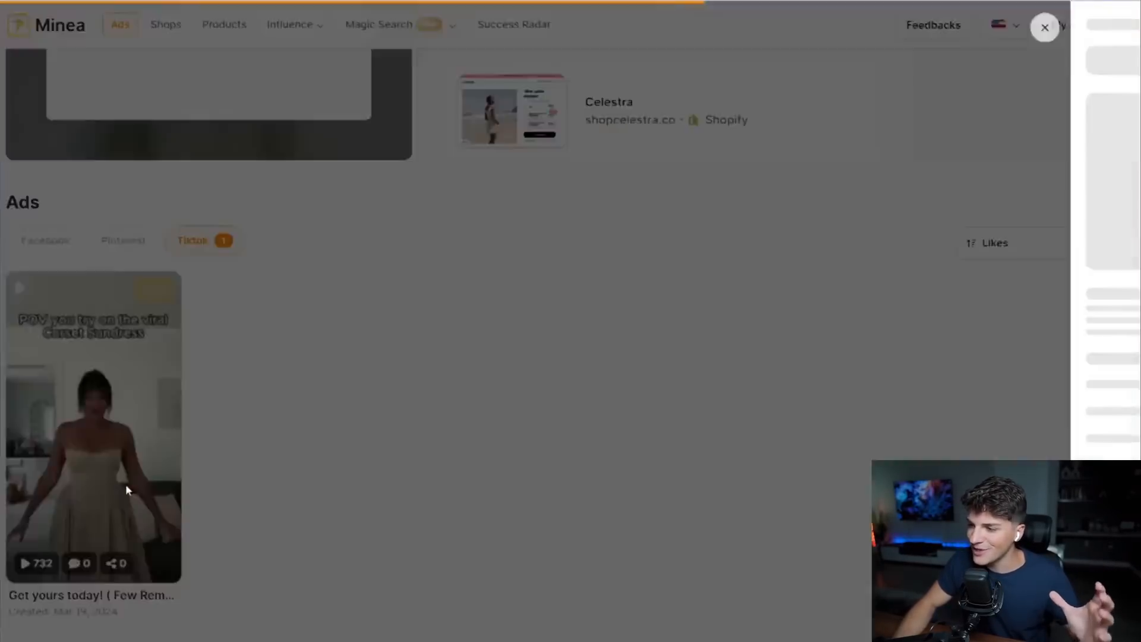
click(1014, 432)
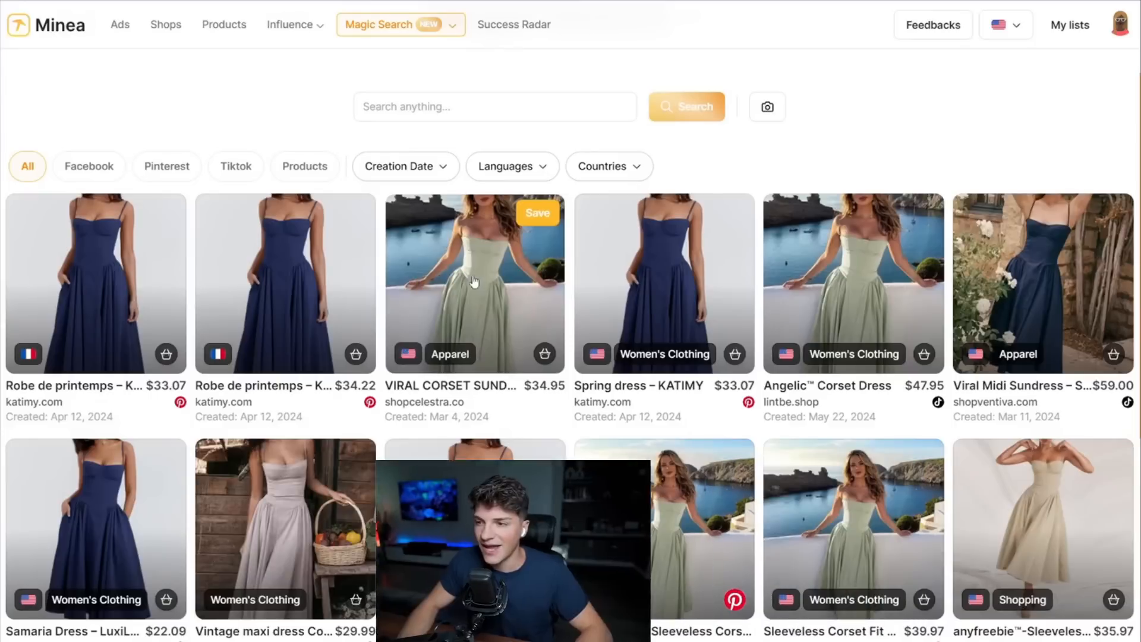
Open the Spring dress, Angelic Corset Dress, Viral Midi Sundress and Samaria Dress results in separate new tabs.
right_click(679, 249)
click(703, 262)
right_click(839, 261)
click(885, 273)
right_click(871, 246)
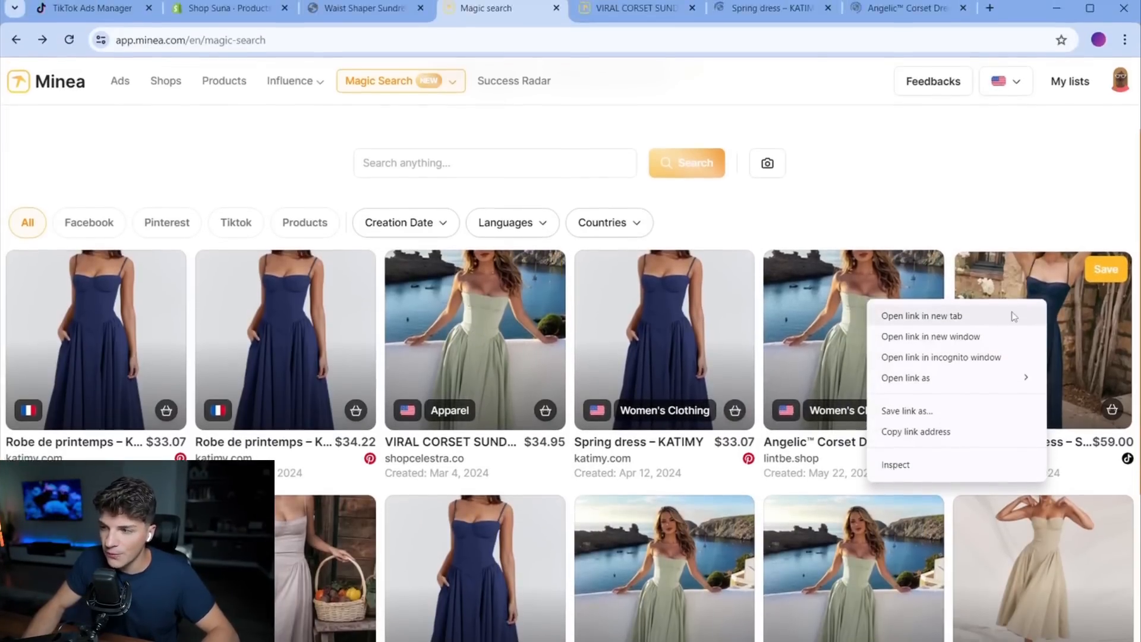
click(1014, 316)
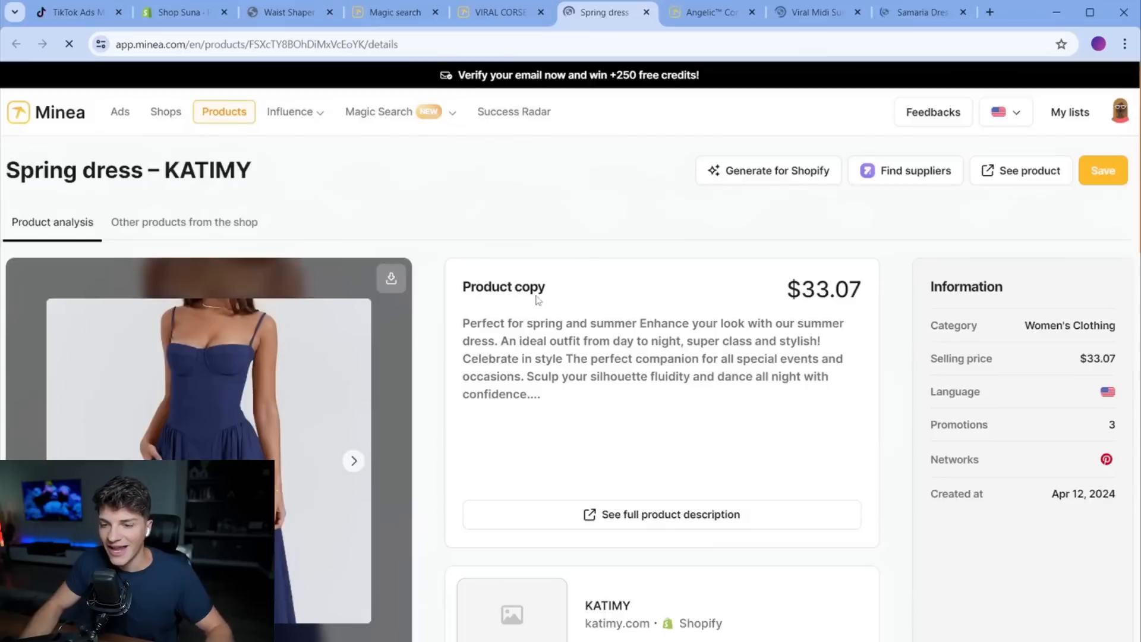
Examine the ads listed for the Spring dress, Angelic Corset Dress, Viral Midi Sundress and Samaria Dress products.
scroll(700, 310, down, 5)
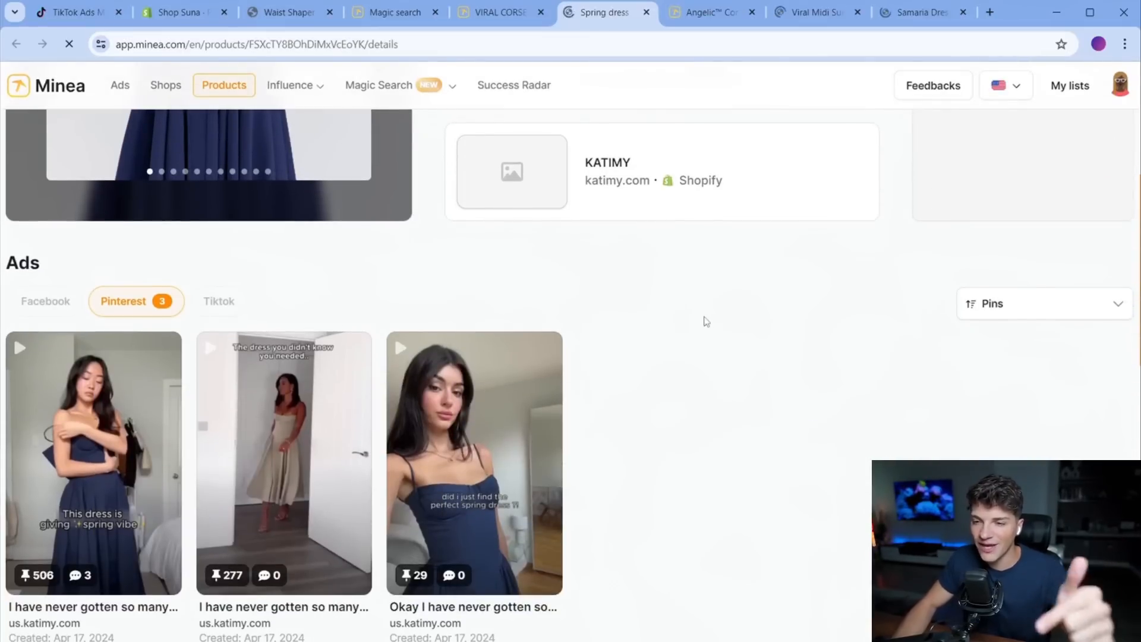
click(712, 14)
scroll(541, 362, down, 5)
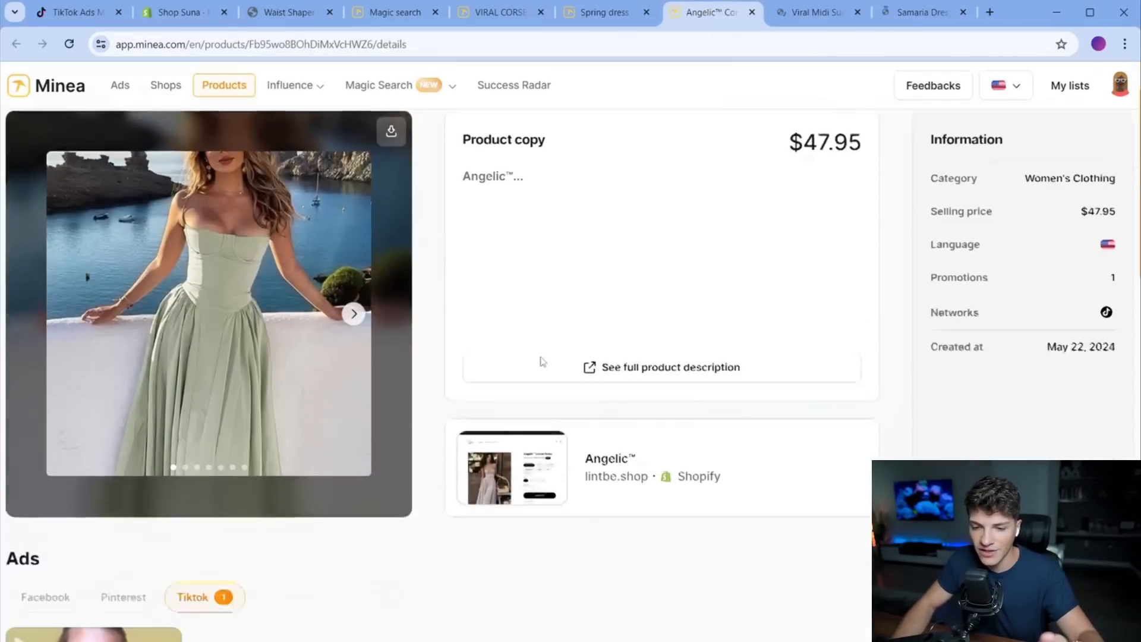
click(816, 13)
scroll(675, 256, down, 5)
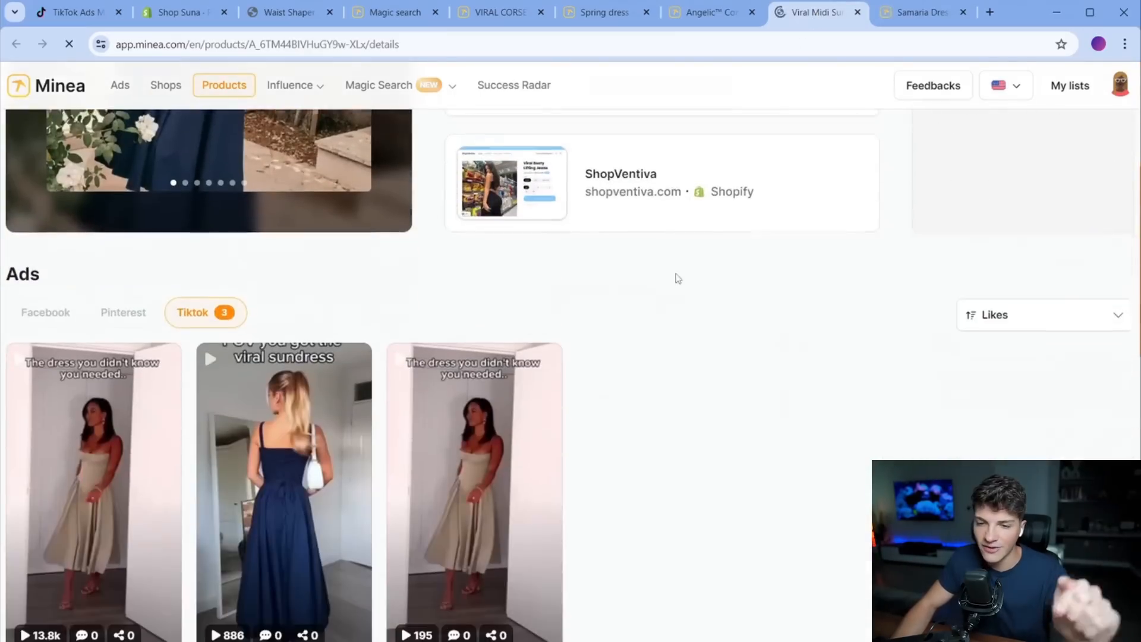
click(907, 11)
scroll(683, 357, down, 5)
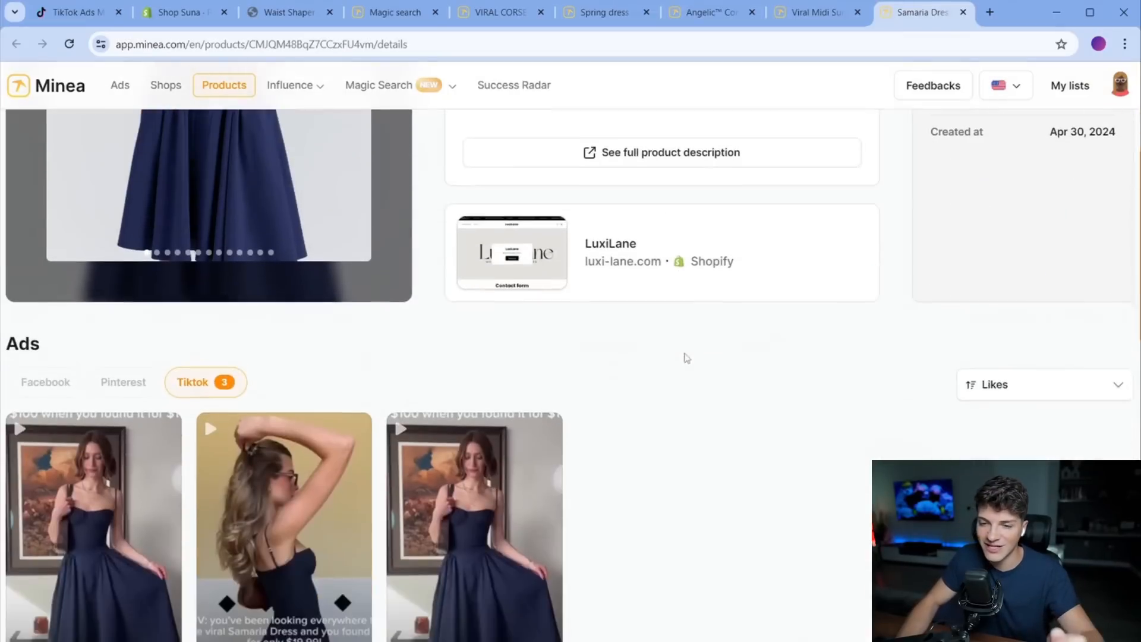
scroll(719, 508, down, 1)
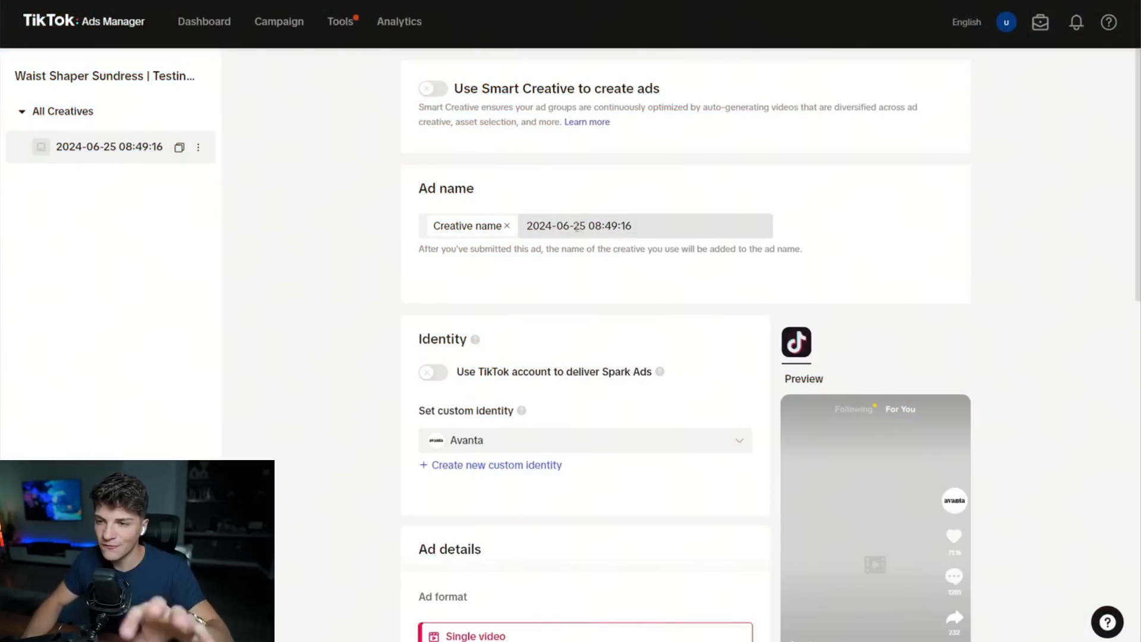
Clear the custom ad name, keeping only the Creative name tag, and leave Smart Creative off.
triple_click(463, 189)
click(660, 233)
key(ctrl+a)
key(BackSpace)
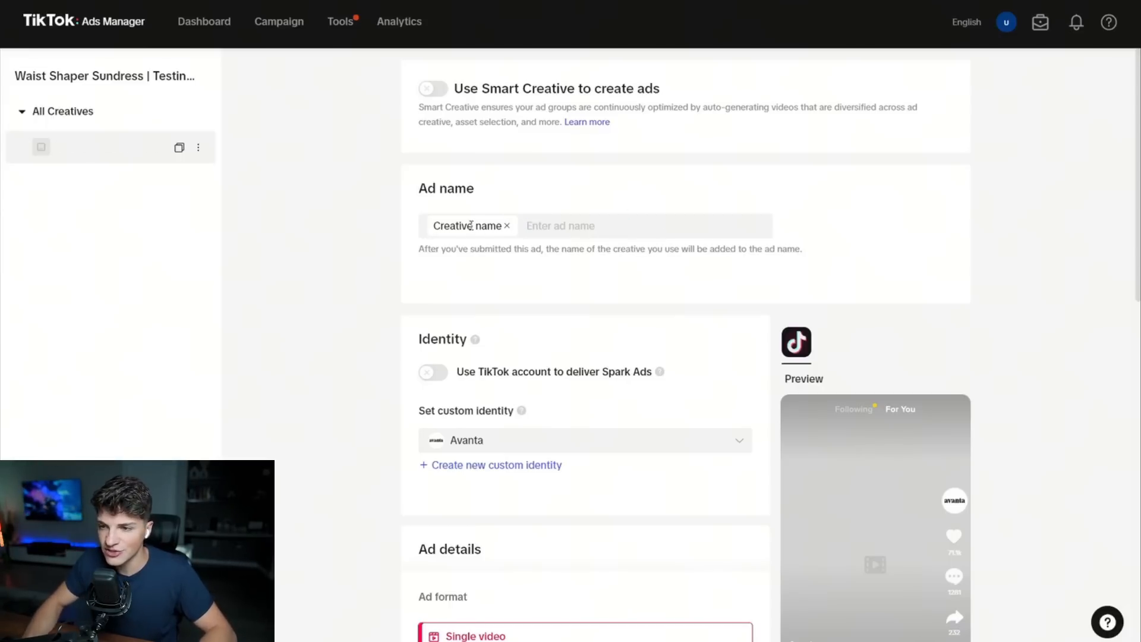
triple_click(472, 226)
click(448, 235)
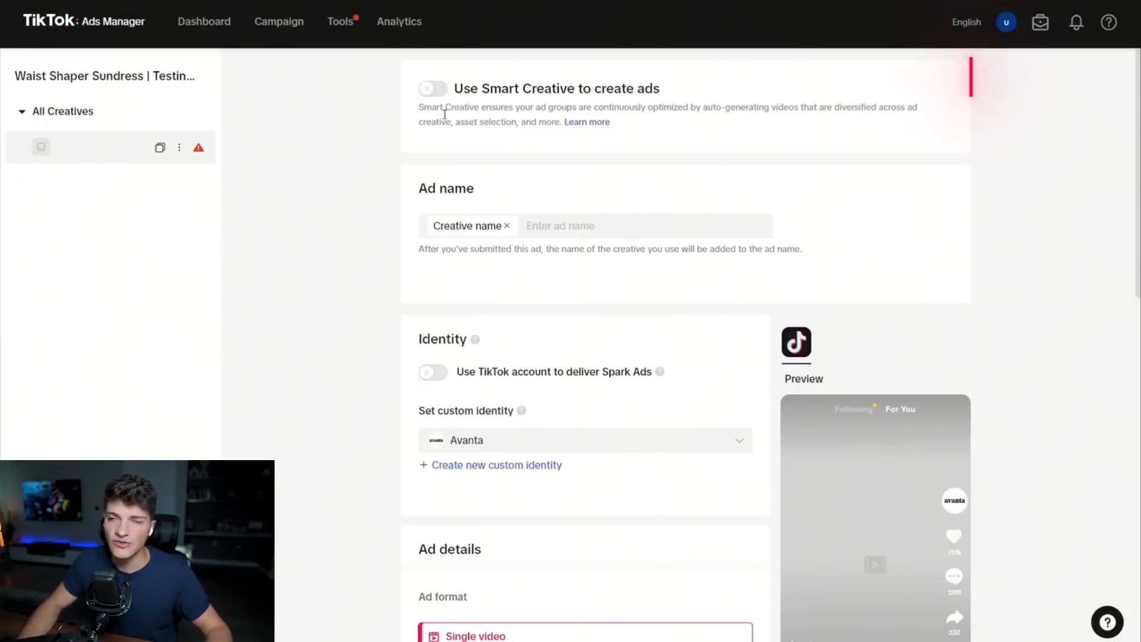
double_click(496, 89)
triple_click(496, 89)
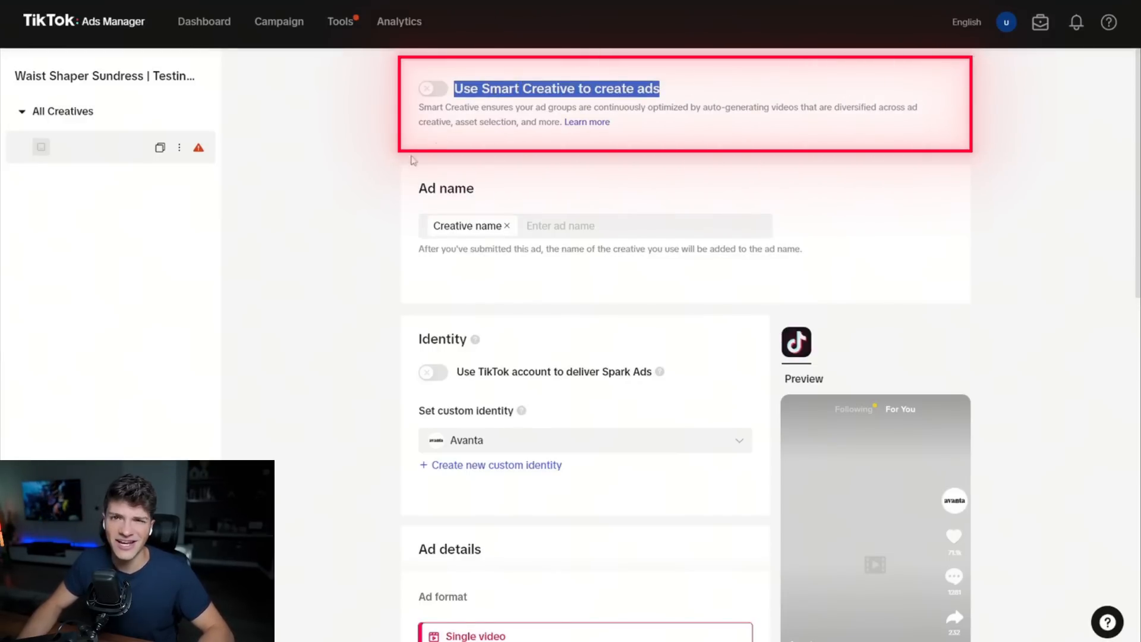
Edit the Avanta custom identity, renaming it Suna and replacing its logo with the Suna store logo.
scroll(349, 234, down, 1)
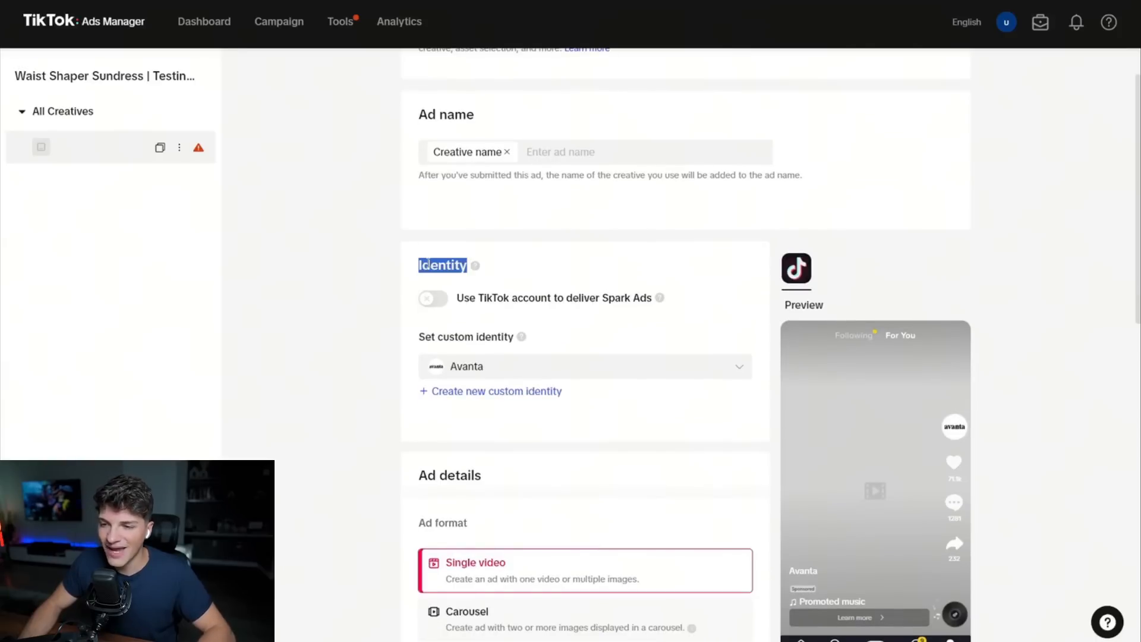
triple_click(456, 337)
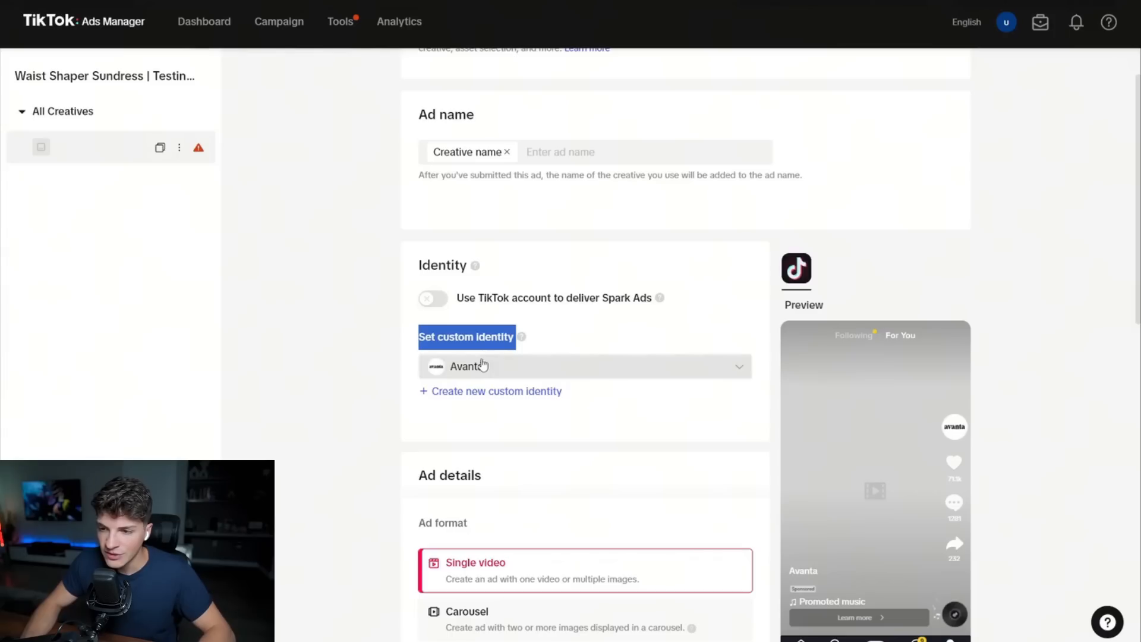
click(482, 367)
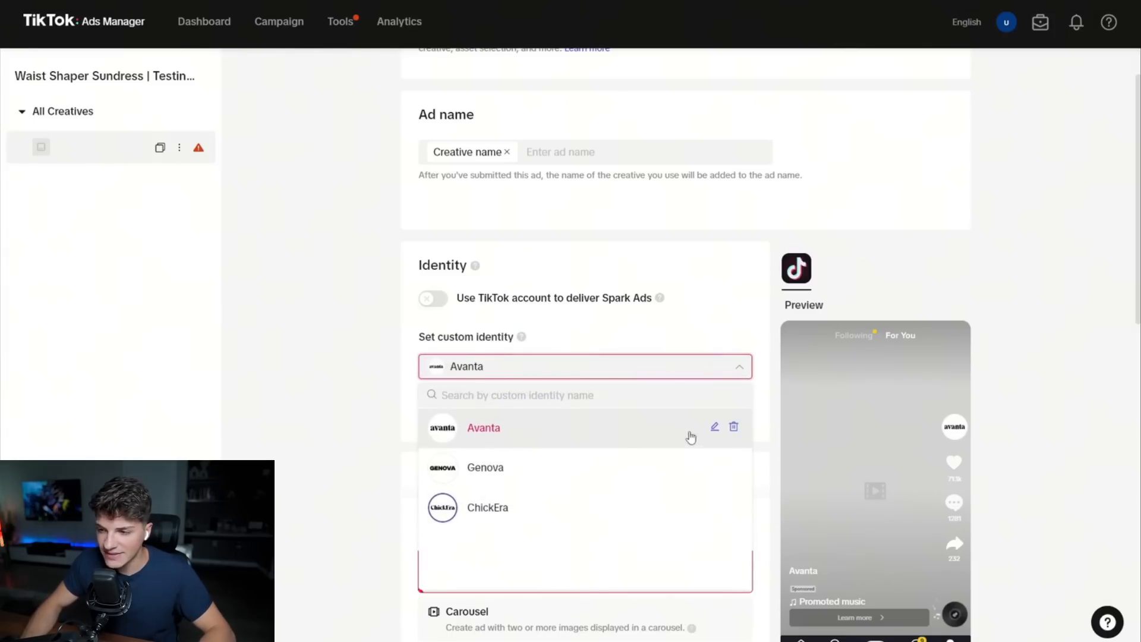
click(714, 427)
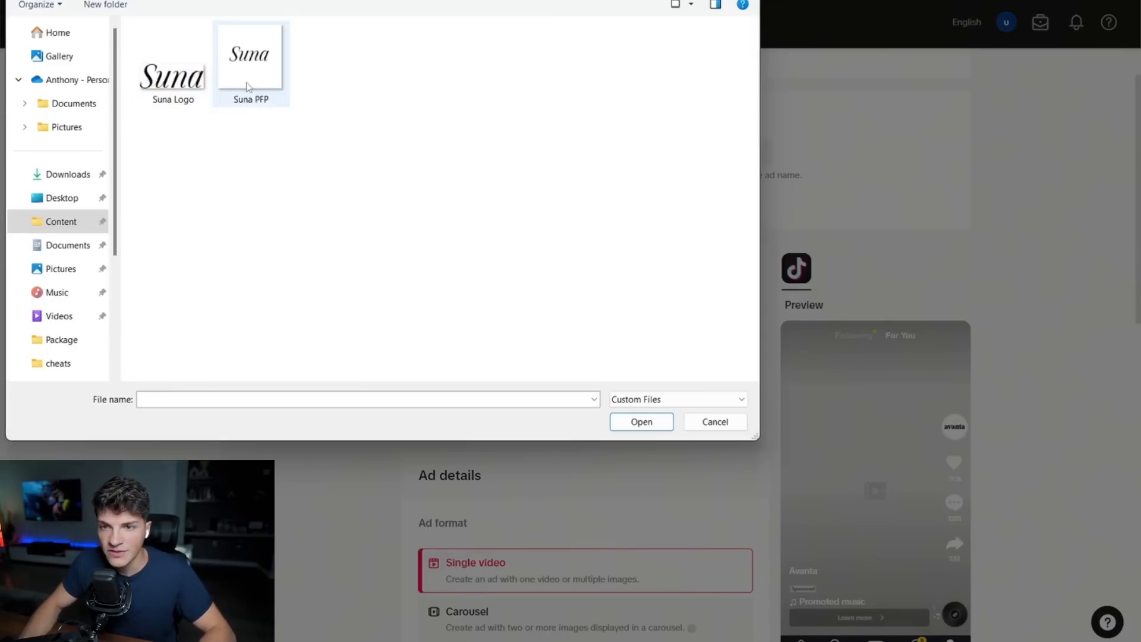
double_click(231, 93)
click(760, 458)
click(713, 272)
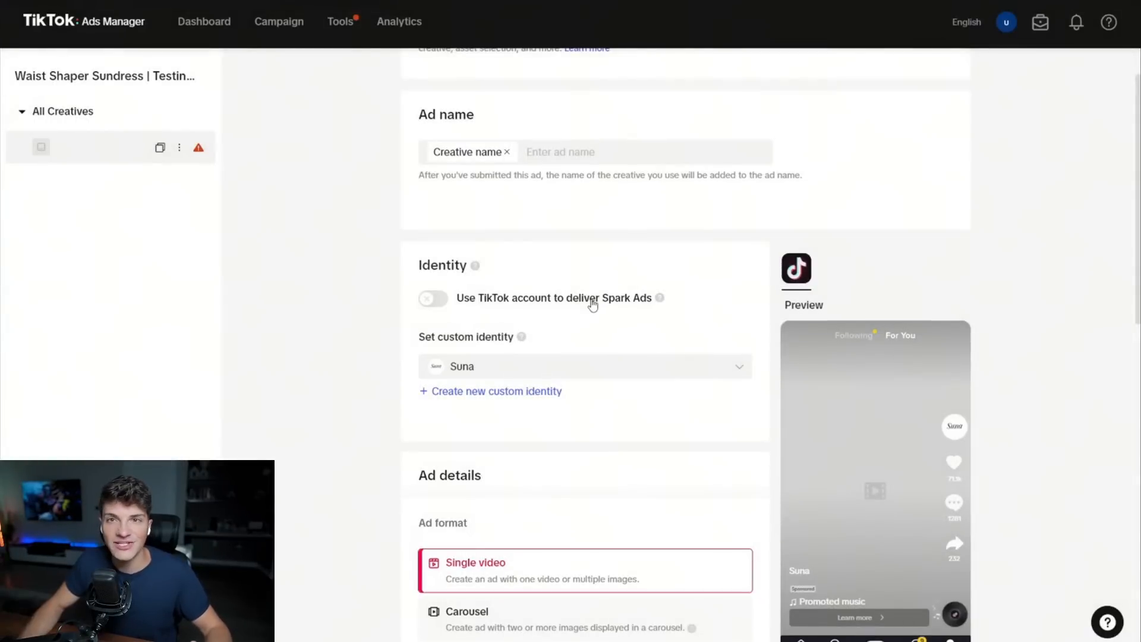
Upload videos 1, 2 and 6 from the computer's Ads folder as creatives for the single video ad.
scroll(589, 306, down, 6)
triple_click(429, 333)
click(448, 396)
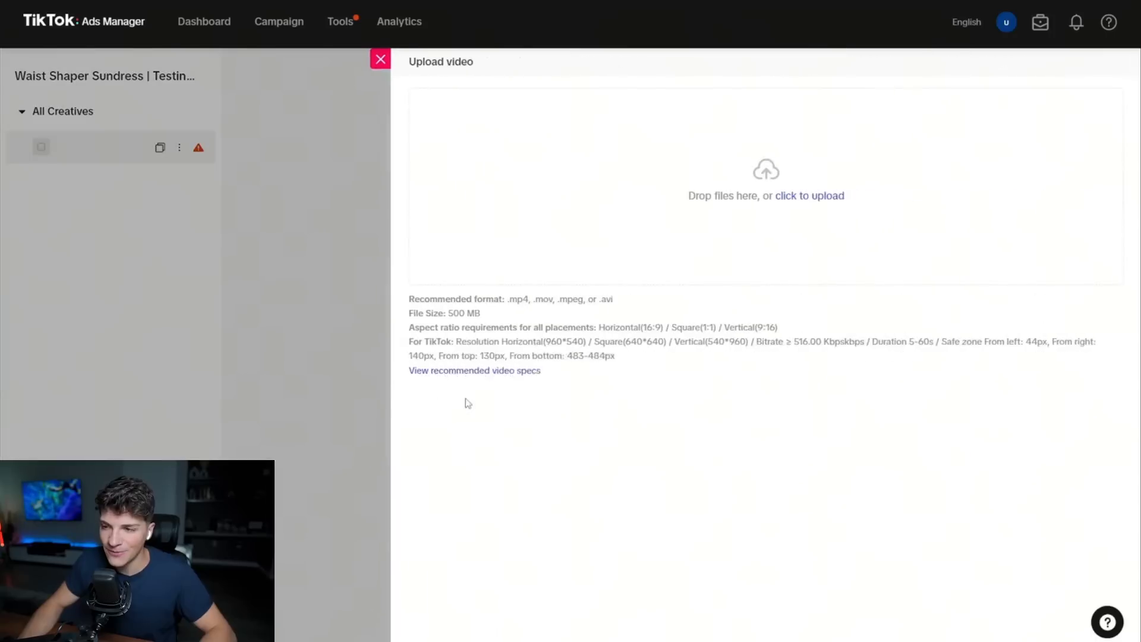
drag(9, 64, 295, 85)
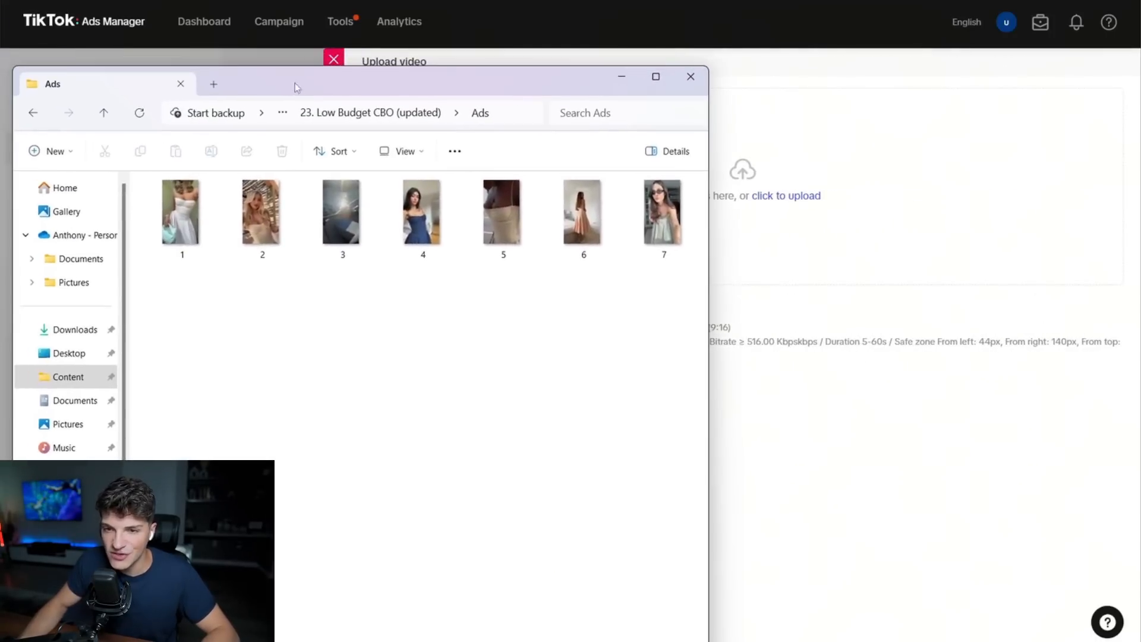
click(181, 214)
ctrl+click(262, 214)
ctrl+click(578, 260)
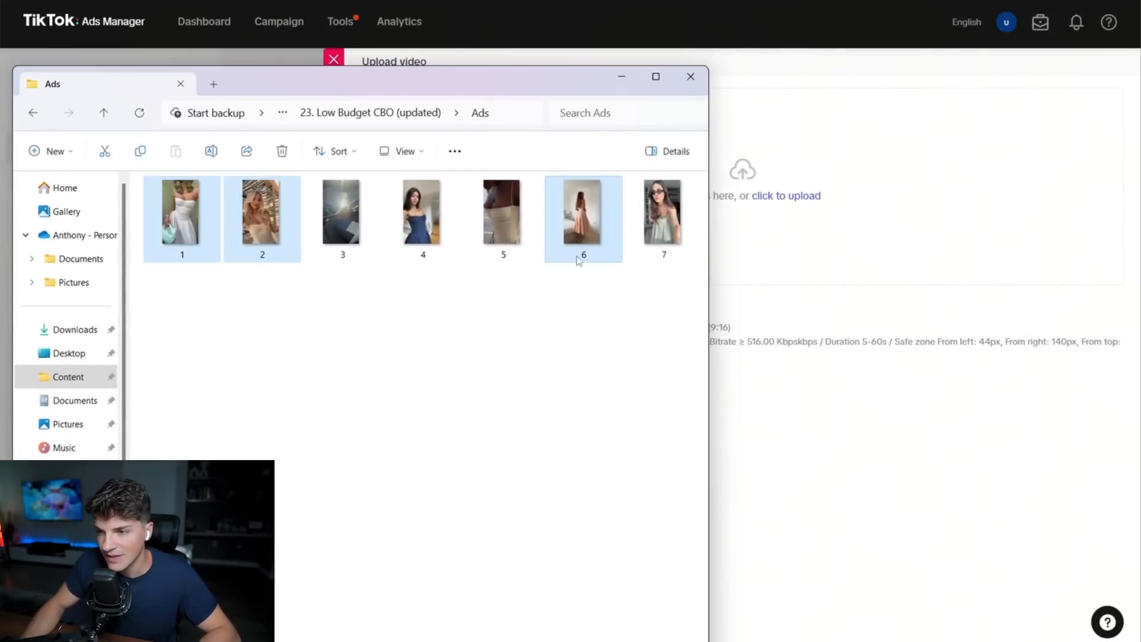
drag(715, 207, 927, 181)
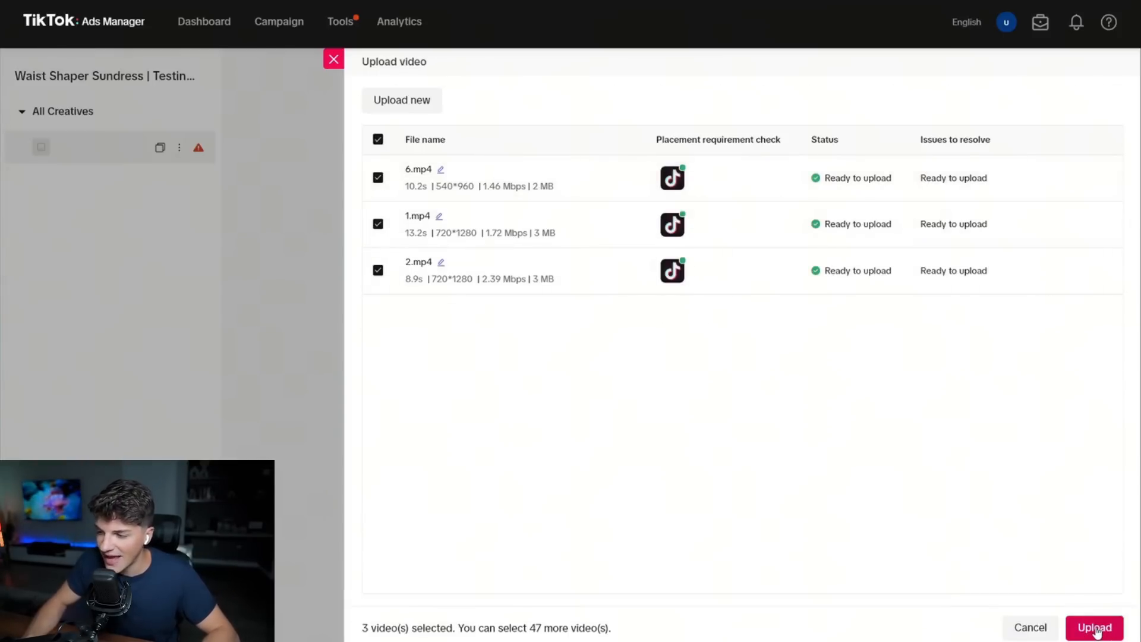
click(1097, 629)
triple_click(456, 401)
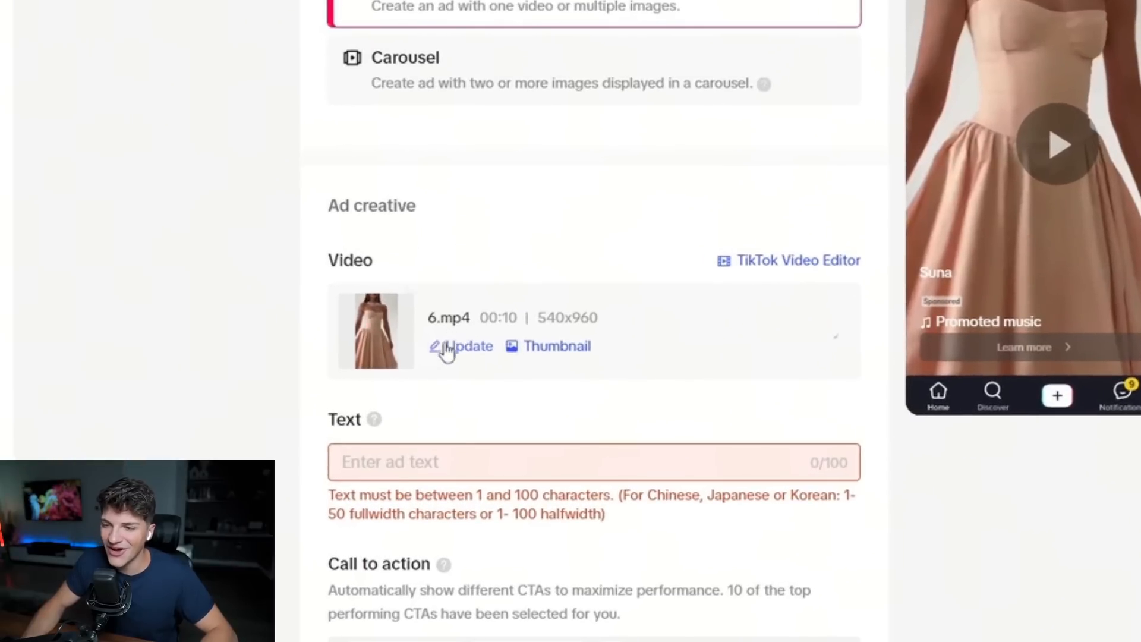
Set the ad text to "Achieve an hourglass figure instantly! (now 70% off)".
scroll(259, 346, down, 3)
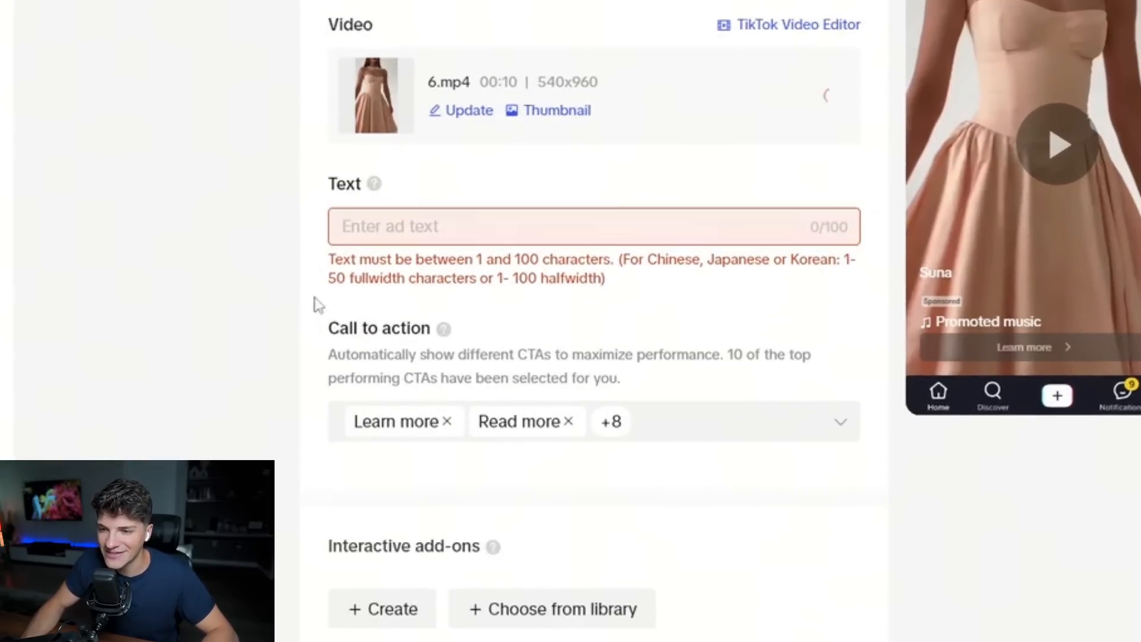
scroll(318, 301, up, 3)
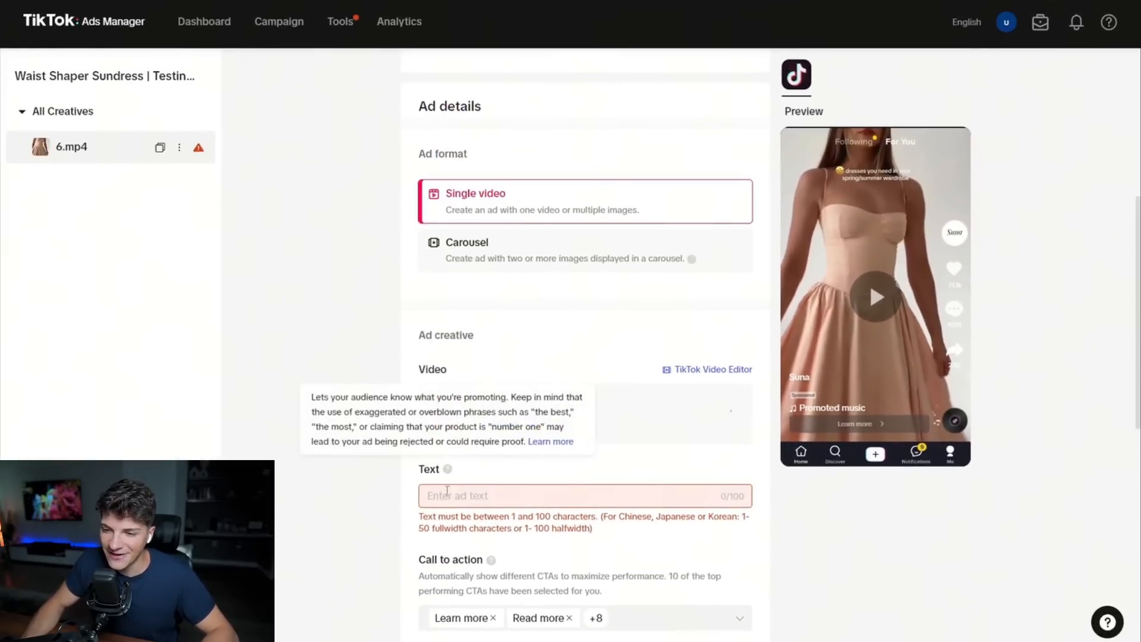
scroll(413, 482, down, 1)
click(425, 424)
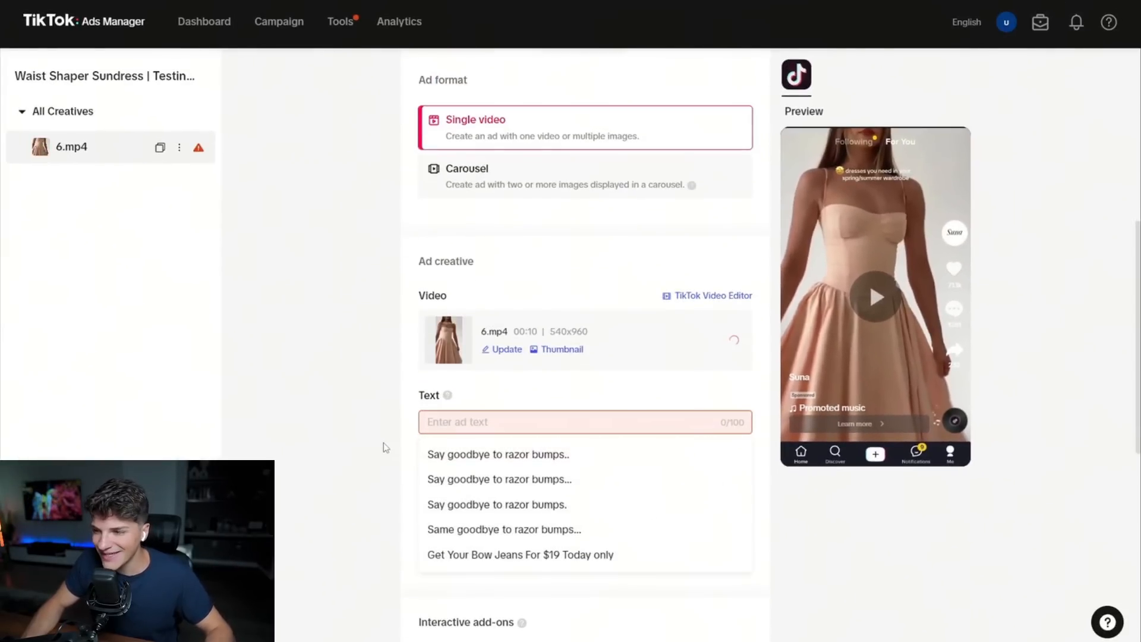
click(423, 425)
click(423, 425)
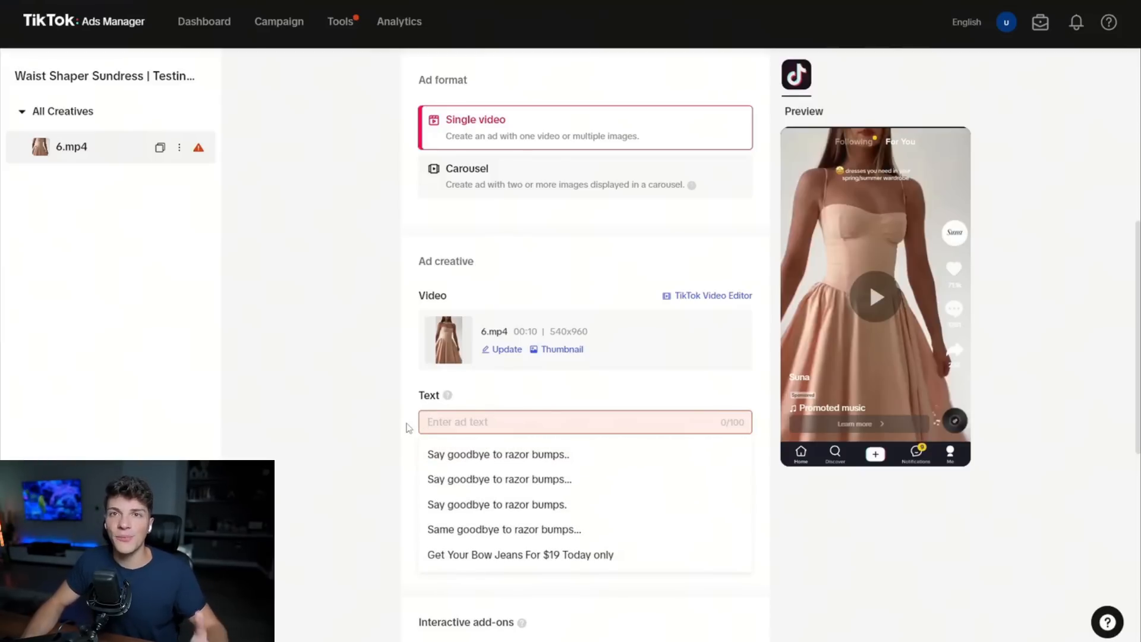
text(Ac)
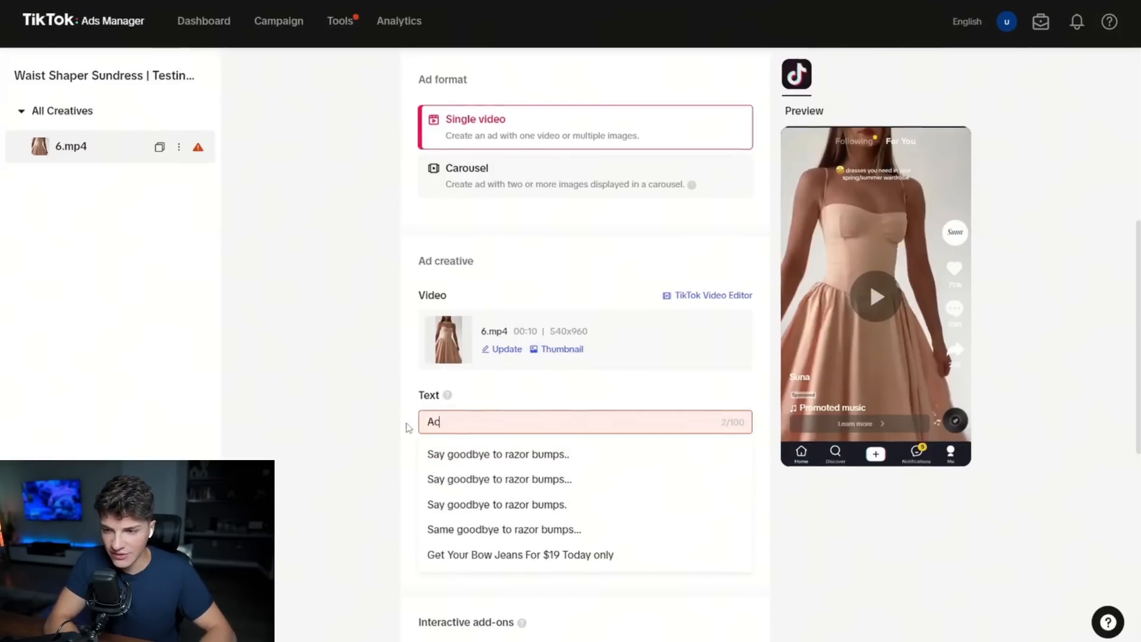
text(hieve an hourglass figure instnatly)
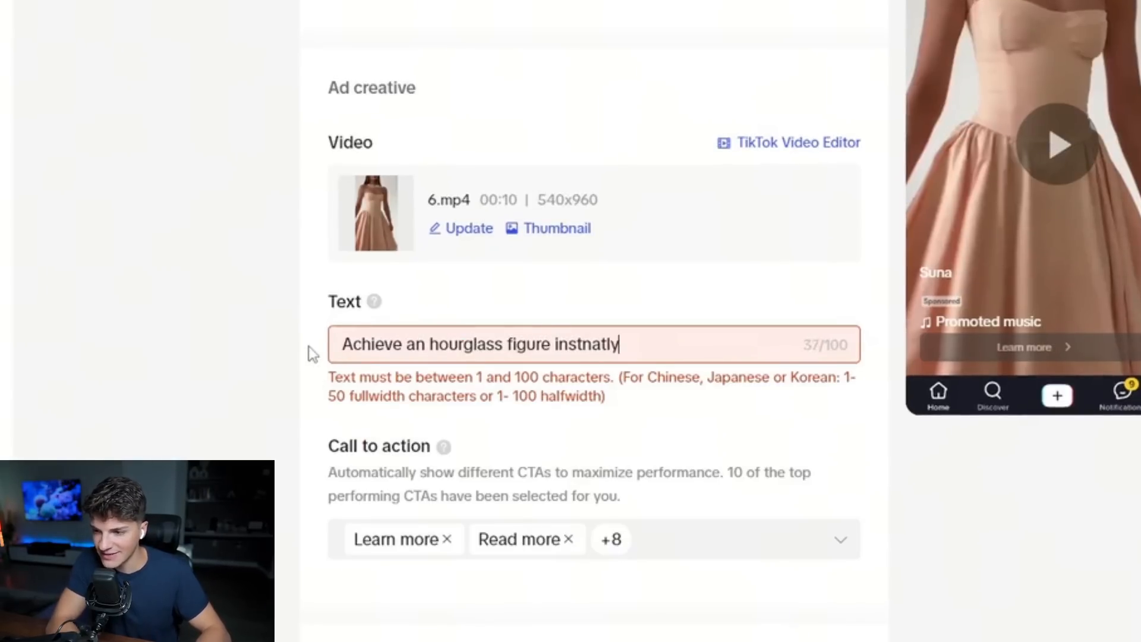
key(BackSpace)
key(BackSpace)
key(BackSpace)
key(BackSpace)
key(BackSpace)
text(antly! (now 70% off)
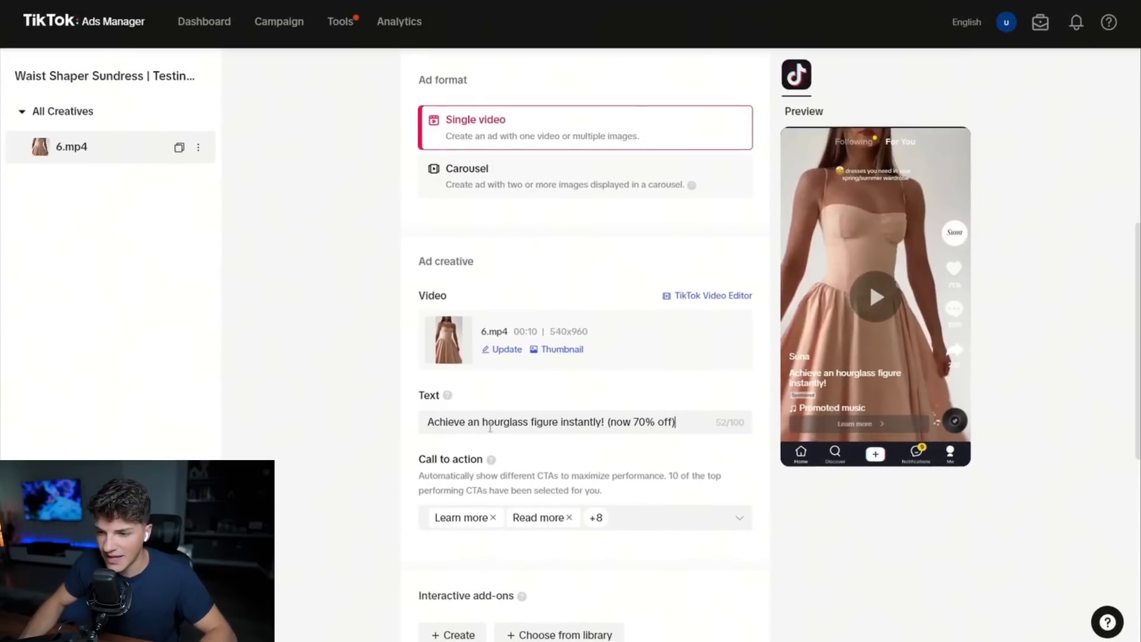
drag(600, 423, 406, 424)
drag(676, 422, 584, 422)
click(343, 410)
Copy the Waist Shaper Sundress product page address into the ad's website destination URL and preview the link.
scroll(429, 406, down, 1)
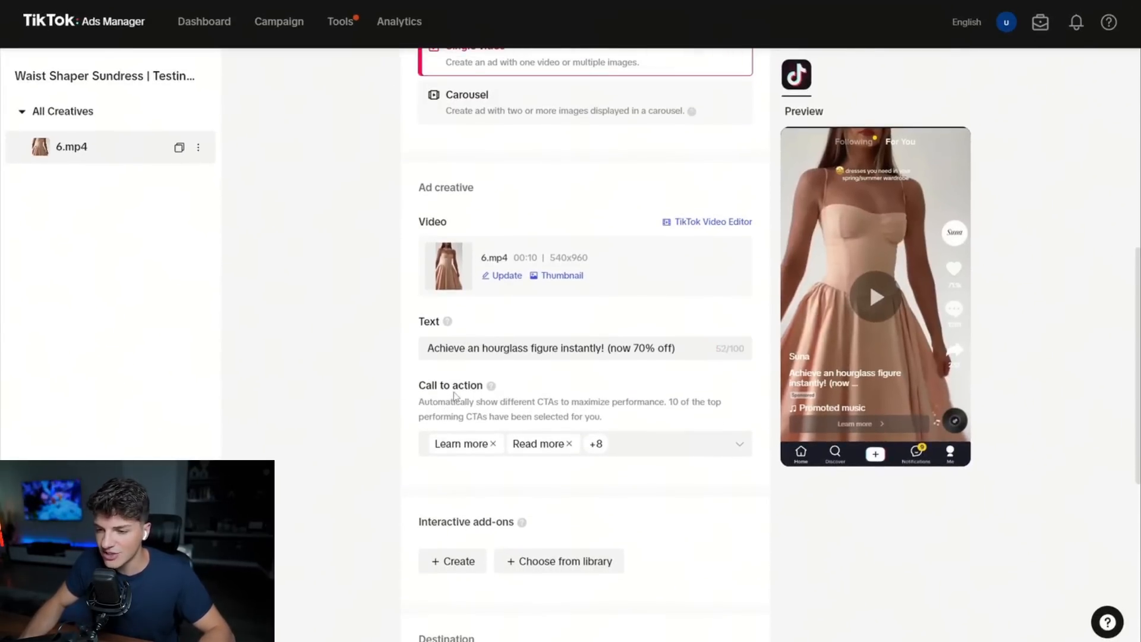
scroll(455, 395, down, 4)
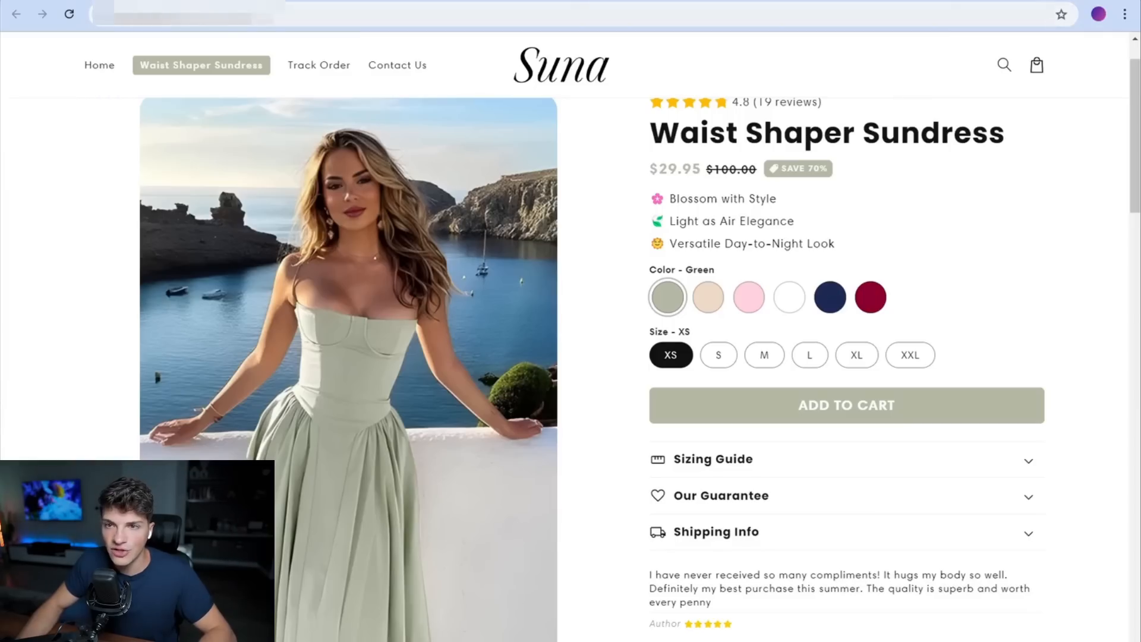
right_click(277, 14)
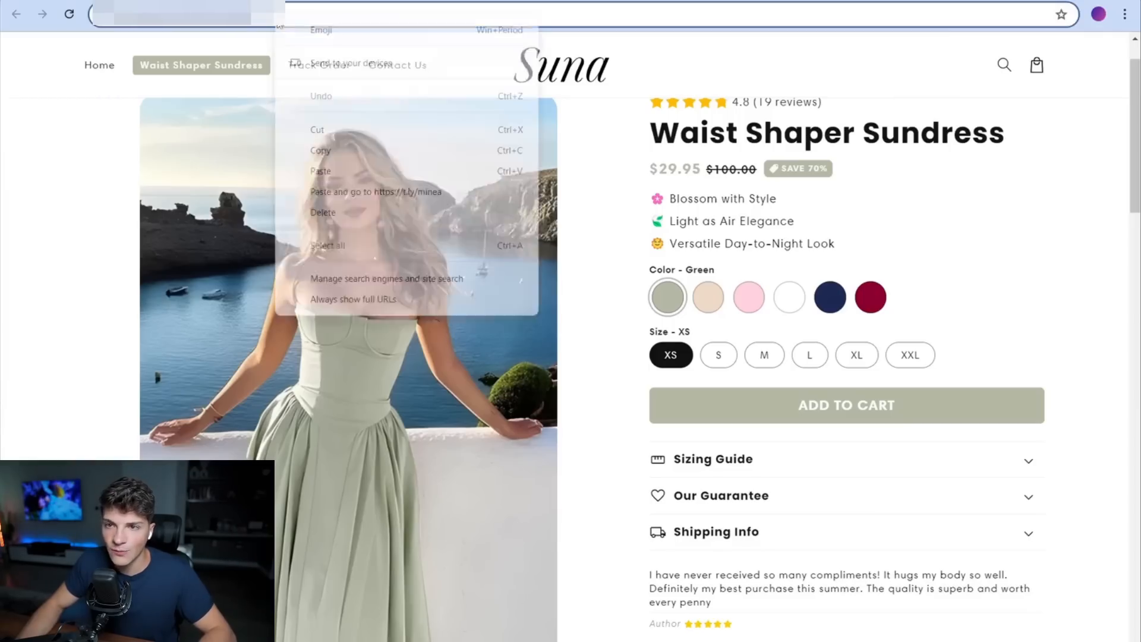
click(324, 150)
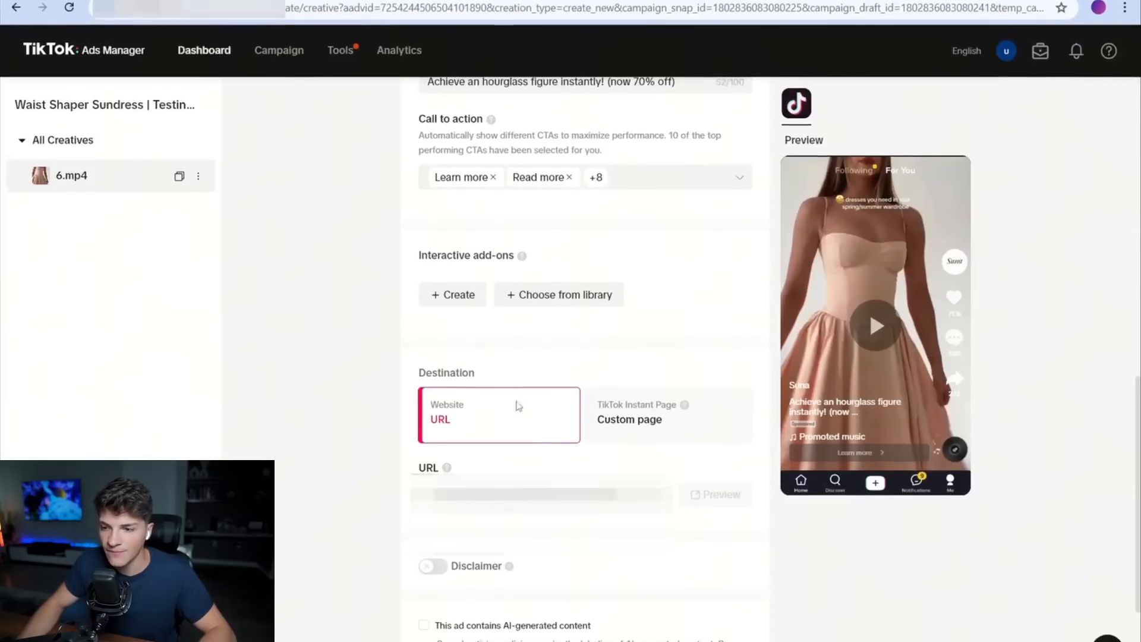
right_click(548, 466)
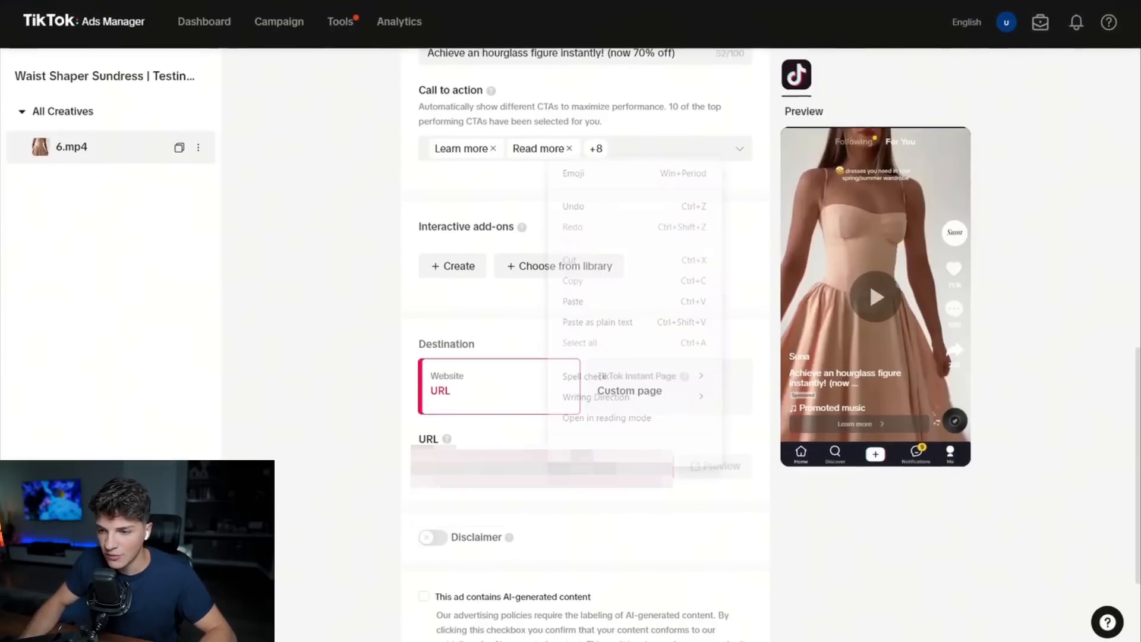
click(572, 302)
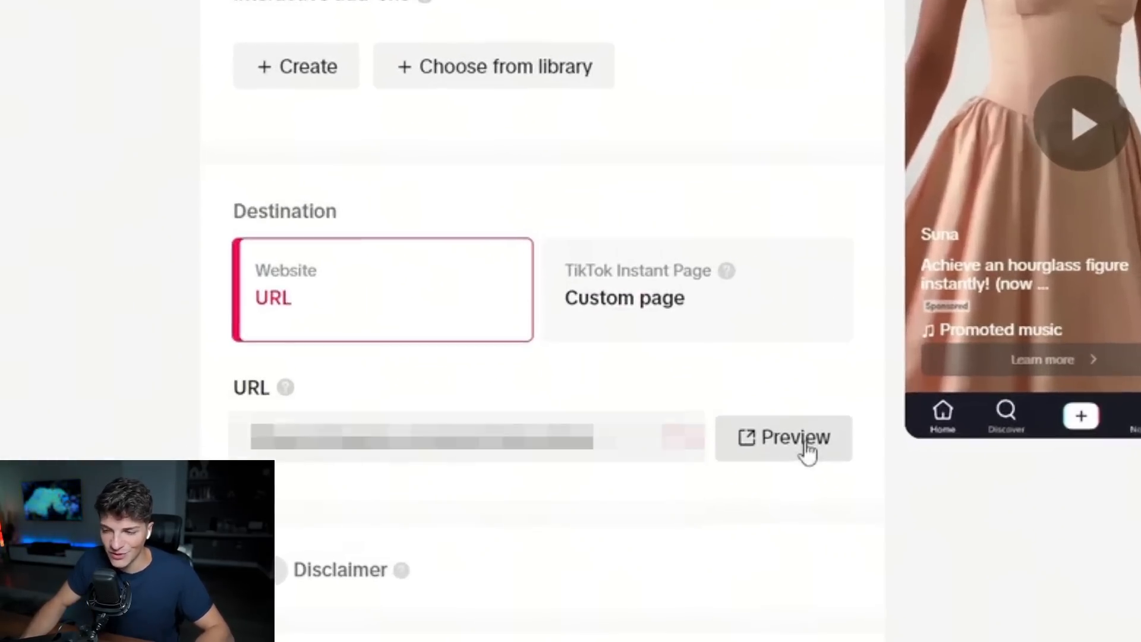
click(726, 473)
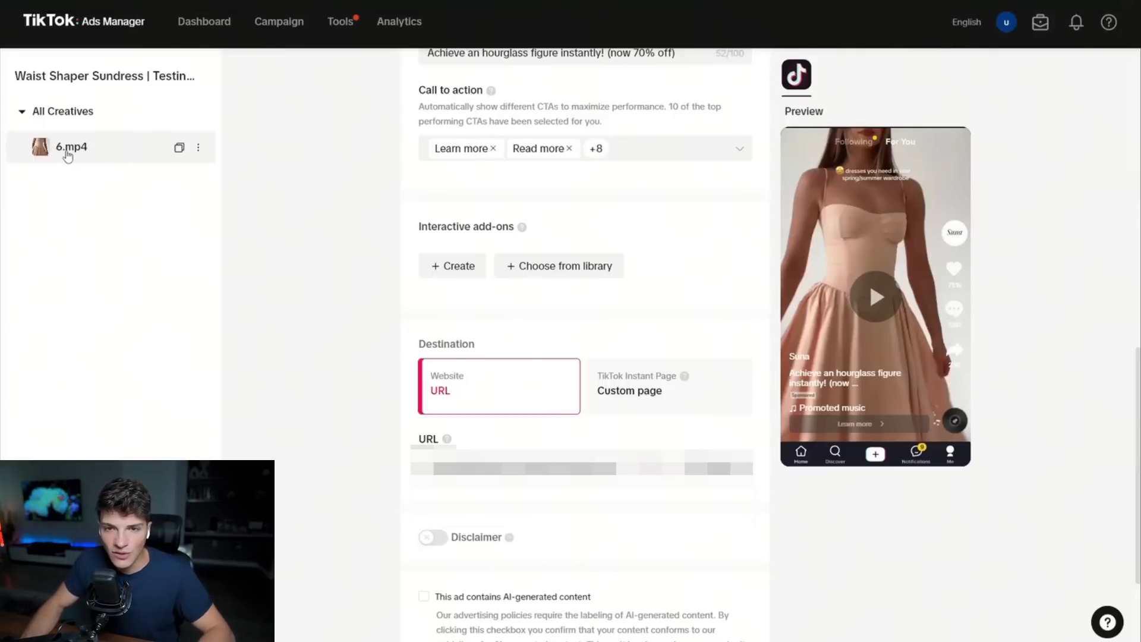
Make two copies of the 6.mp4 ad within the ad group.
double_click(67, 152)
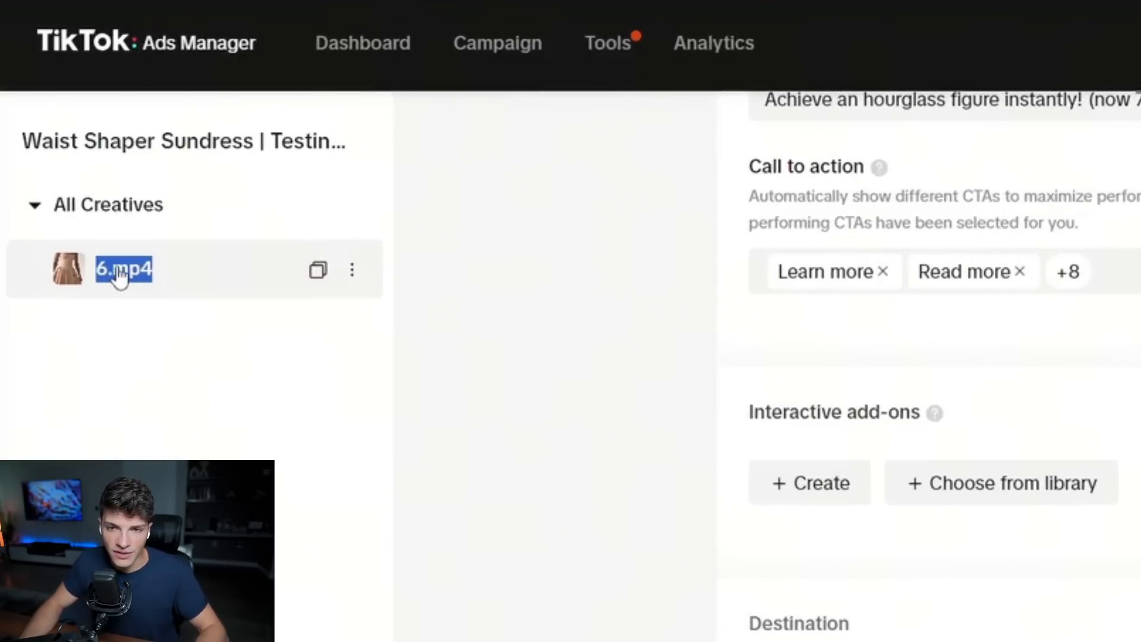
click(318, 271)
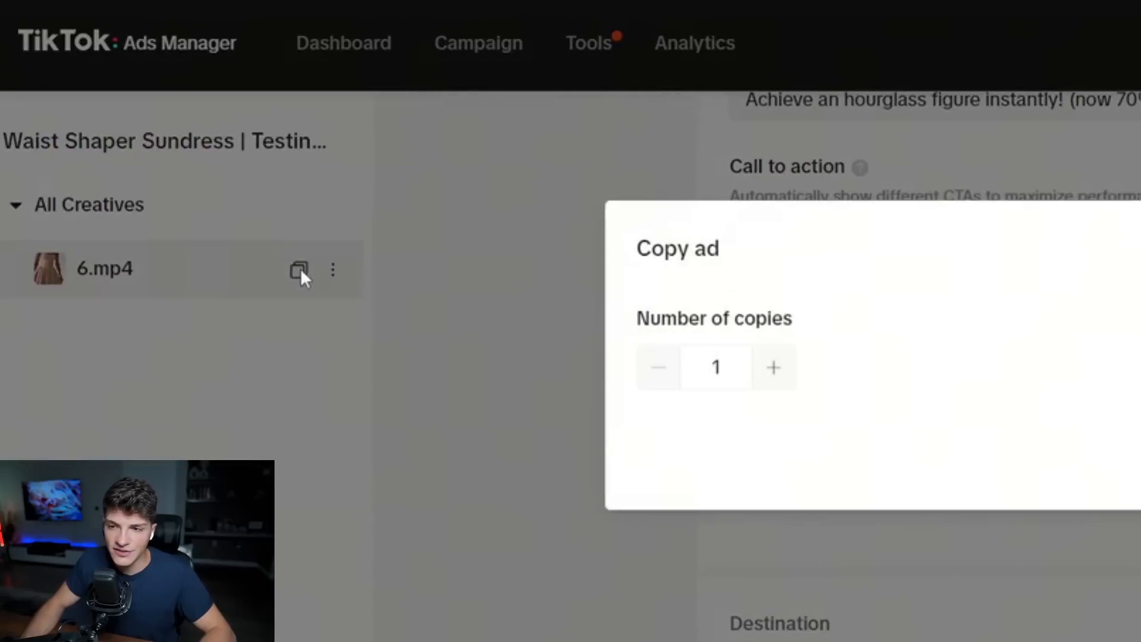
click(774, 367)
click(1140, 455)
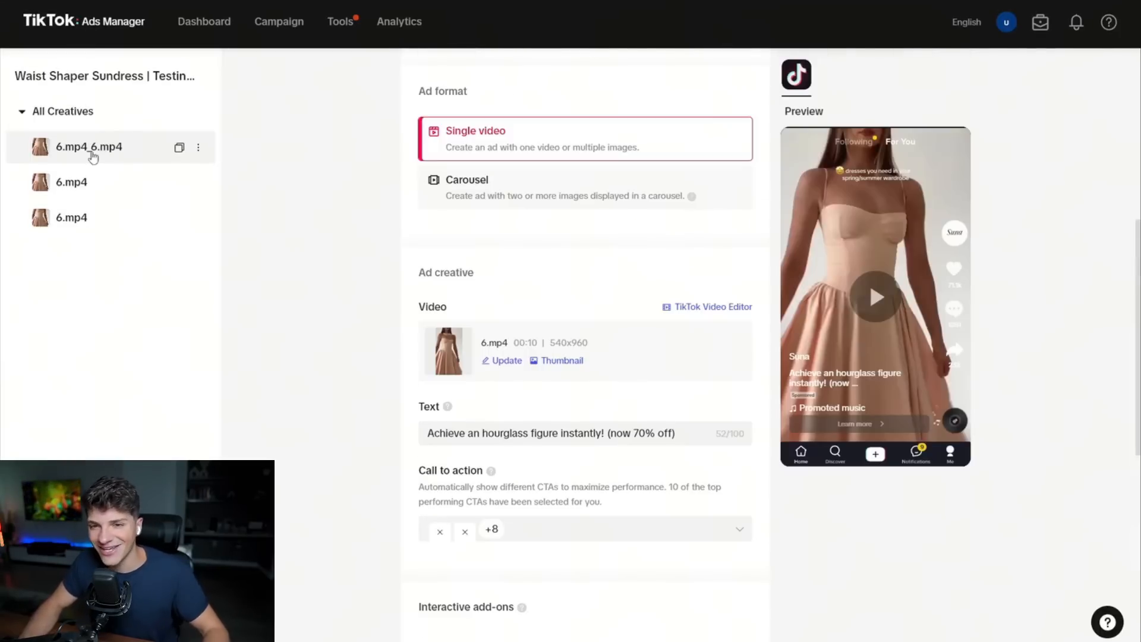
Replace the video in the 6.mp4_6.mp4 ad with 1.mp4 from the video library and check its text and destination.
scroll(356, 306, down, 3)
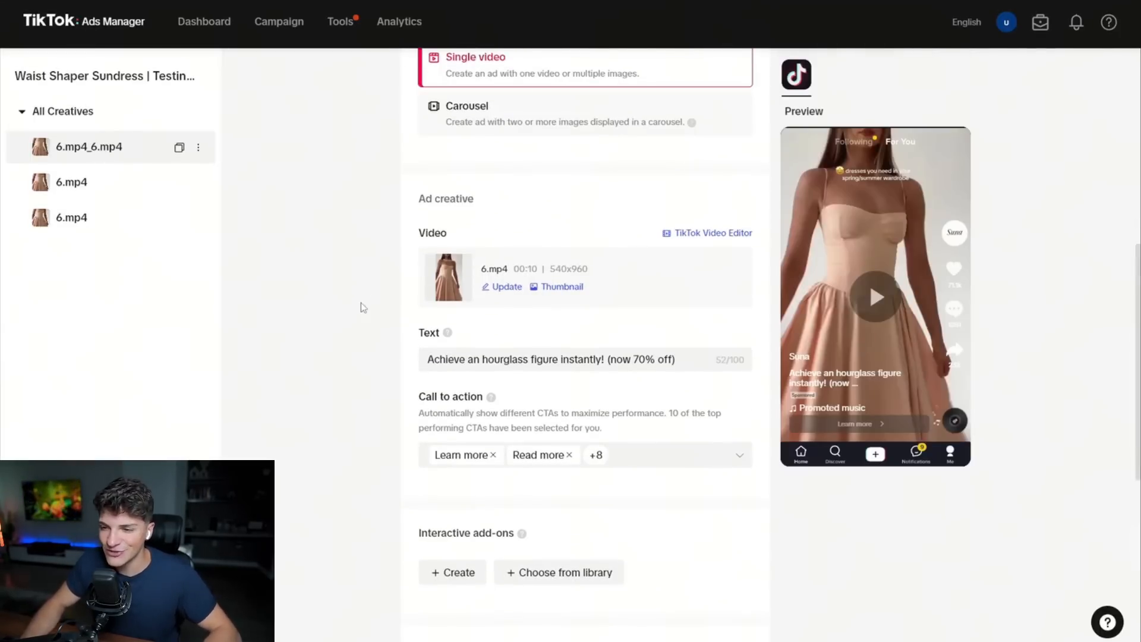
scroll(344, 303, up, 4)
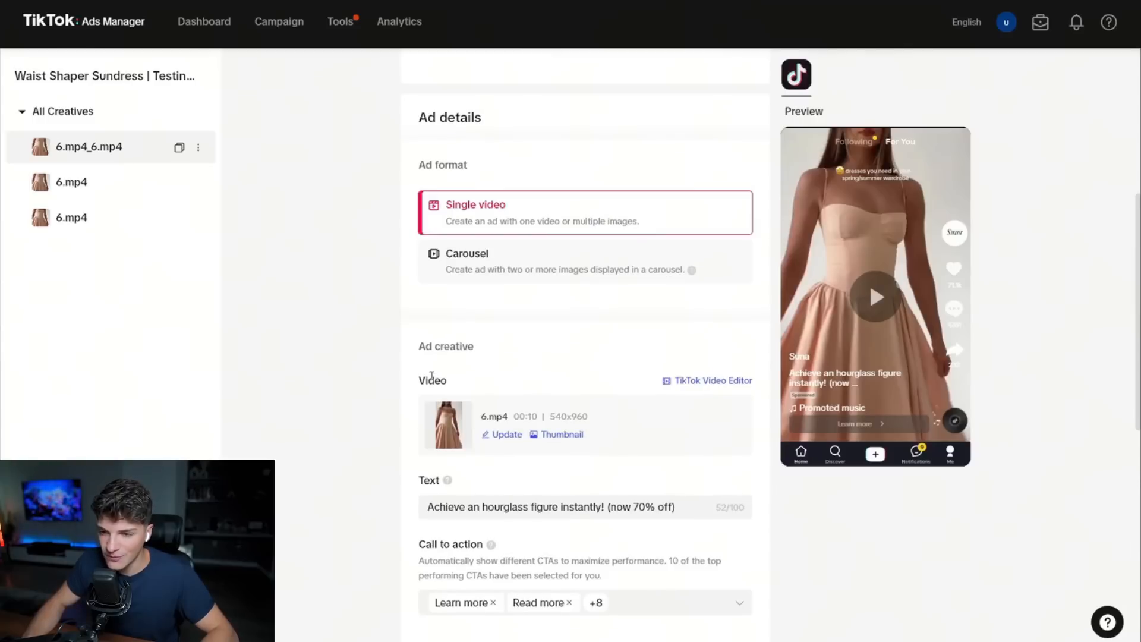
click(508, 438)
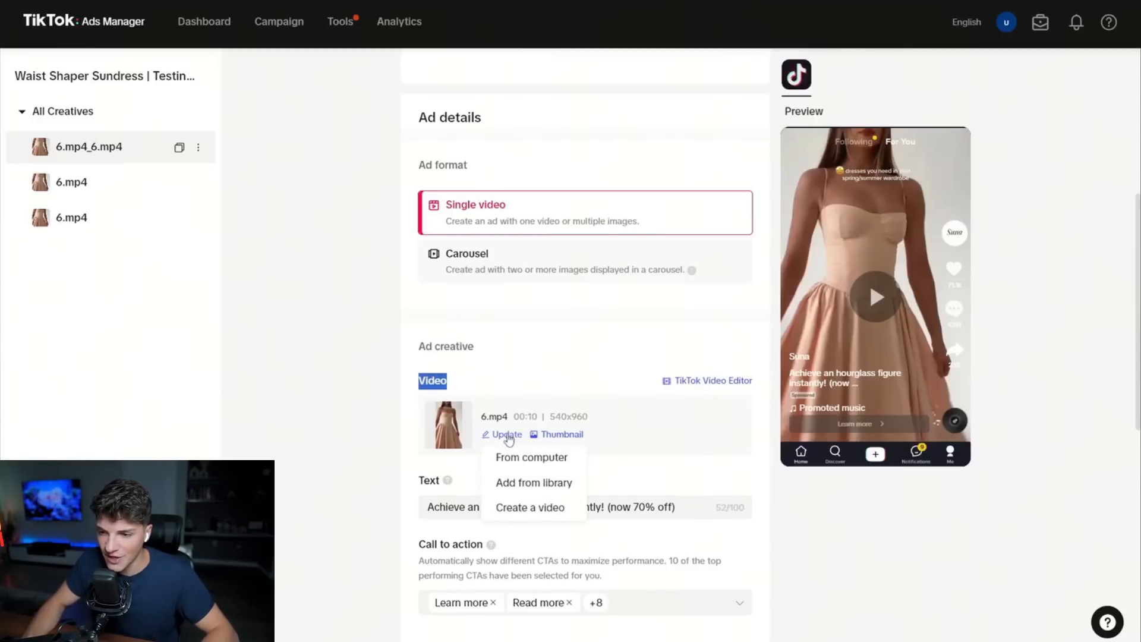
click(523, 481)
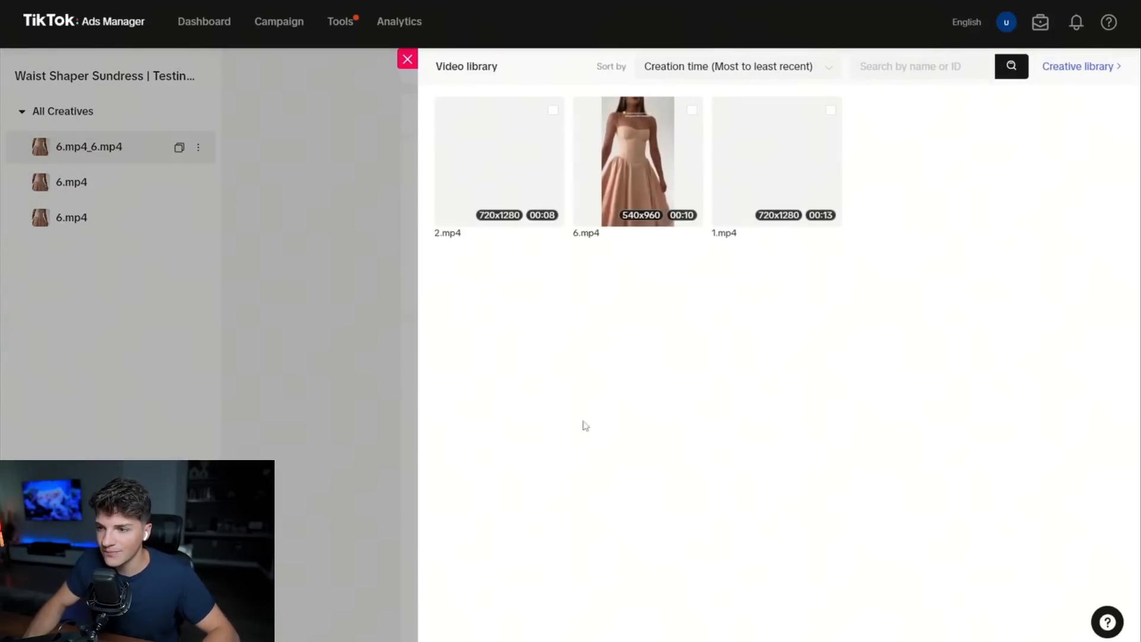
click(778, 153)
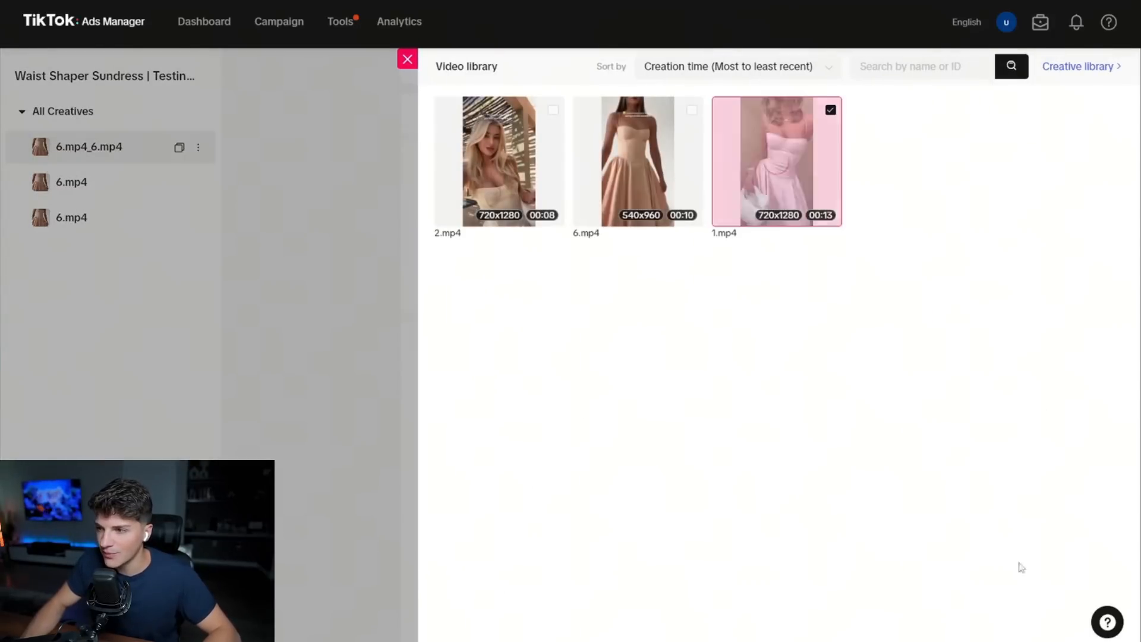
click(1061, 639)
triple_click(484, 506)
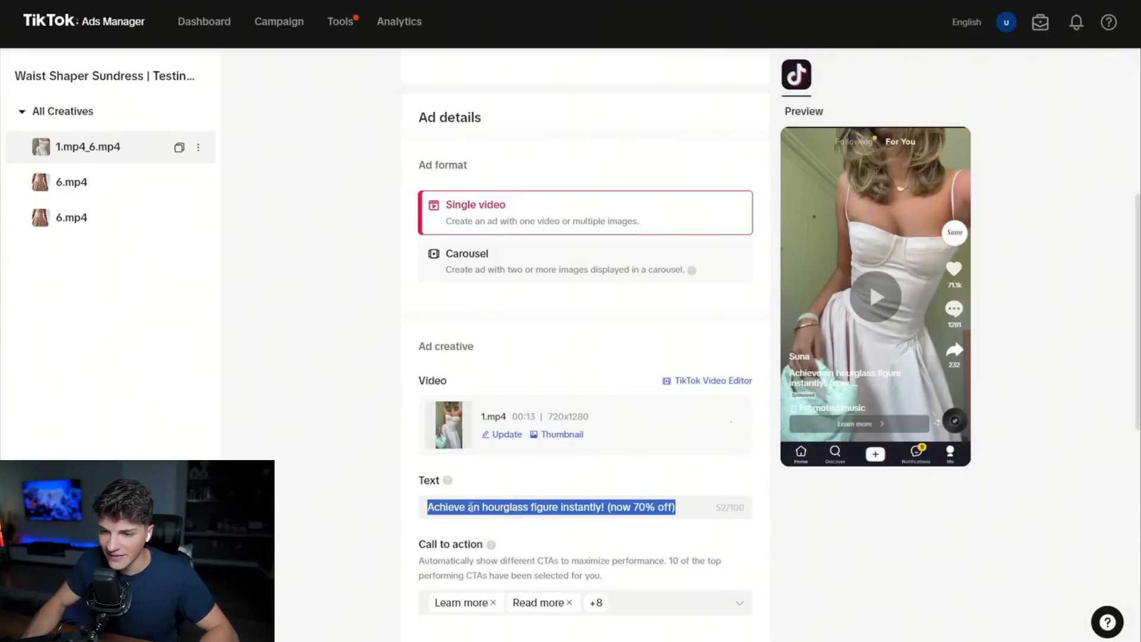
scroll(485, 506, down, 7)
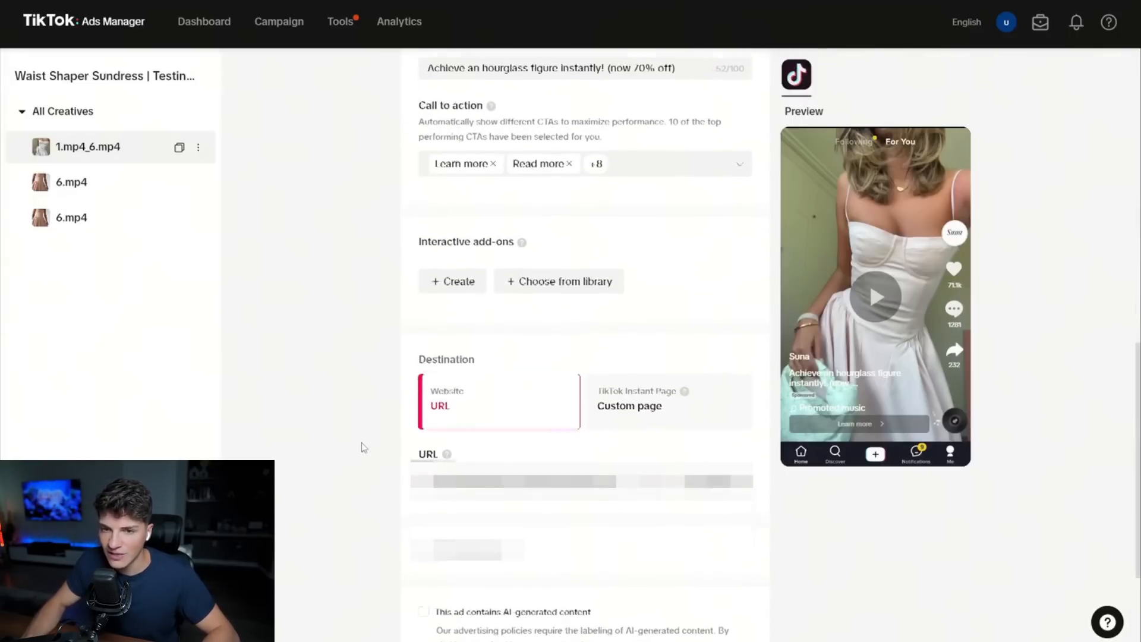
scroll(359, 449, up, 5)
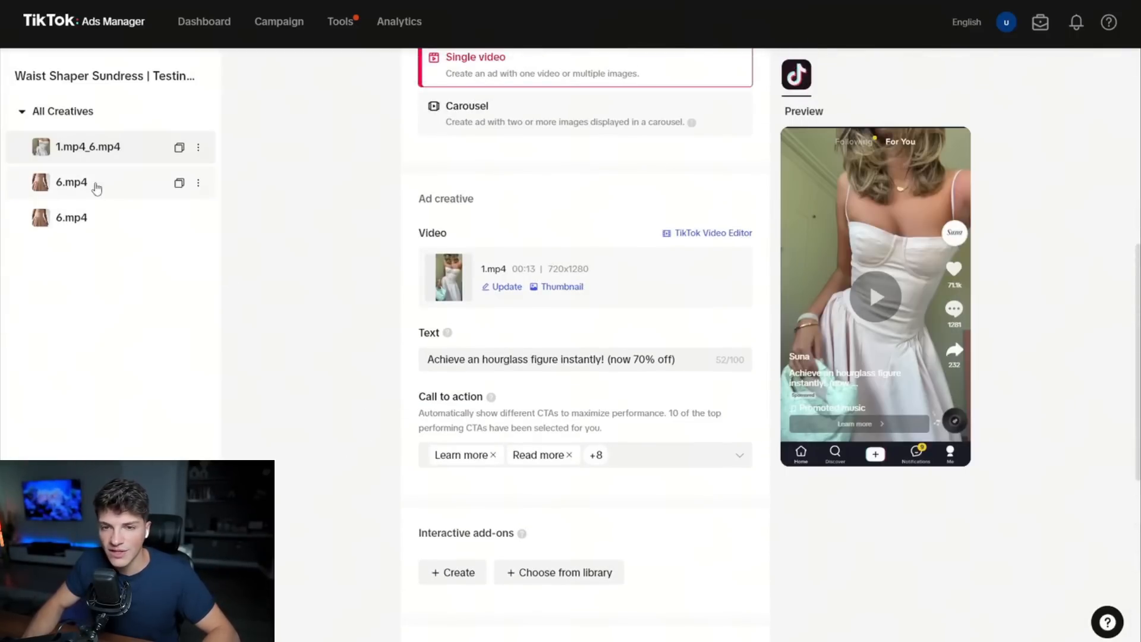
Replace the video in the second 6.mp4 ad copy with 2.mp4 from the video library.
click(94, 188)
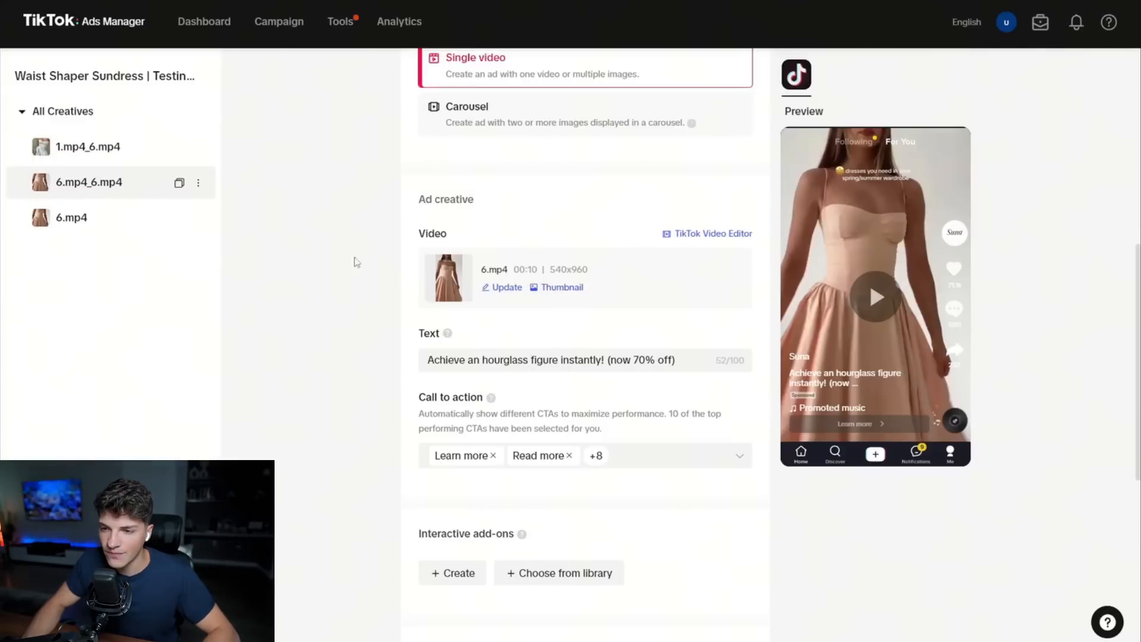
click(507, 287)
click(530, 309)
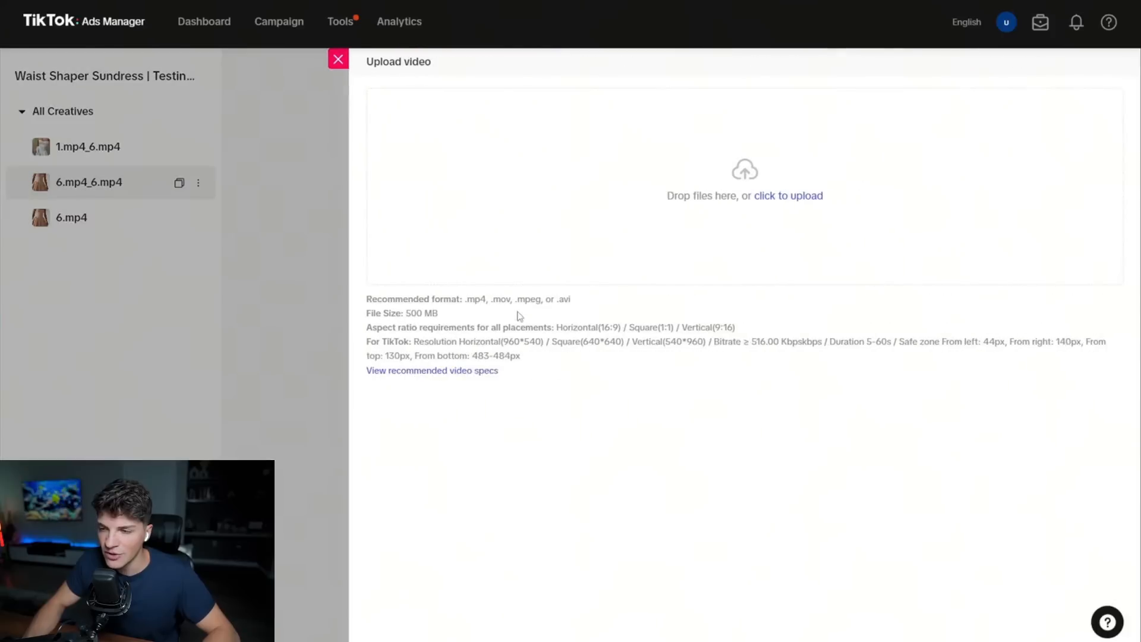
click(337, 64)
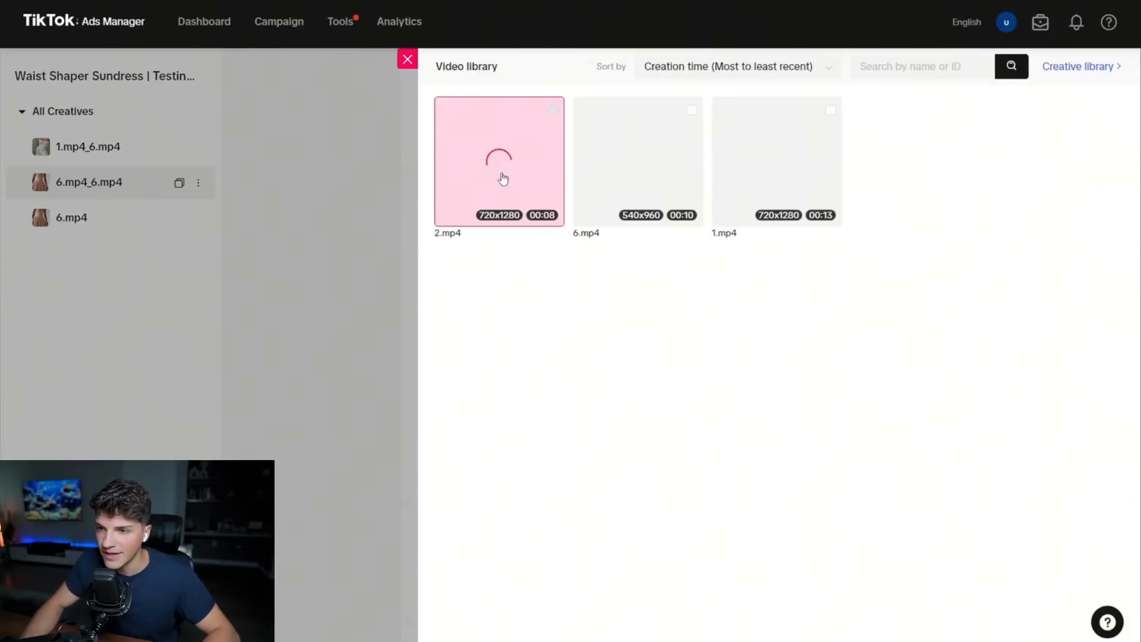
click(502, 177)
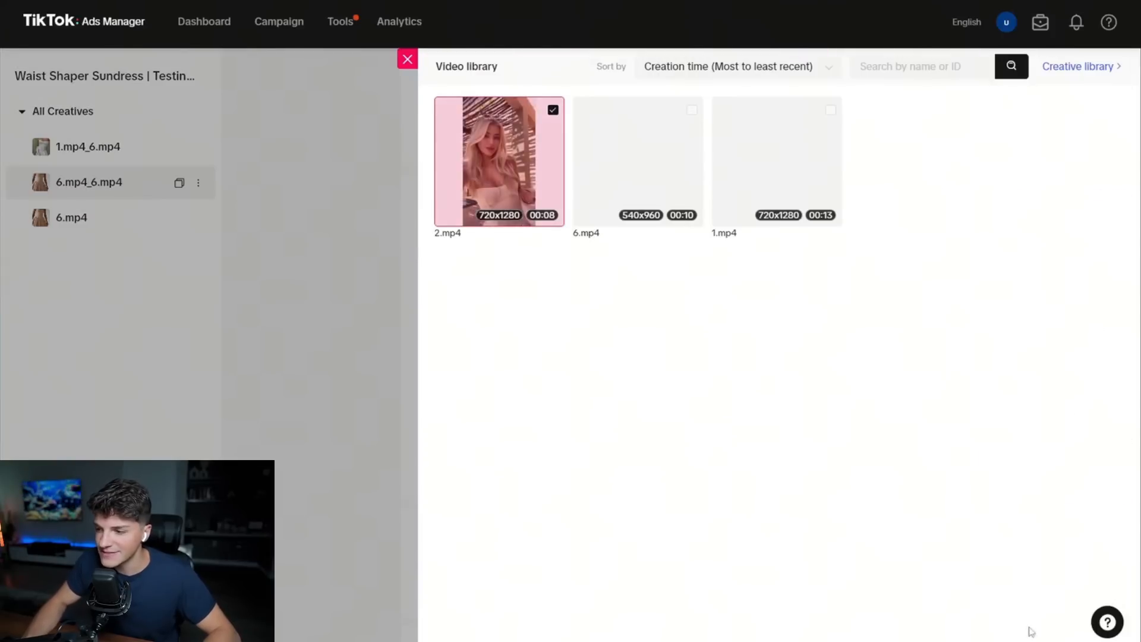
click(940, 637)
Check the 2.mp4_6.mp4 ad's text and destination URL, and publish all the ads.
drag(679, 361, 349, 350)
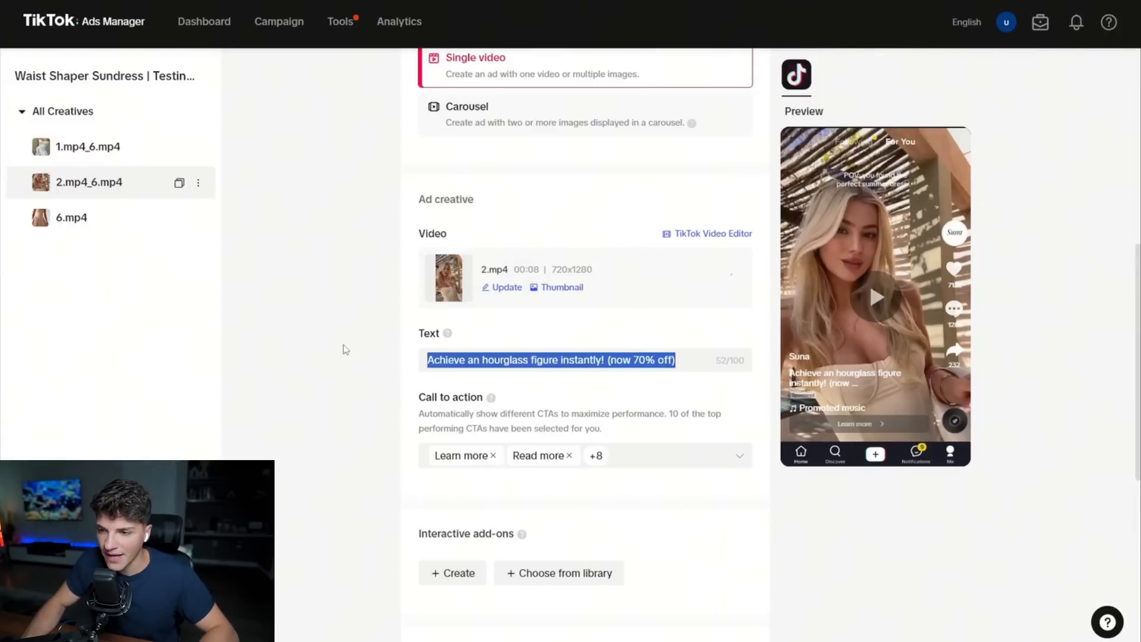
scroll(429, 436, down, 8)
scroll(432, 436, down, 1)
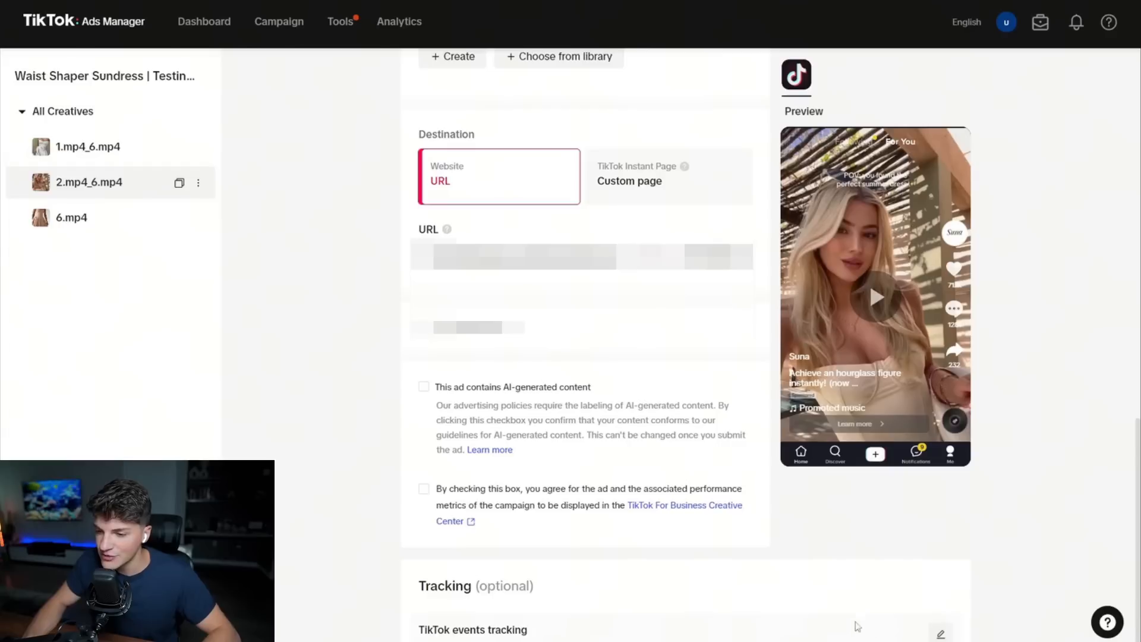
scroll(903, 521, down, 5)
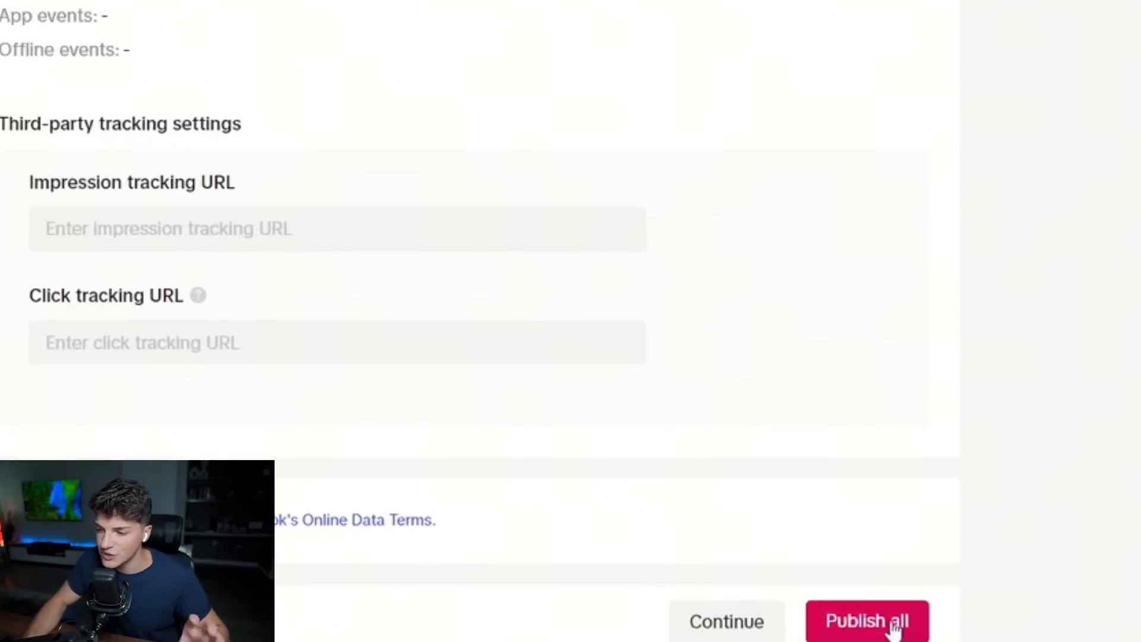
click(893, 627)
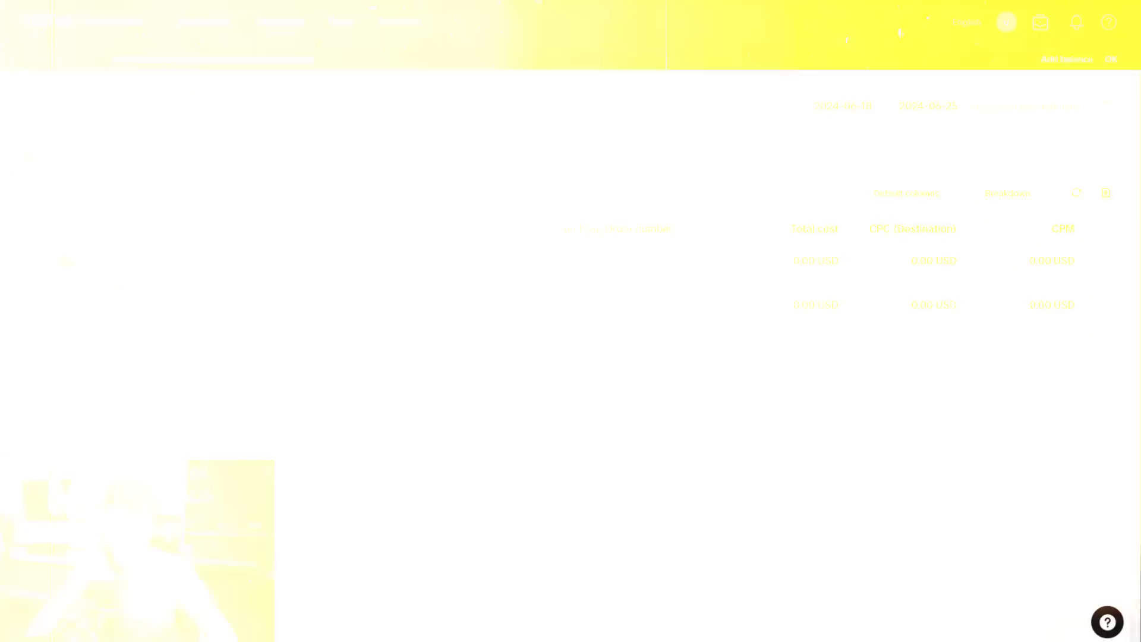
Select the Waist Shaper Sundress campaign and its All Creatives ad group, and open the list of ads inside.
click(29, 261)
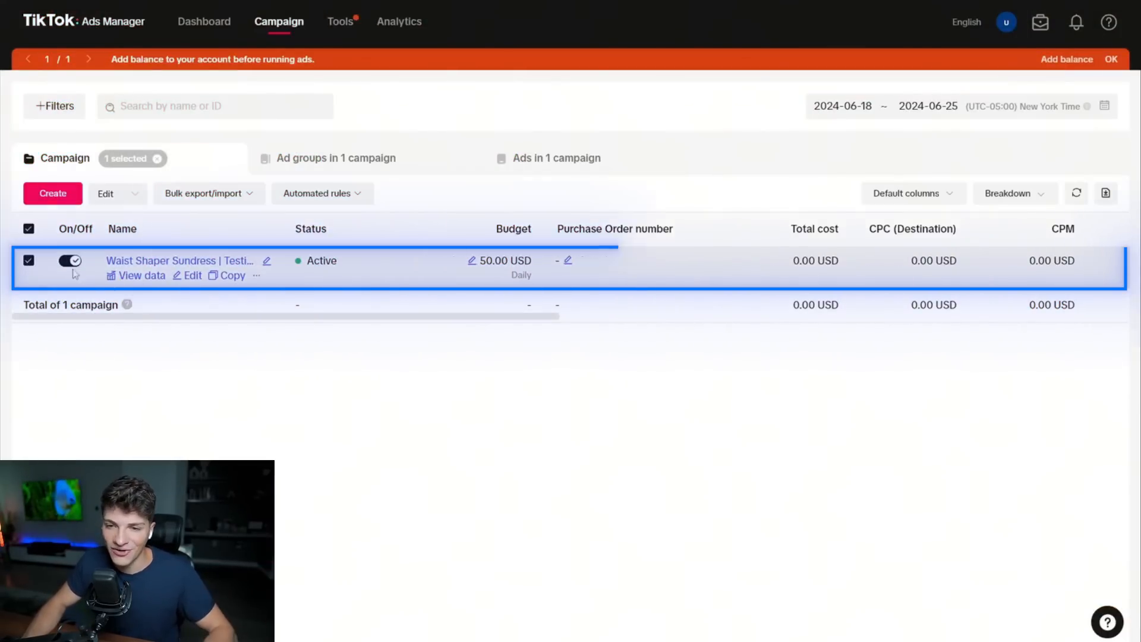
click(472, 262)
click(630, 222)
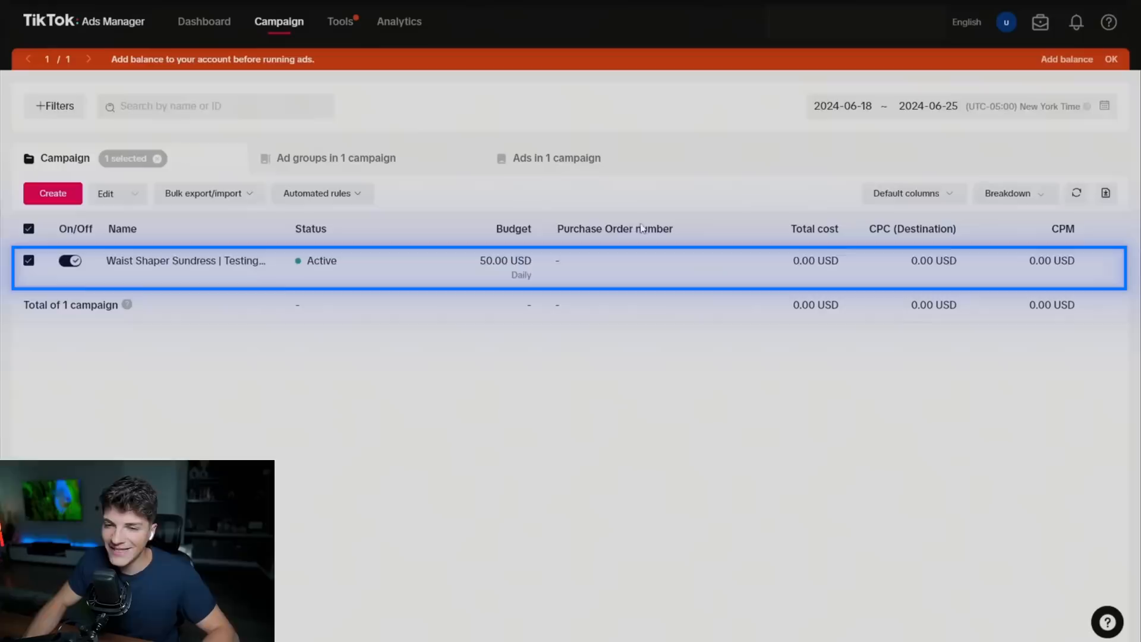
click(156, 263)
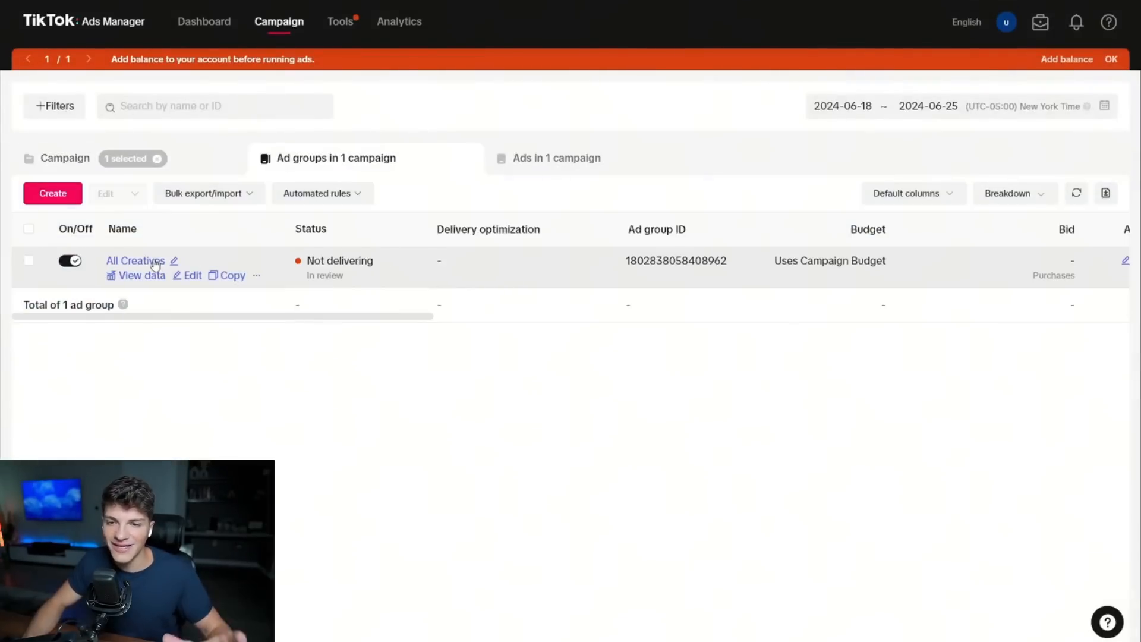
click(28, 261)
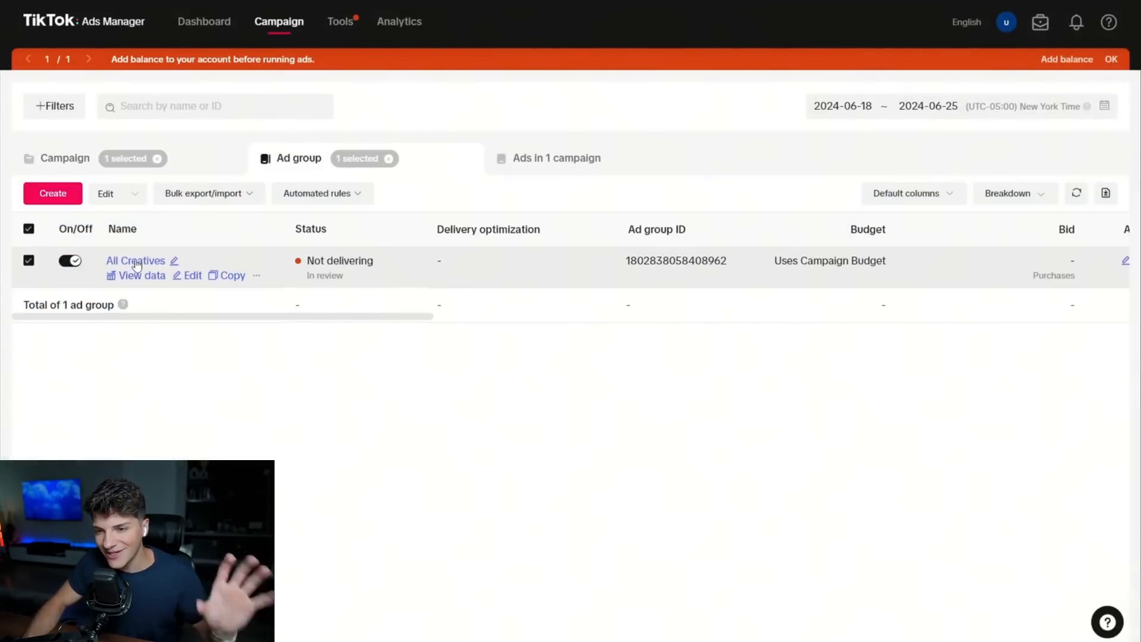
click(137, 262)
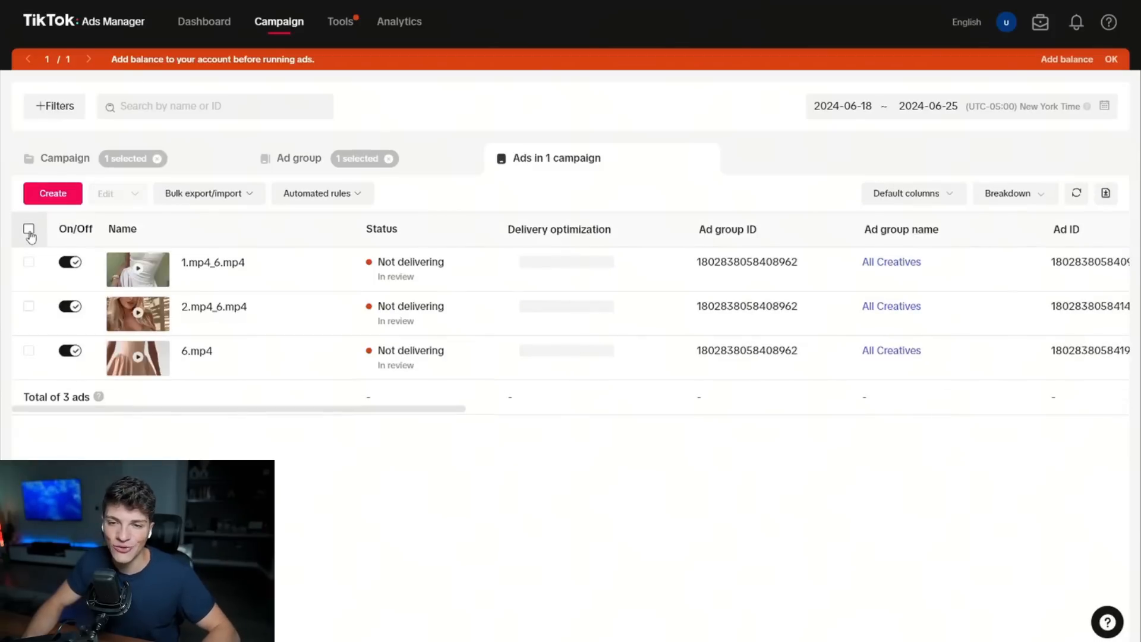
Select all three ads at once, clear the selection, and select 1.mp4_6.mp4, 2.mp4_6.mp4 and 6.mp4 individually.
click(28, 229)
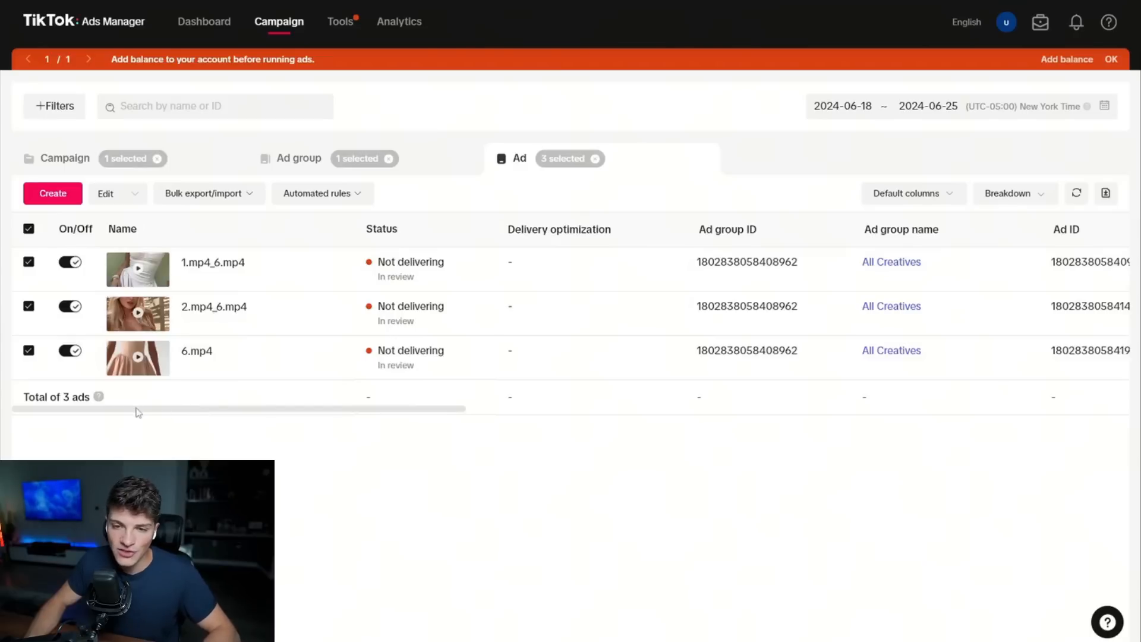
click(28, 230)
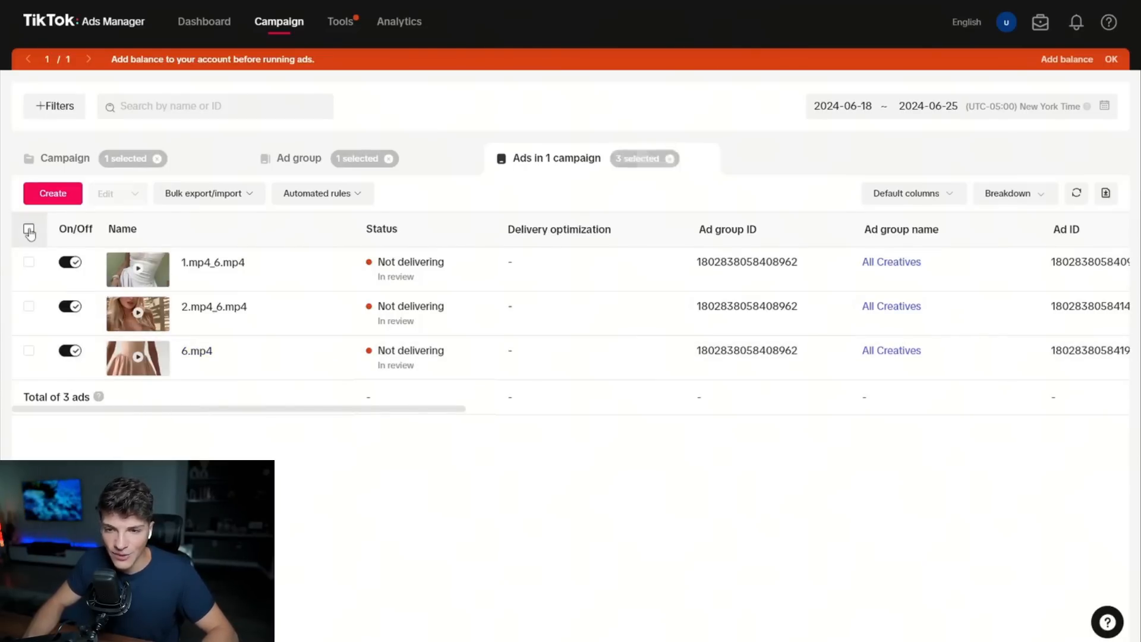
click(29, 262)
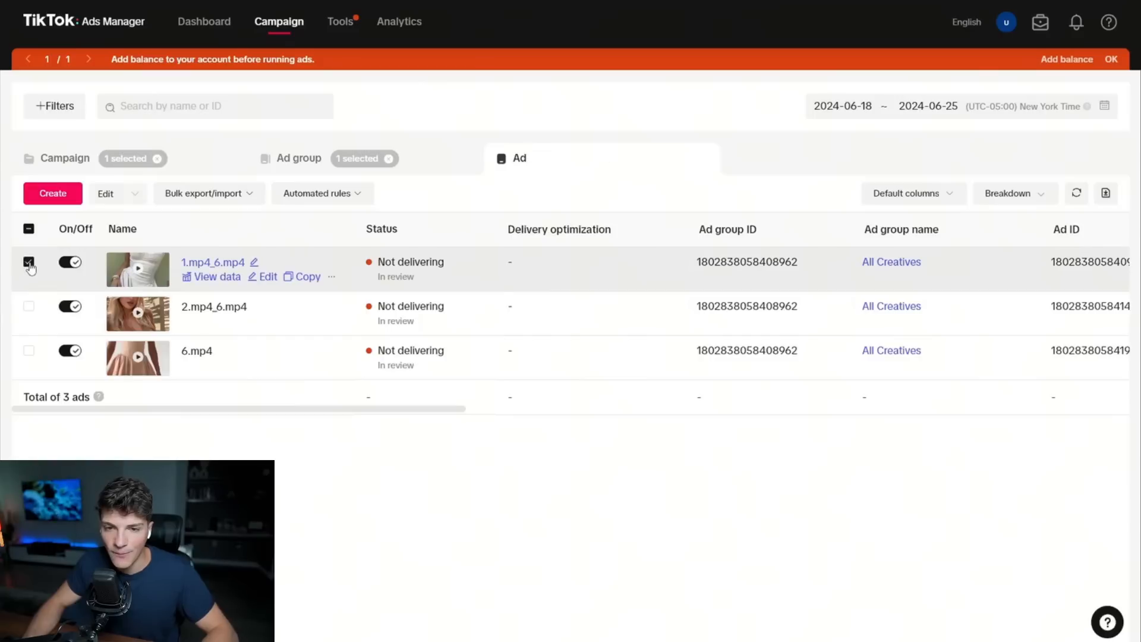
click(29, 306)
click(28, 351)
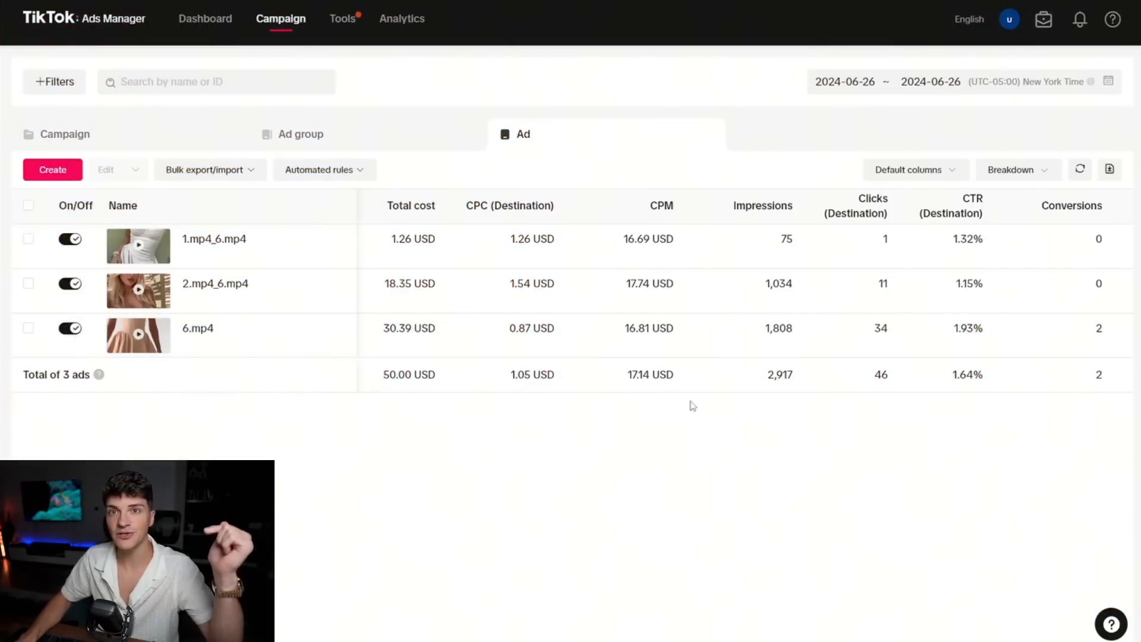
In the ad table's custom columns, remove Ad group ID and put Ad scheduling and Bid first in the column order.
click(908, 172)
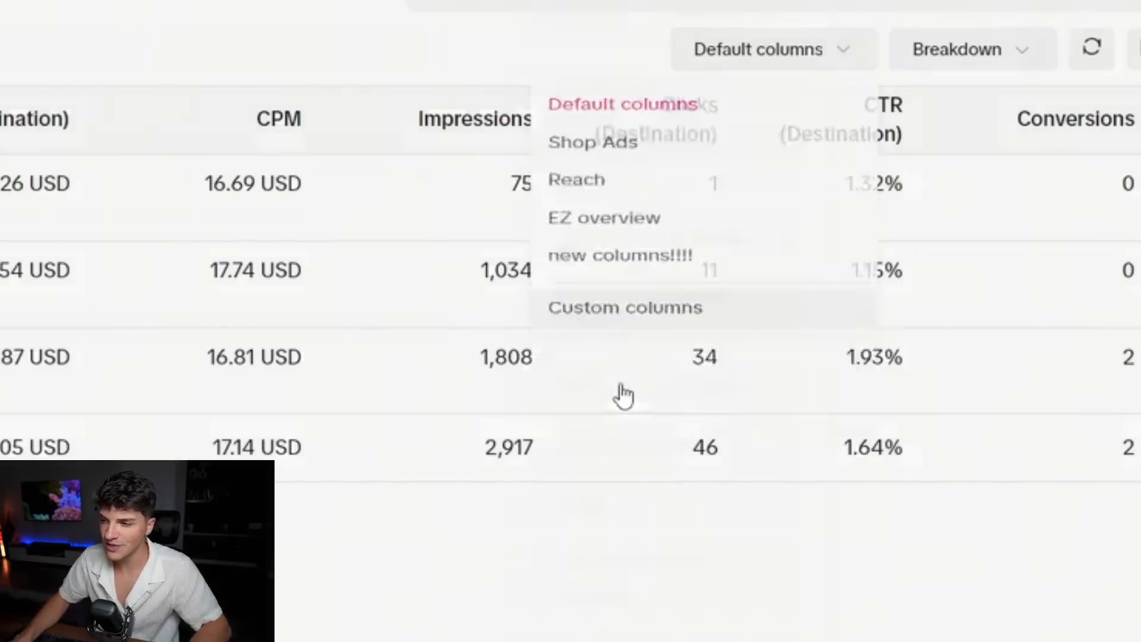
click(625, 307)
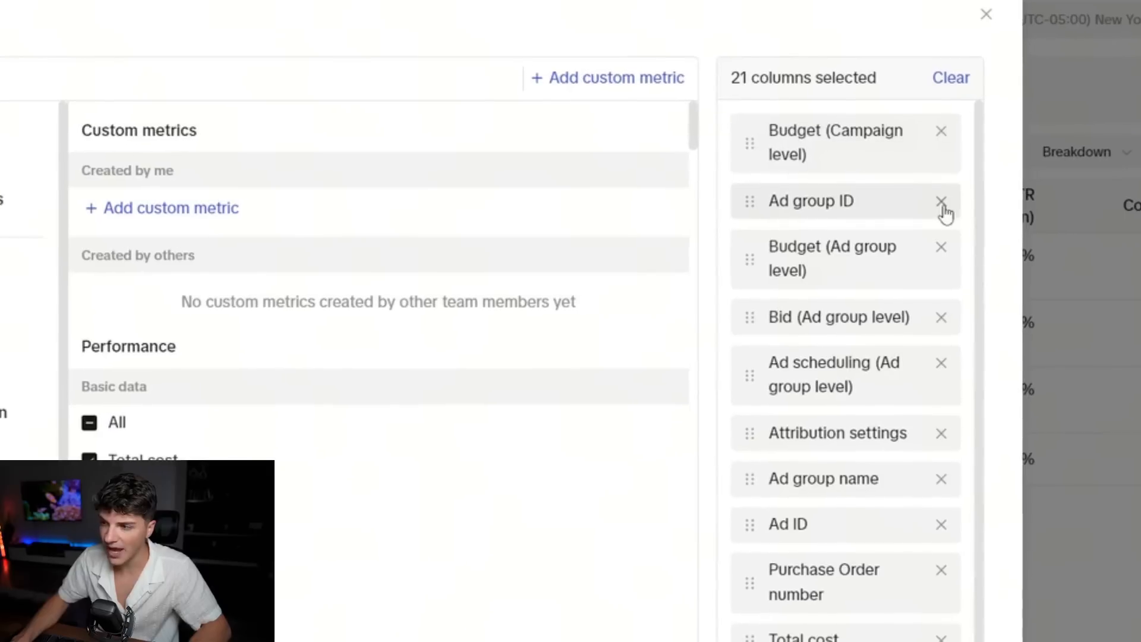
click(941, 202)
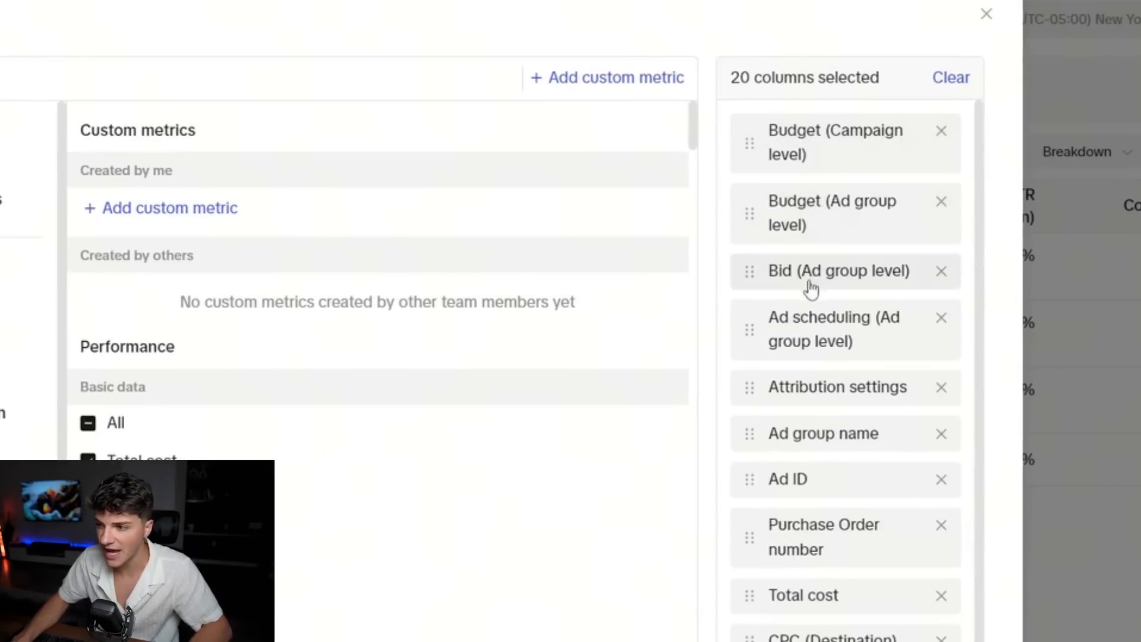
drag(808, 276, 795, 152)
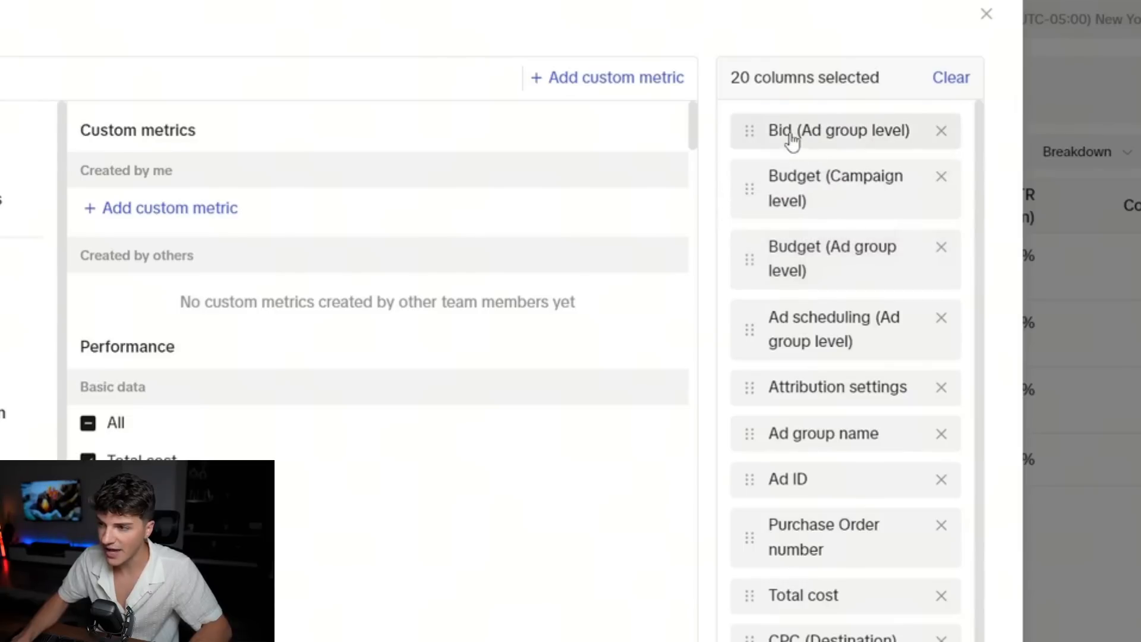
drag(807, 341, 797, 145)
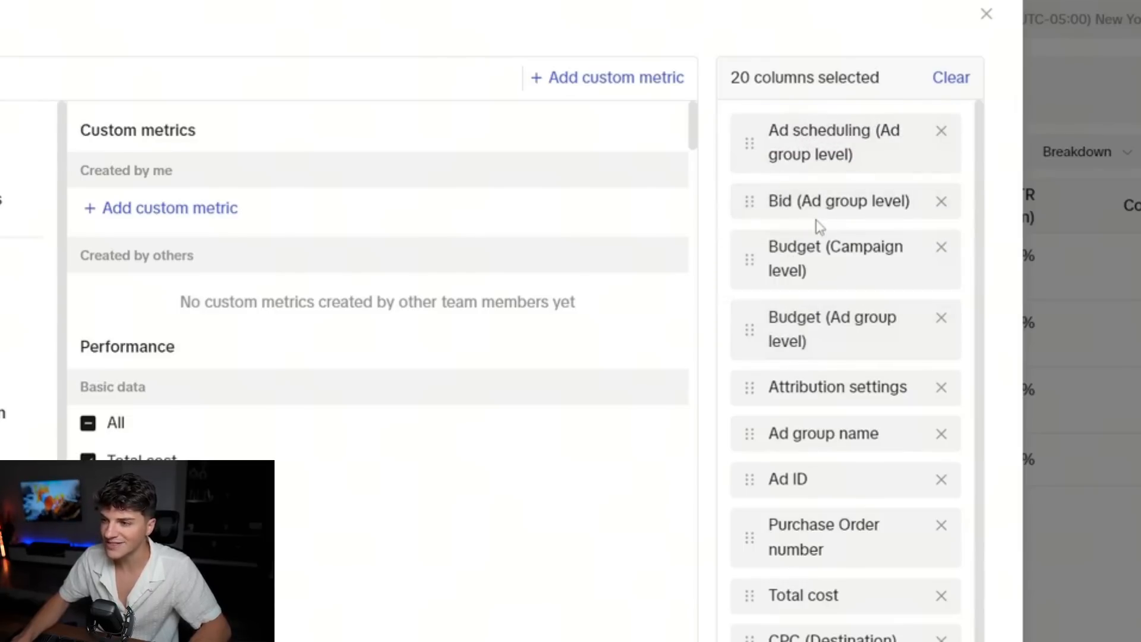
Remove the Attribution settings, Ad group name, Ad ID and Purchase Order number columns from the selected columns.
click(941, 389)
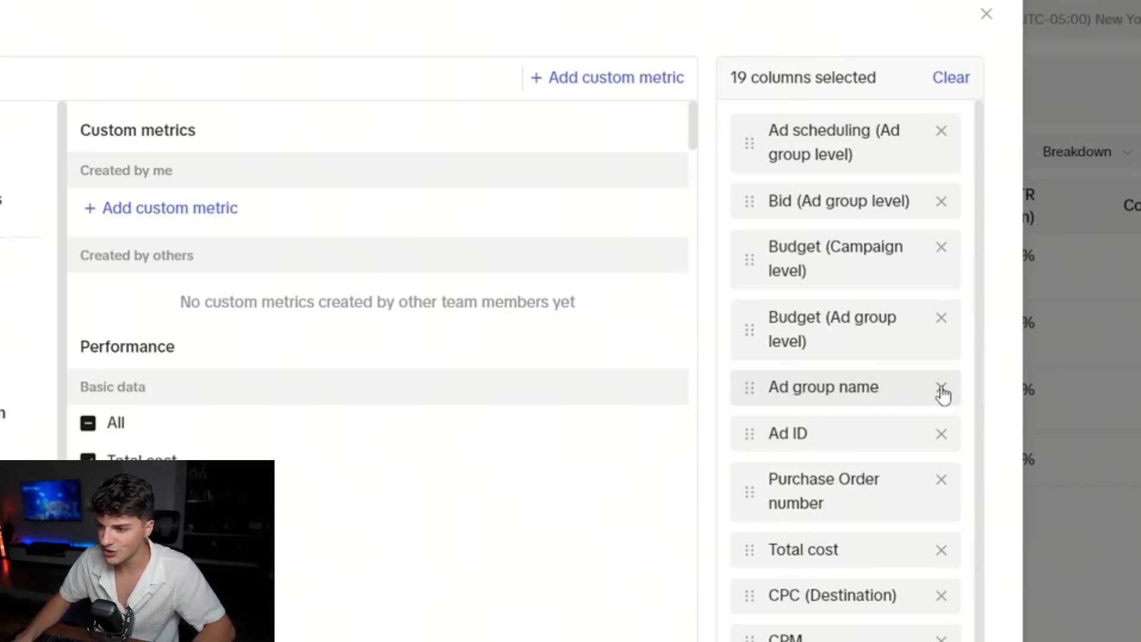
click(941, 390)
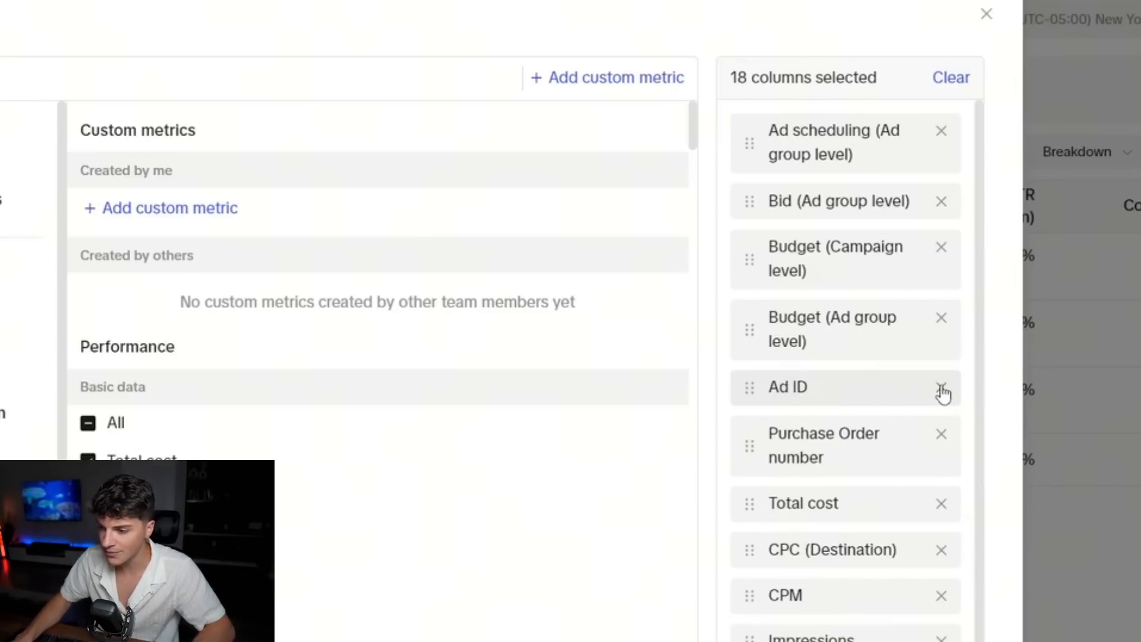
click(942, 390)
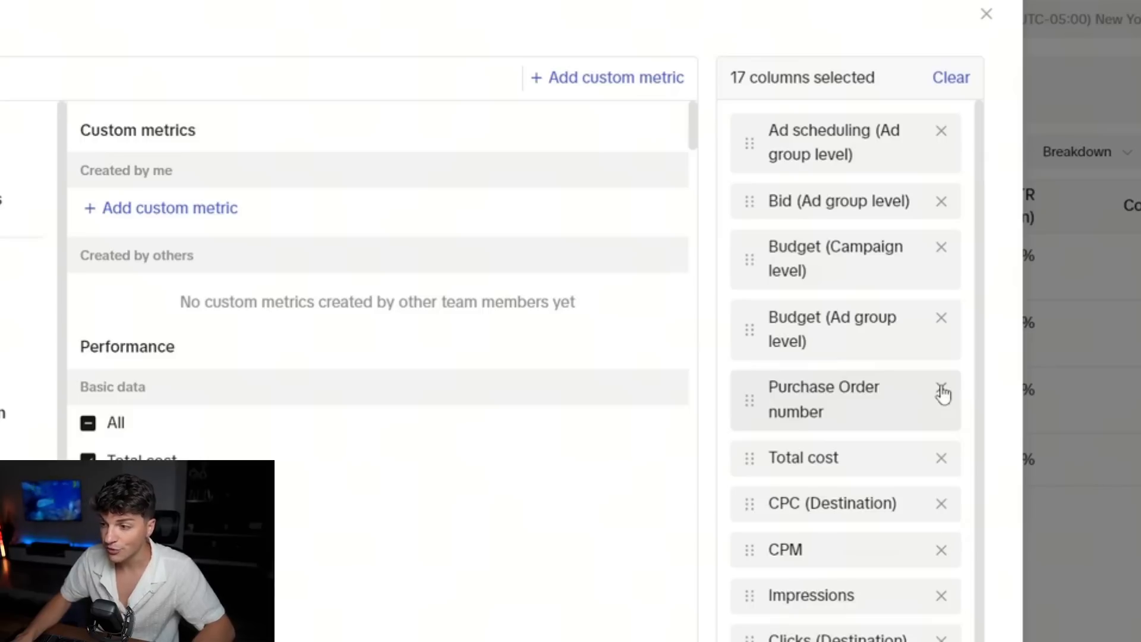
click(941, 389)
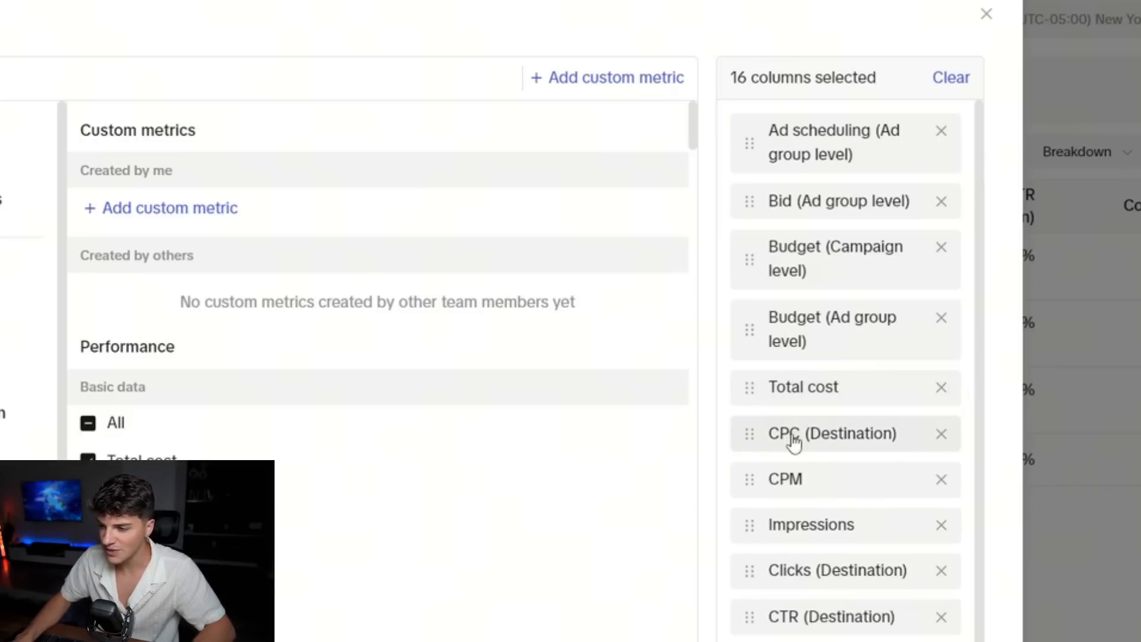
Reorder the selected columns so CPM precedes CPC (Destination), and remove Impressions and Clicks (Destination).
drag(790, 486, 794, 458)
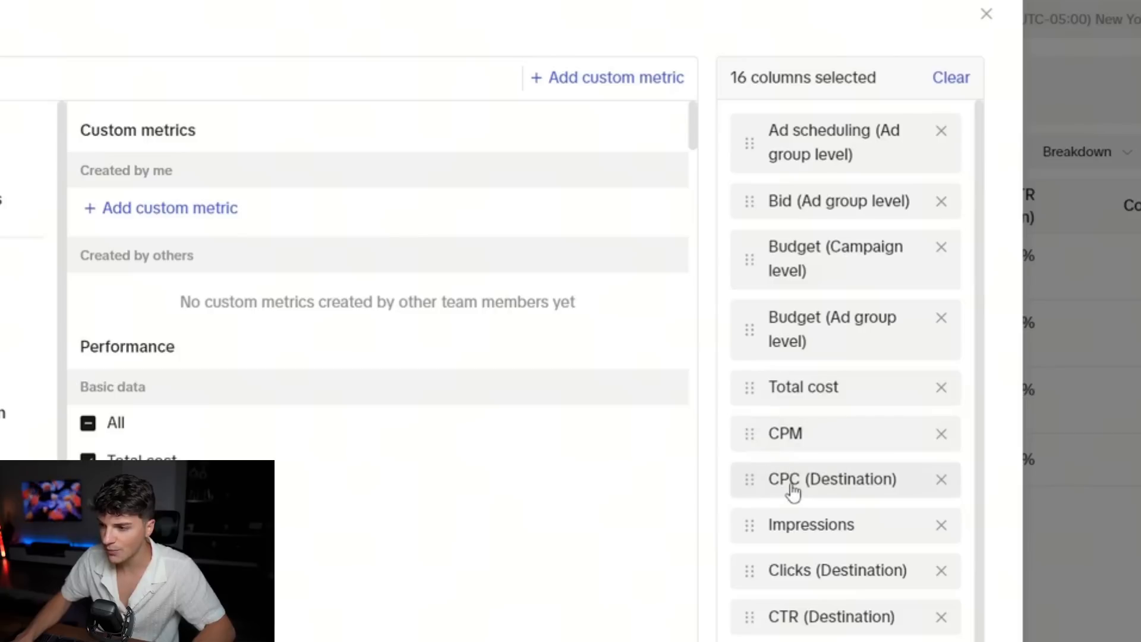
scroll(792, 488, down, 1)
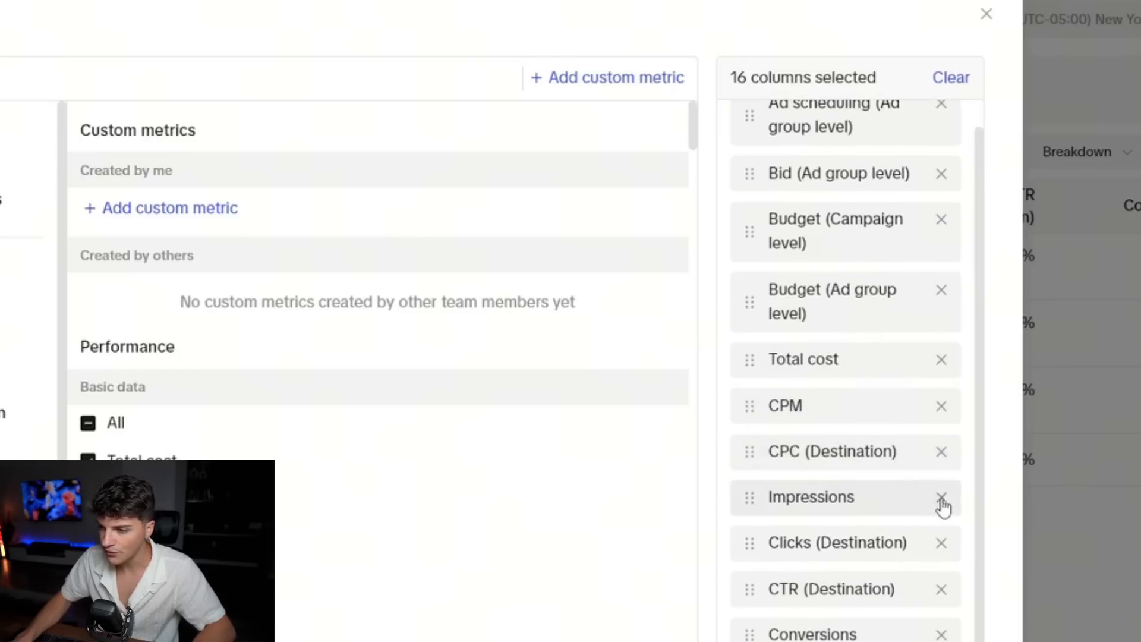
click(942, 498)
click(951, 527)
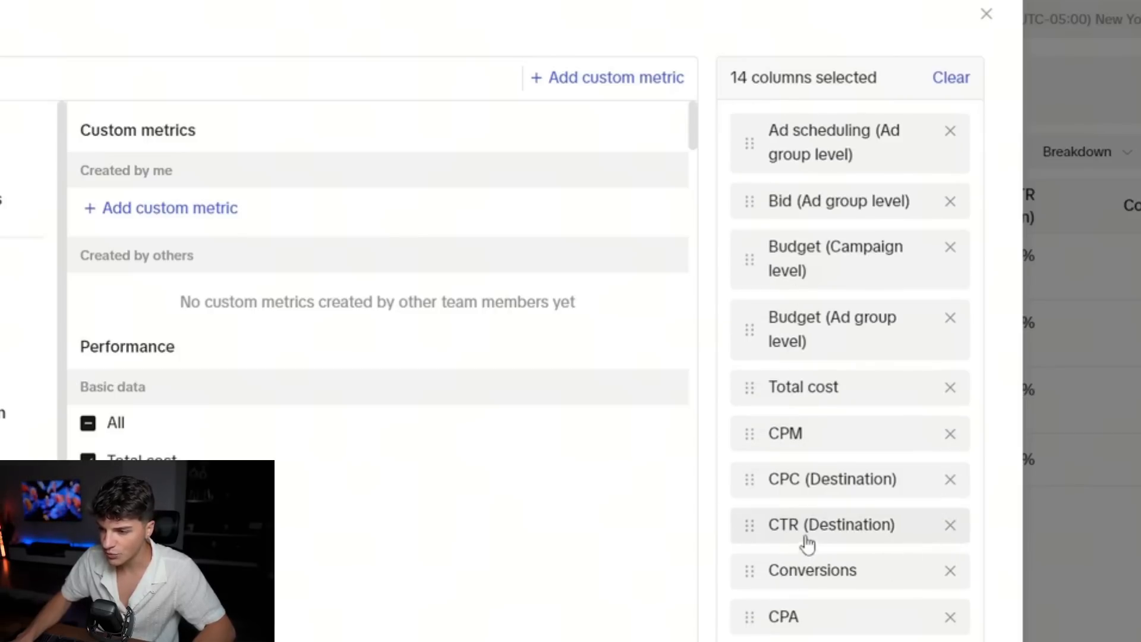
Remove every selected column after CTR (Destination), from Conversions and CPA through Result rate.
click(950, 572)
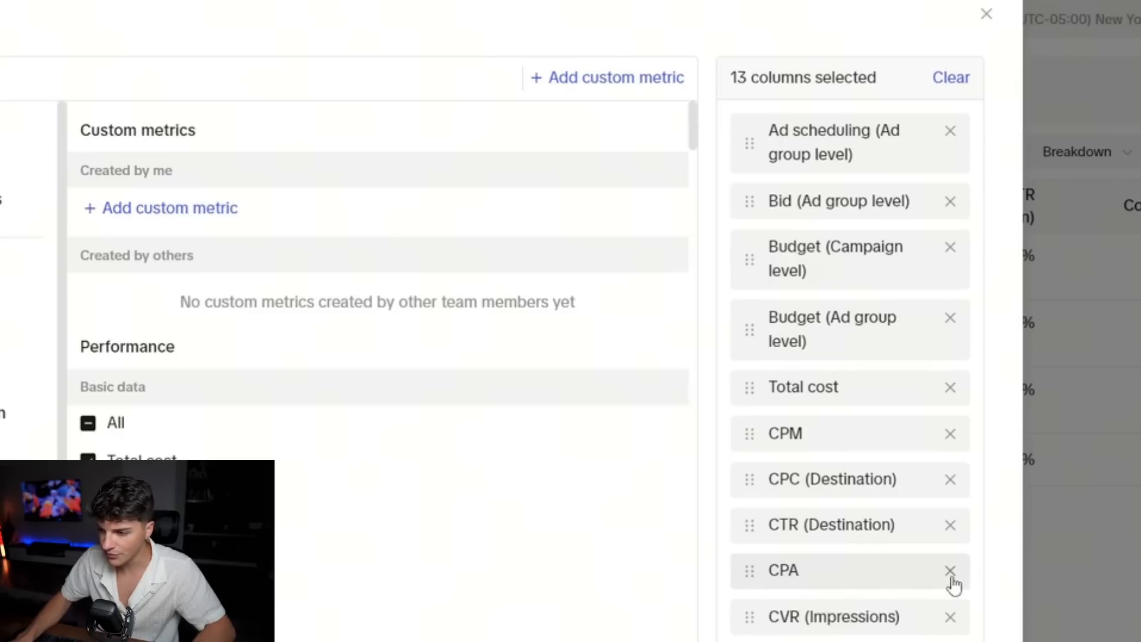
click(951, 572)
click(951, 572)
click(950, 572)
click(951, 572)
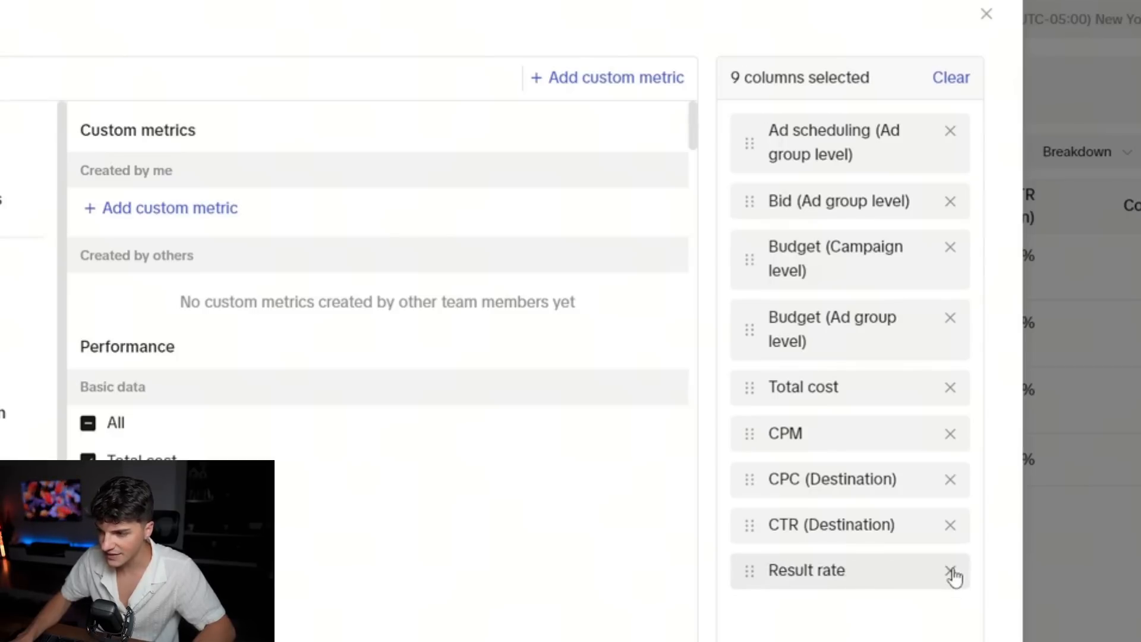
click(951, 572)
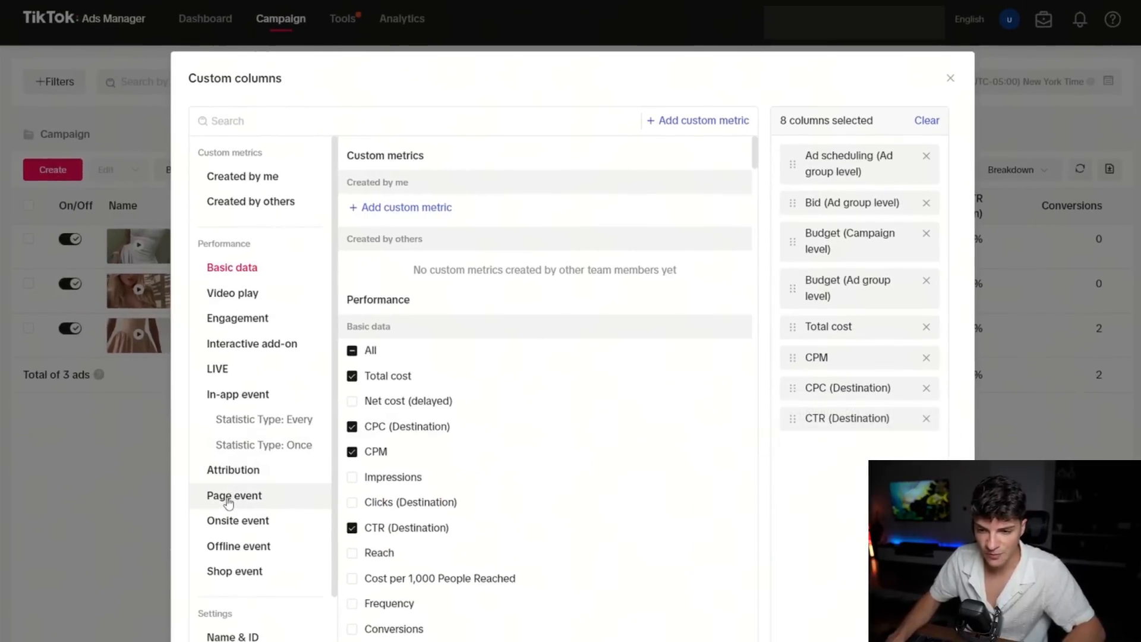
Add the total Add-to-cart metric from the page event metrics to the custom columns.
click(237, 504)
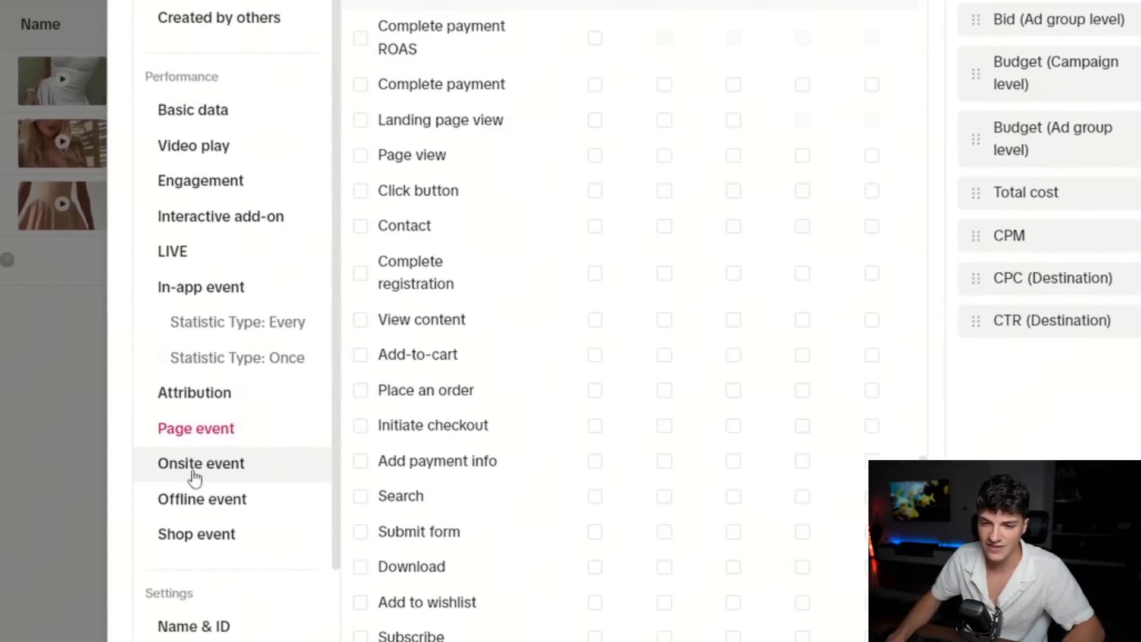
click(193, 474)
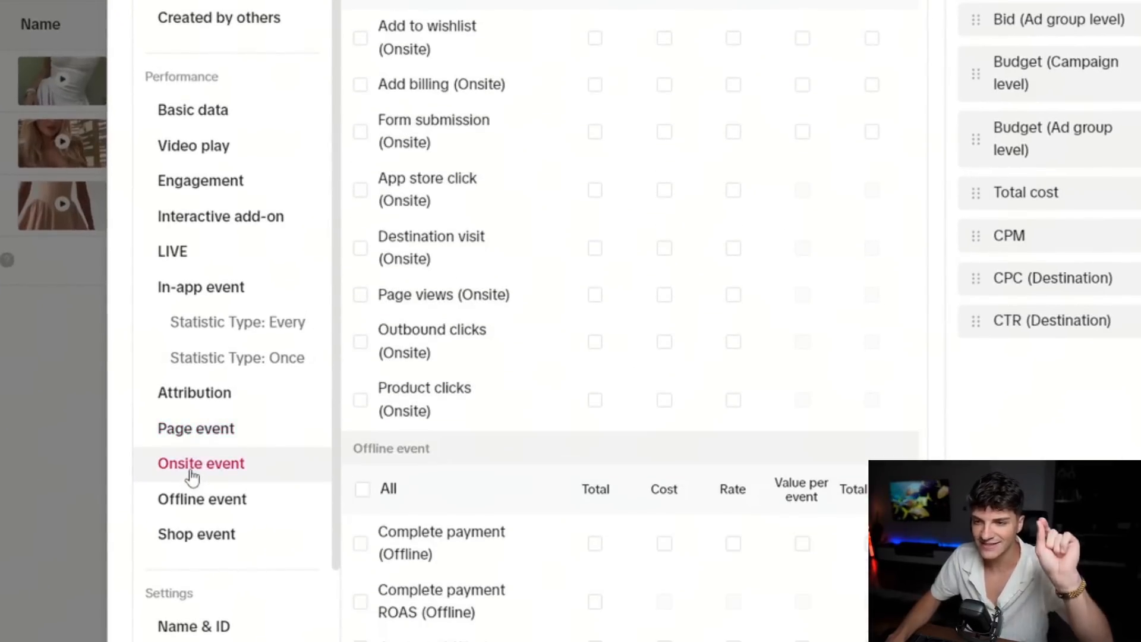
click(197, 432)
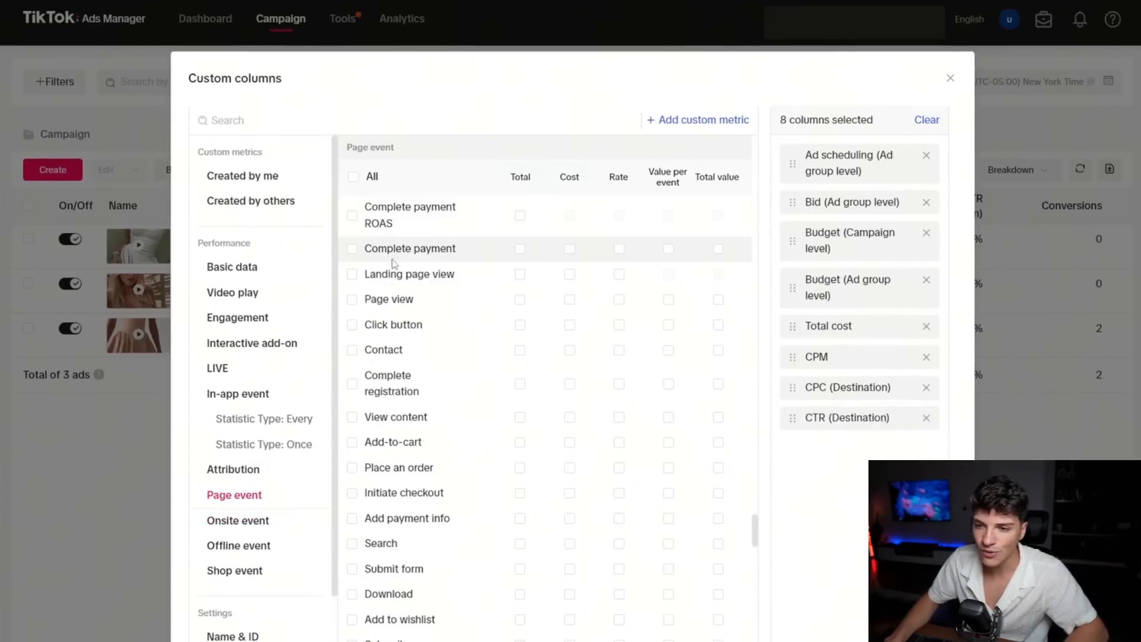
click(520, 443)
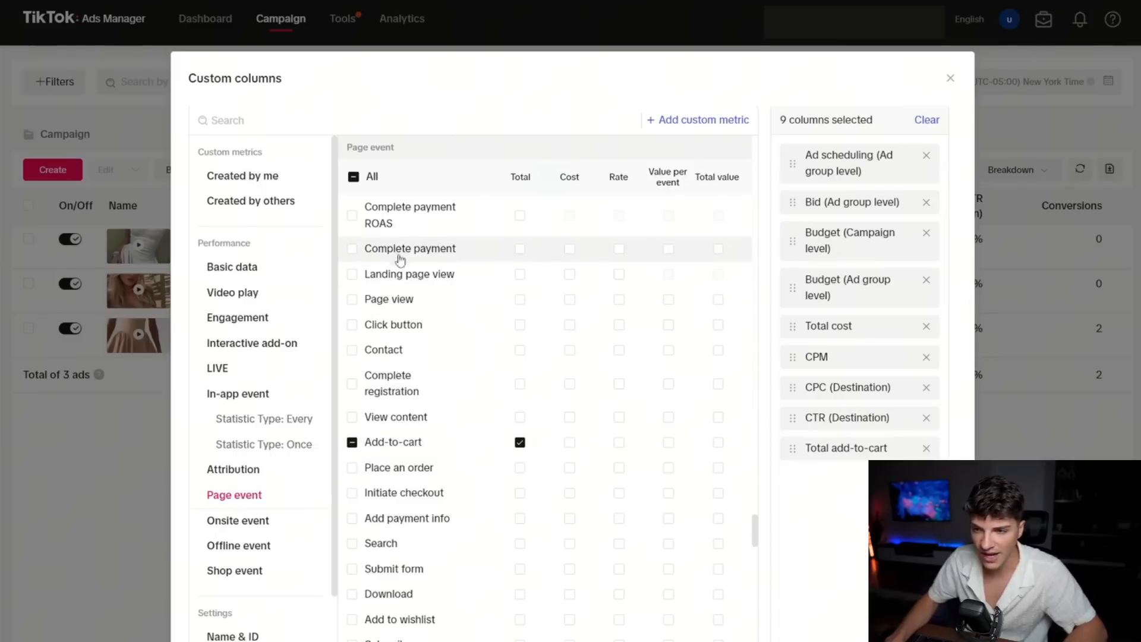
Add total Complete payment, cost per Complete payment and Complete payment ROAS to the custom columns.
click(520, 250)
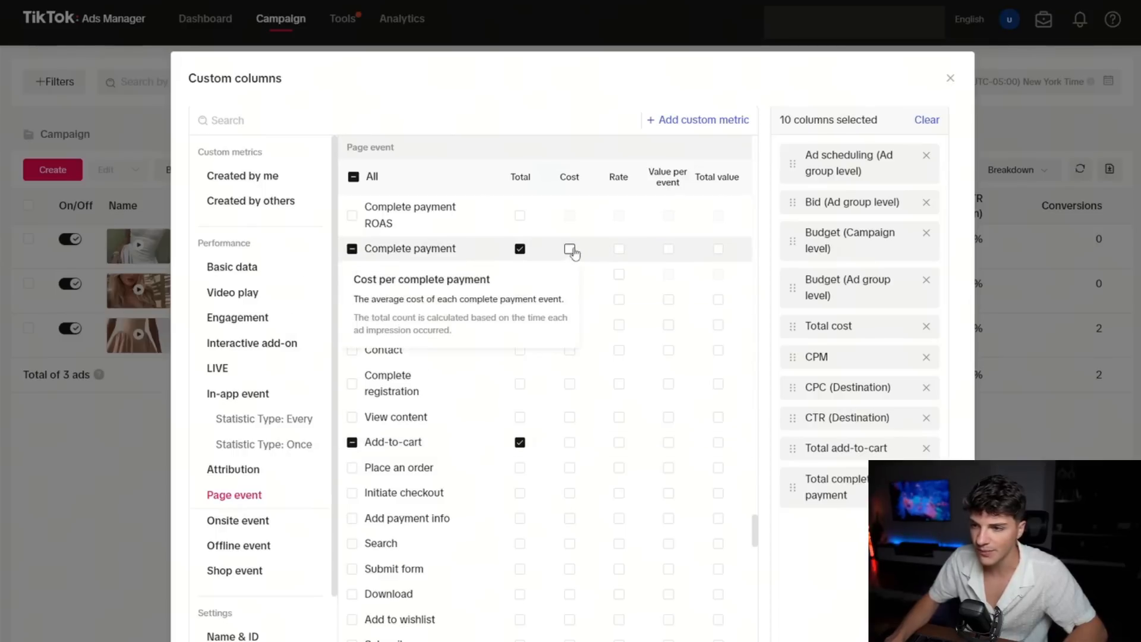
click(570, 250)
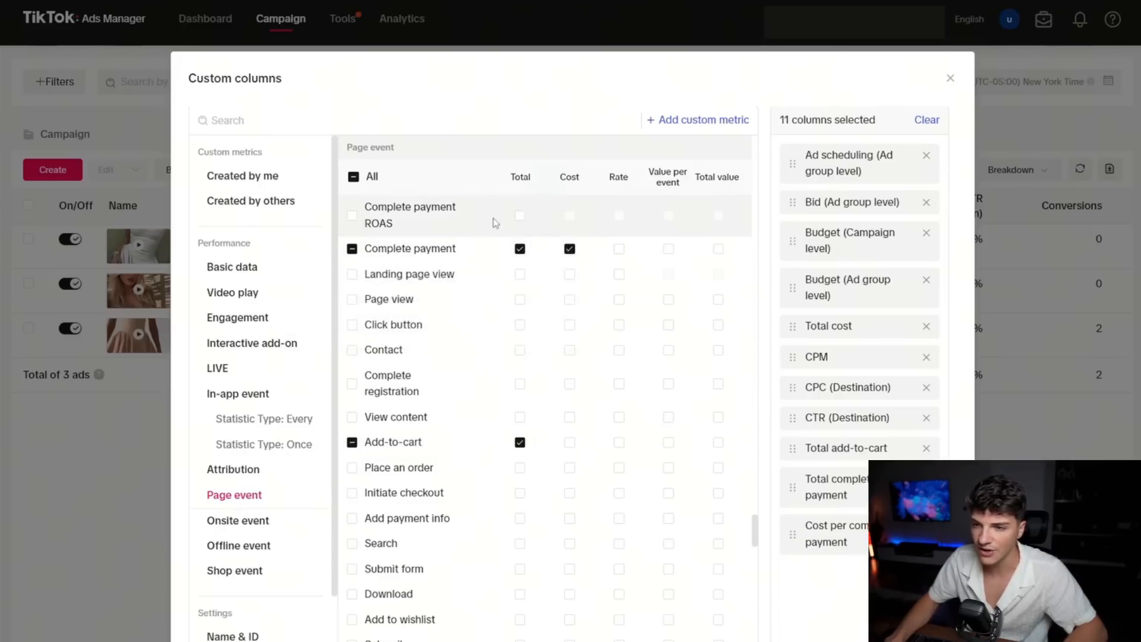
click(520, 216)
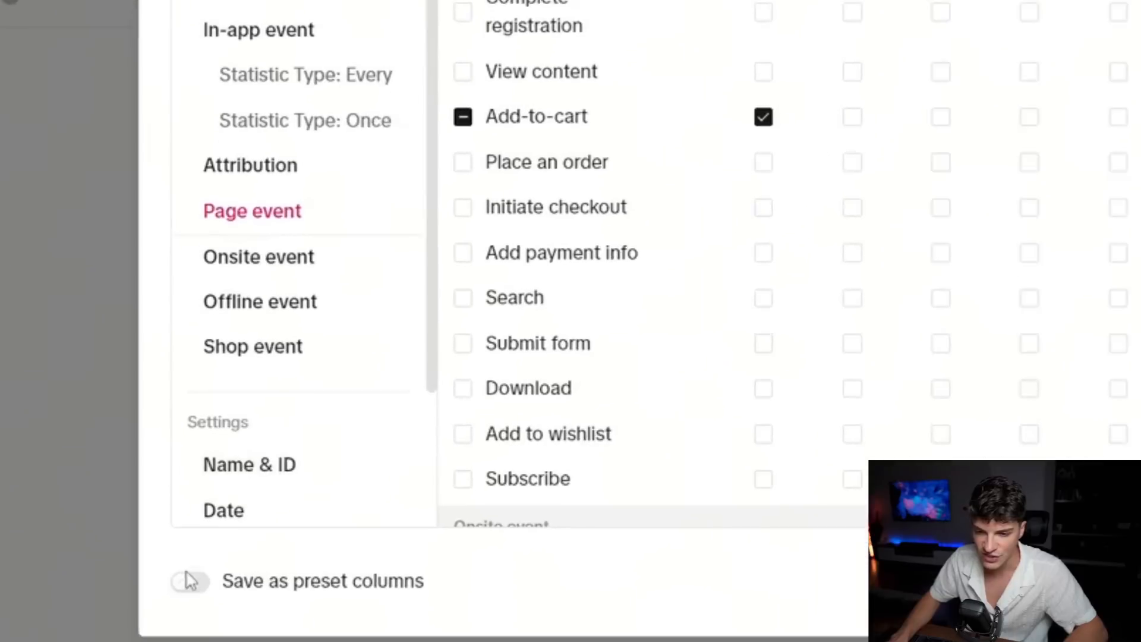
Save the selected columns as a preset named "EZ overview" and apply it to the ads table.
click(189, 580)
click(595, 560)
text(EZ OVERVIEW)
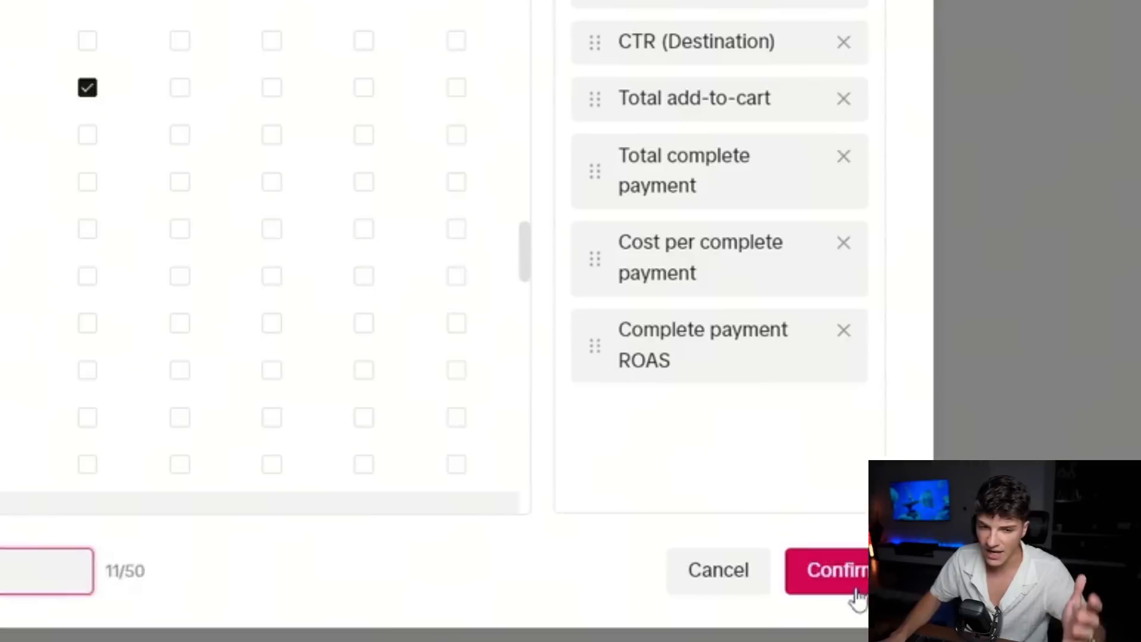
click(856, 594)
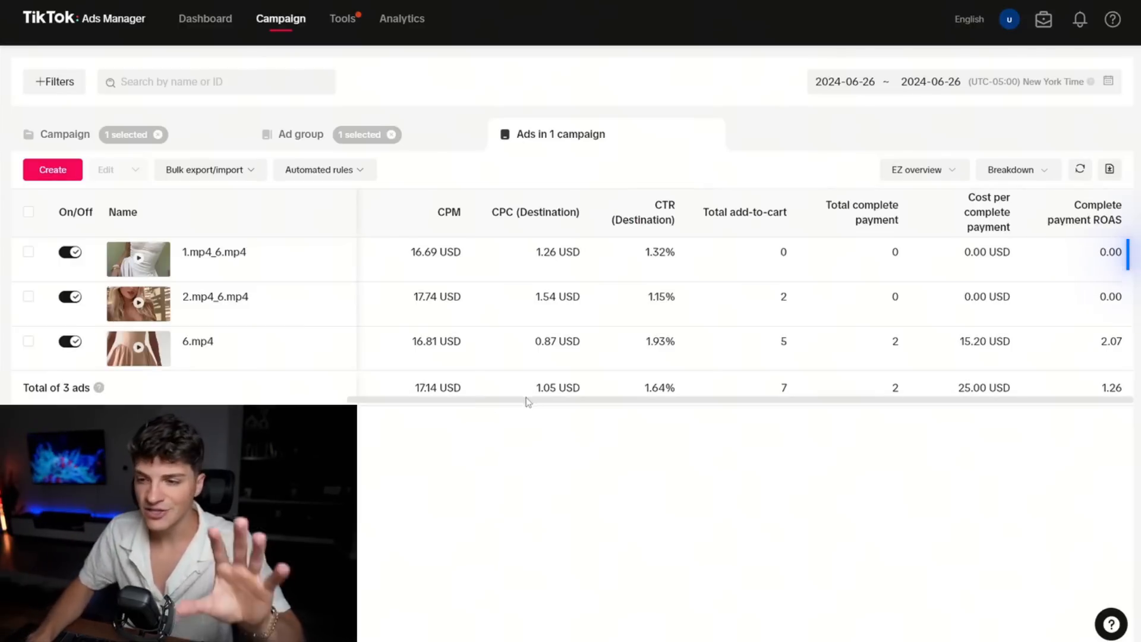
Compare the total cost spent on each of the three ads in the campaign.
drag(529, 403, 469, 402)
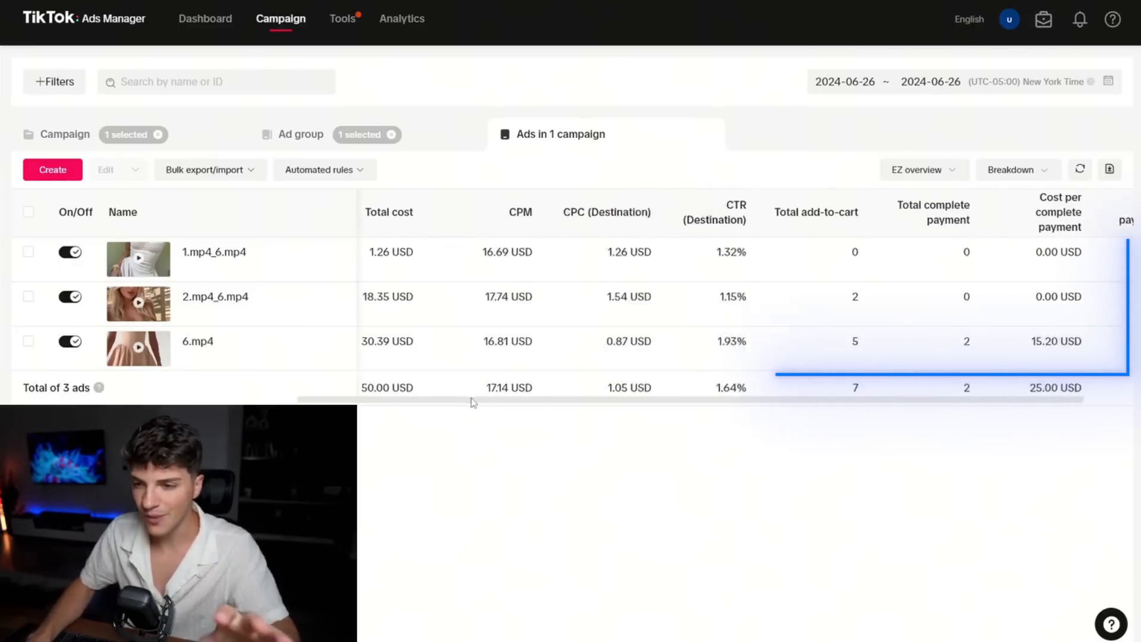
click(29, 212)
click(29, 212)
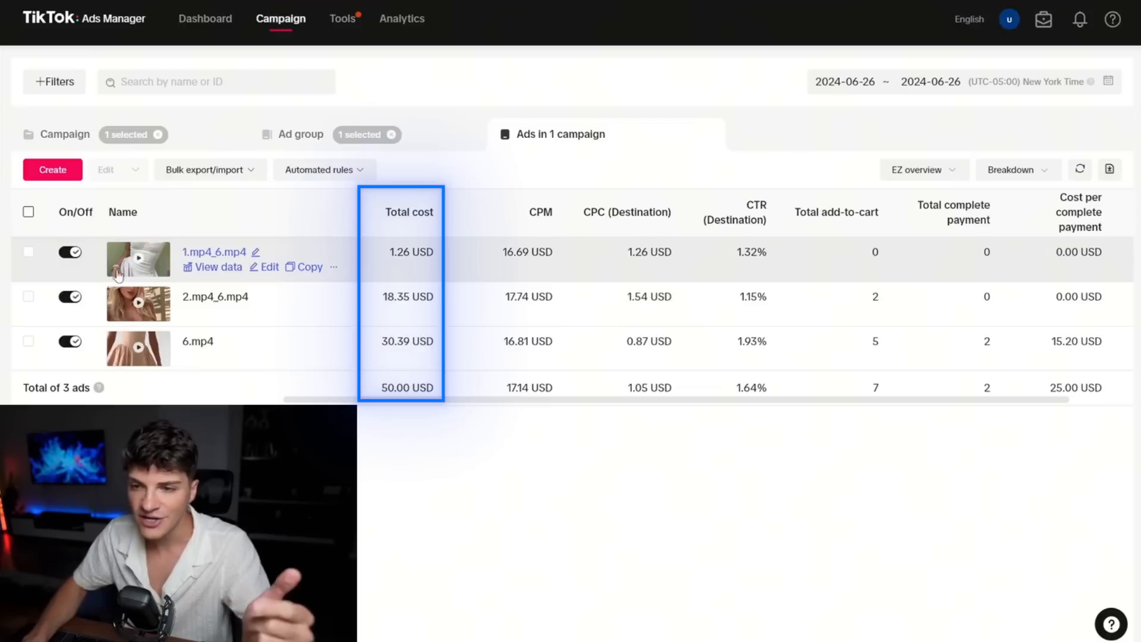
click(29, 252)
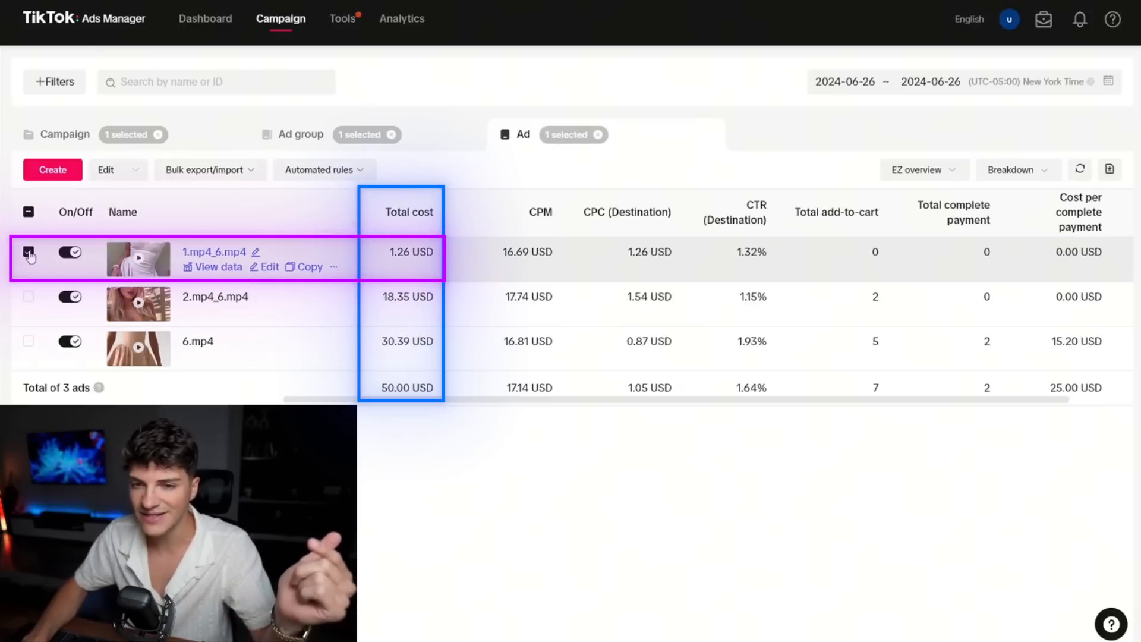
click(29, 252)
click(29, 296)
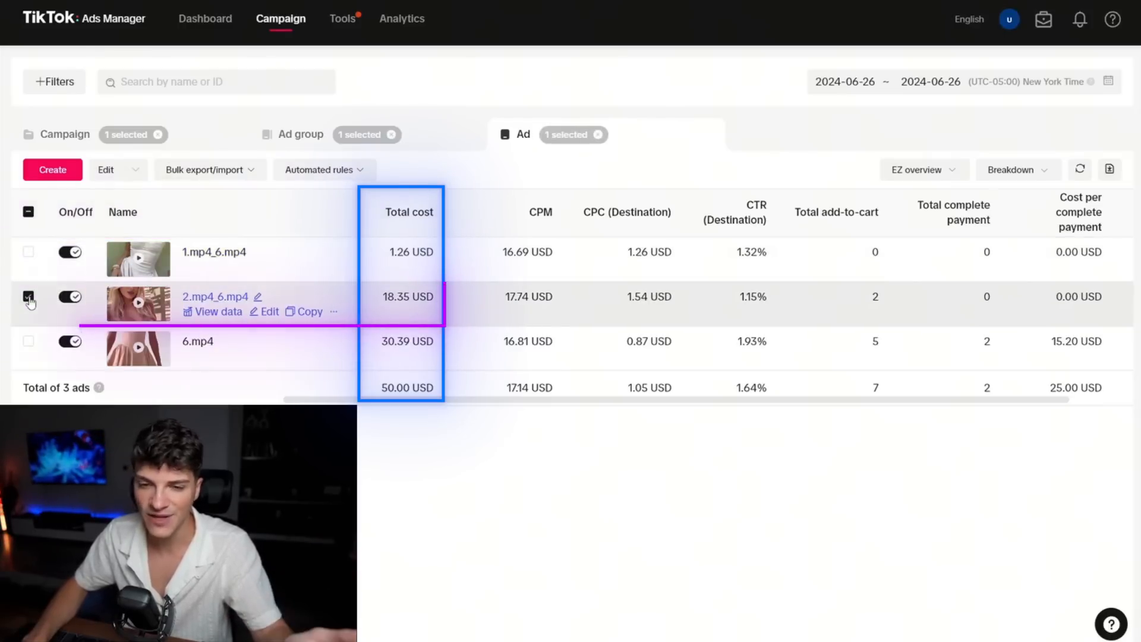
click(28, 296)
click(28, 341)
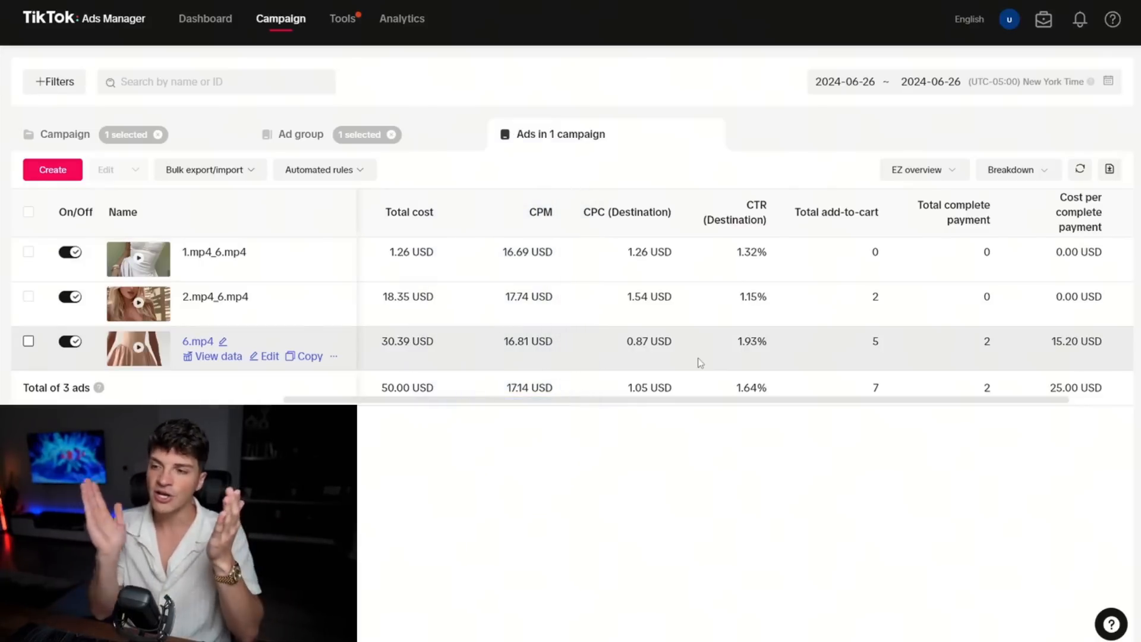
Compare the CPC (Destination) and CTR (Destination) values across the three ads.
triple_click(649, 341)
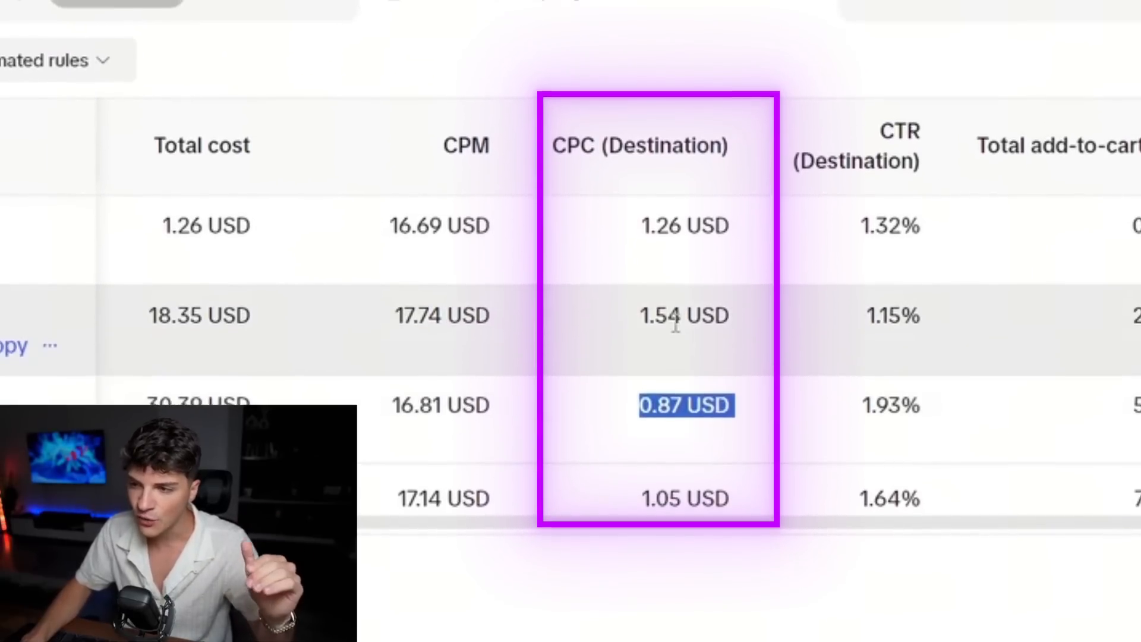
double_click(671, 287)
click(660, 200)
double_click(659, 230)
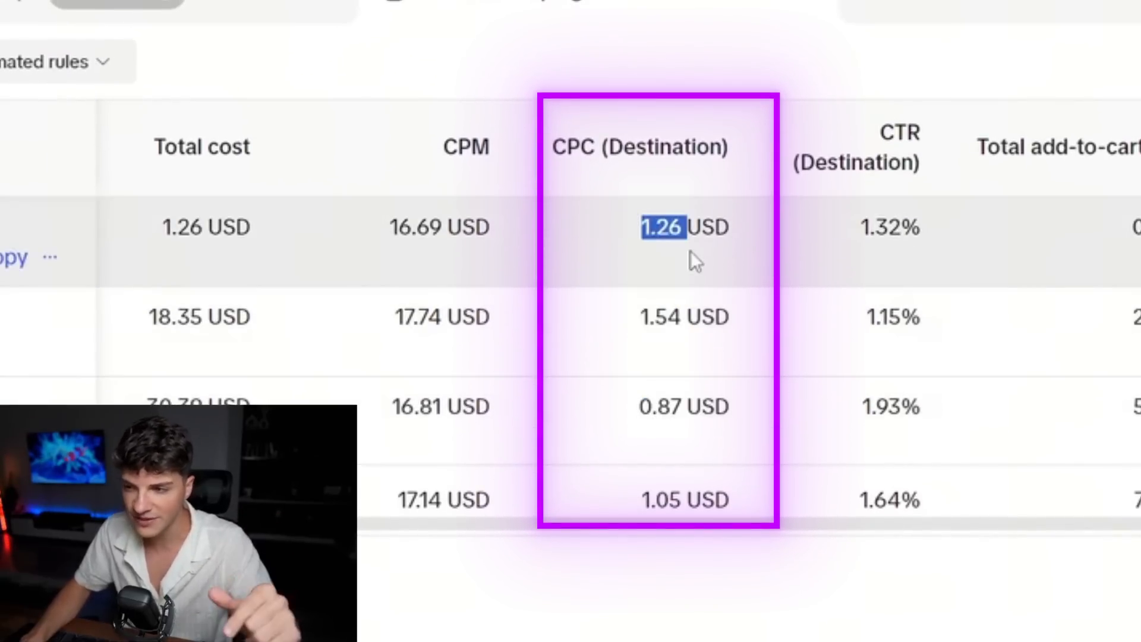
click(691, 252)
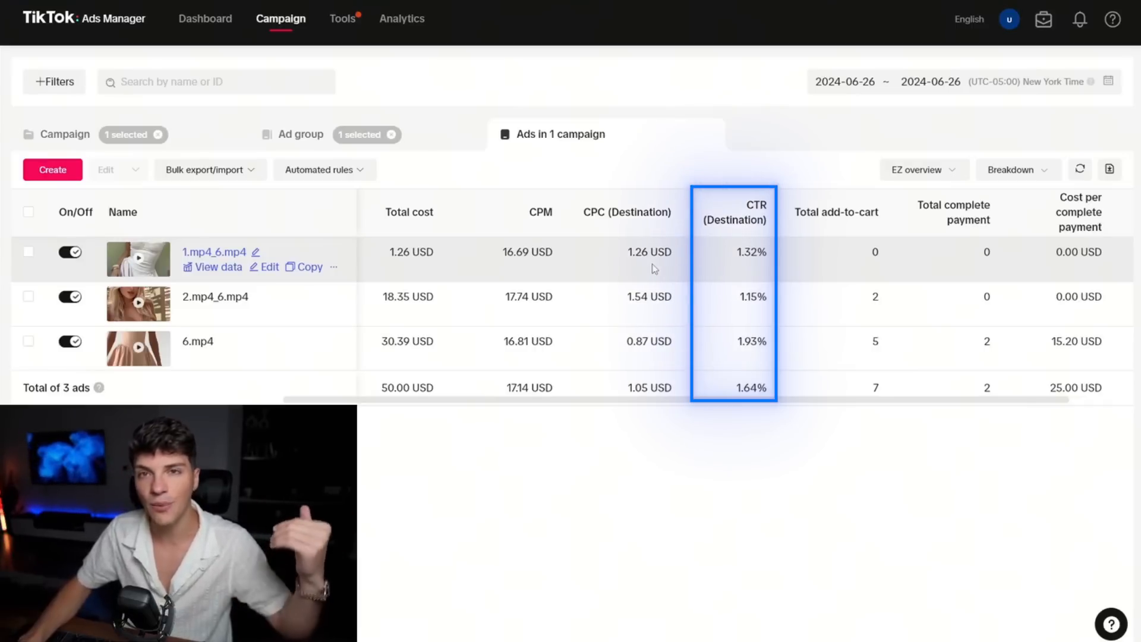
drag(669, 220, 758, 228)
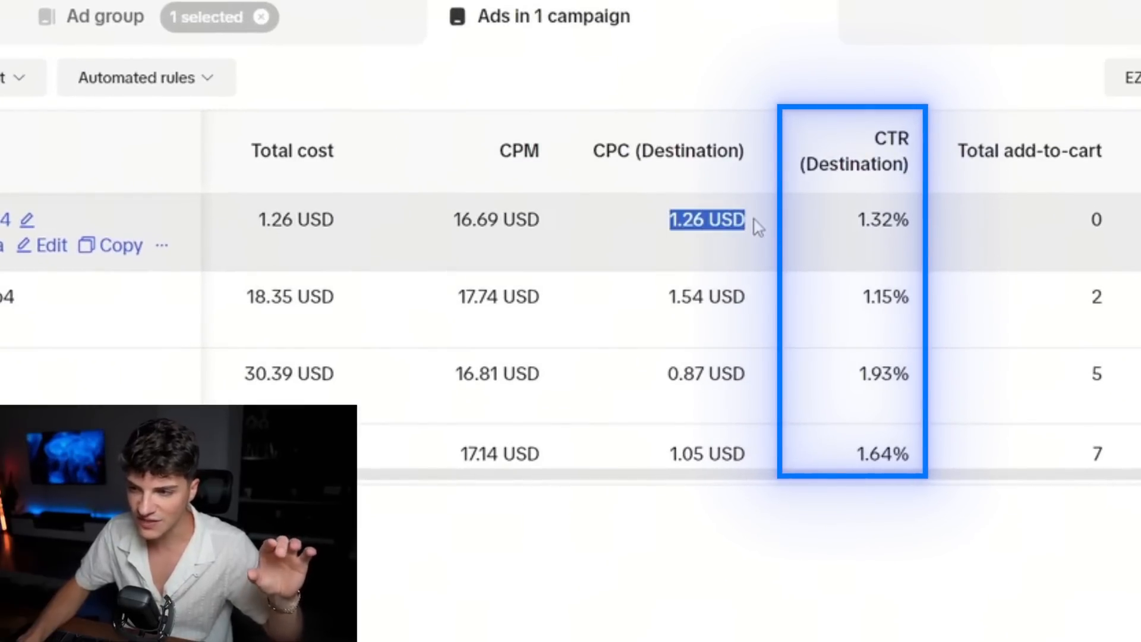
double_click(870, 221)
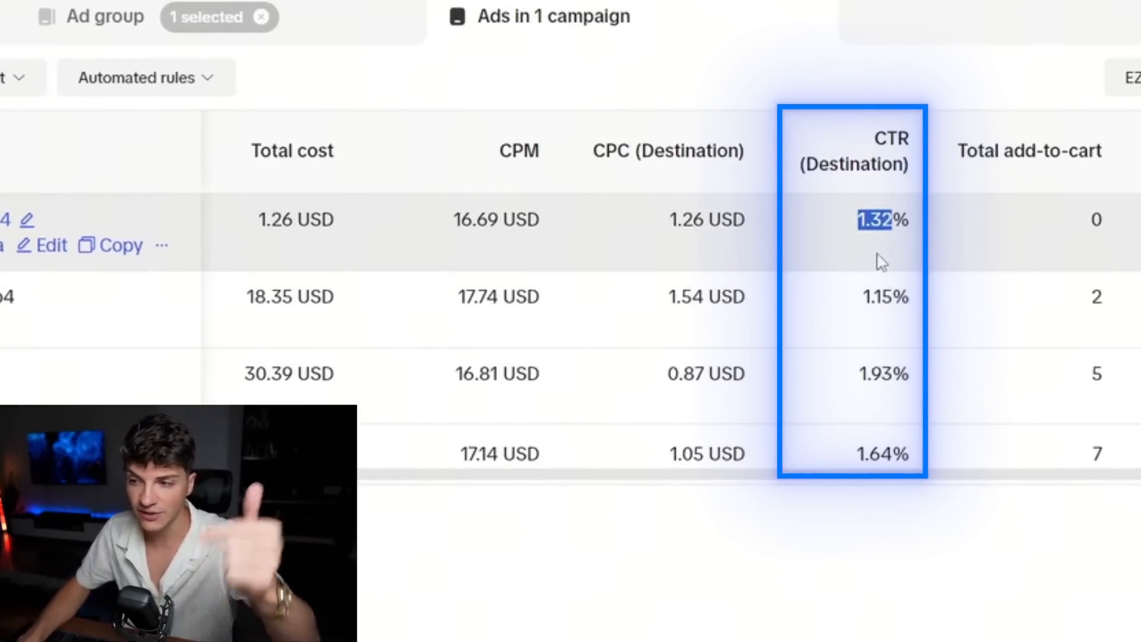
double_click(685, 298)
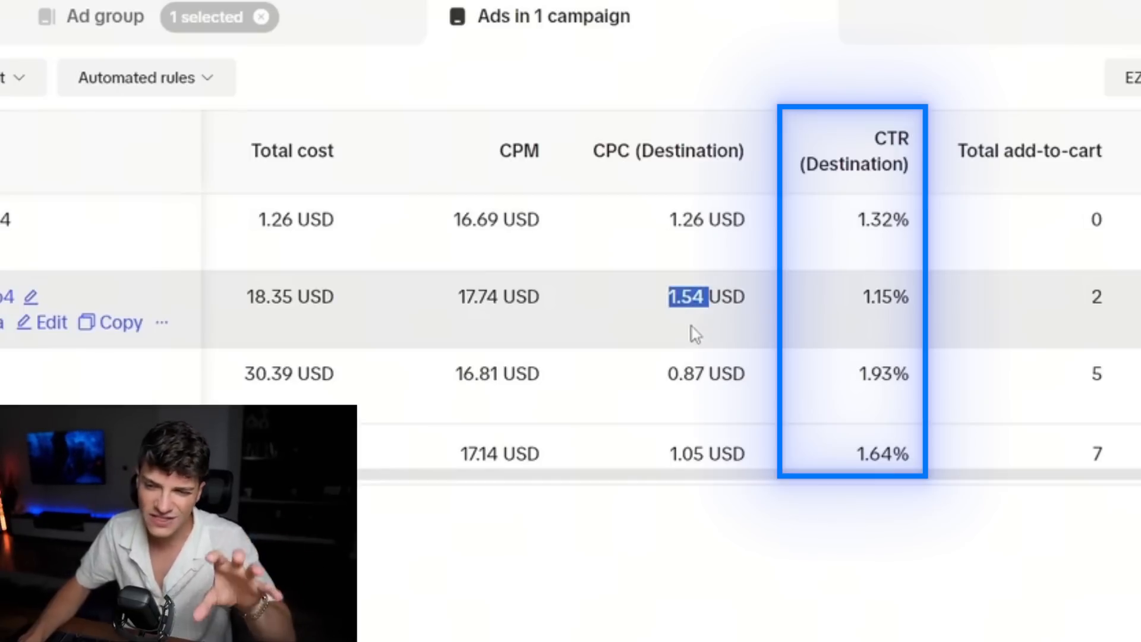
double_click(877, 298)
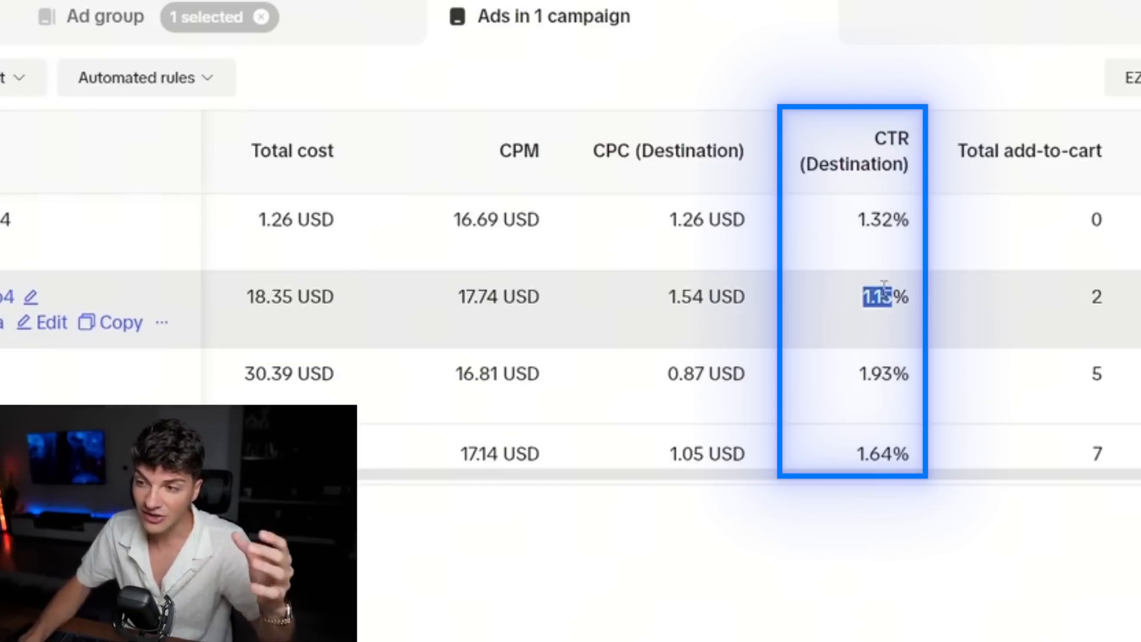
click(872, 340)
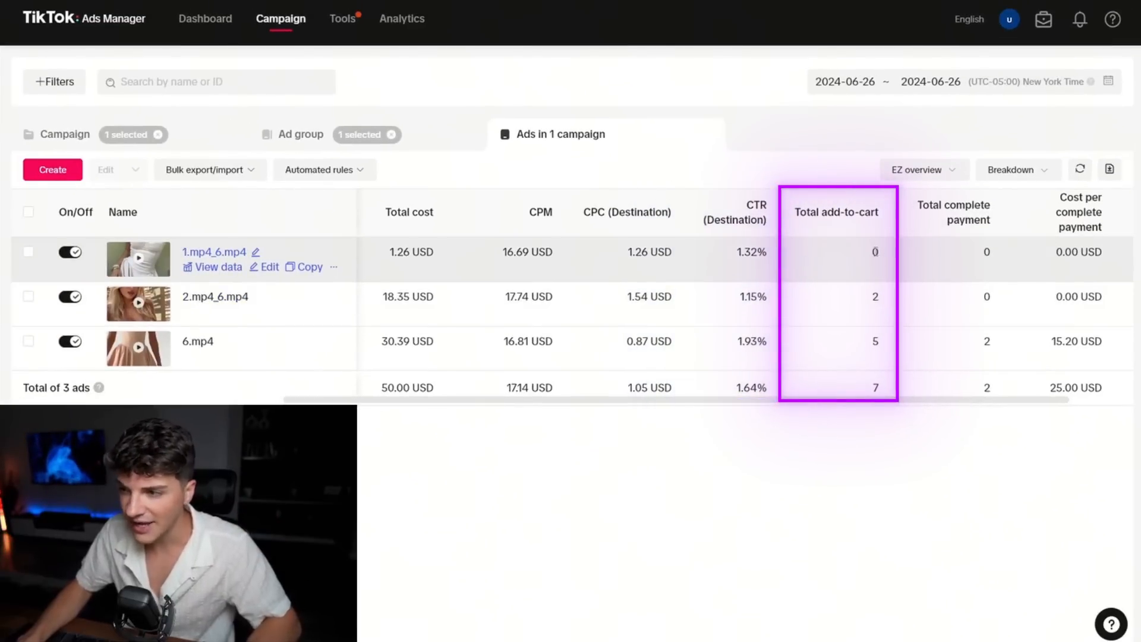
Examine the ads' total add-to-cart, total complete payment and cost per complete payment, focusing on the 6.mp4 ad.
double_click(875, 252)
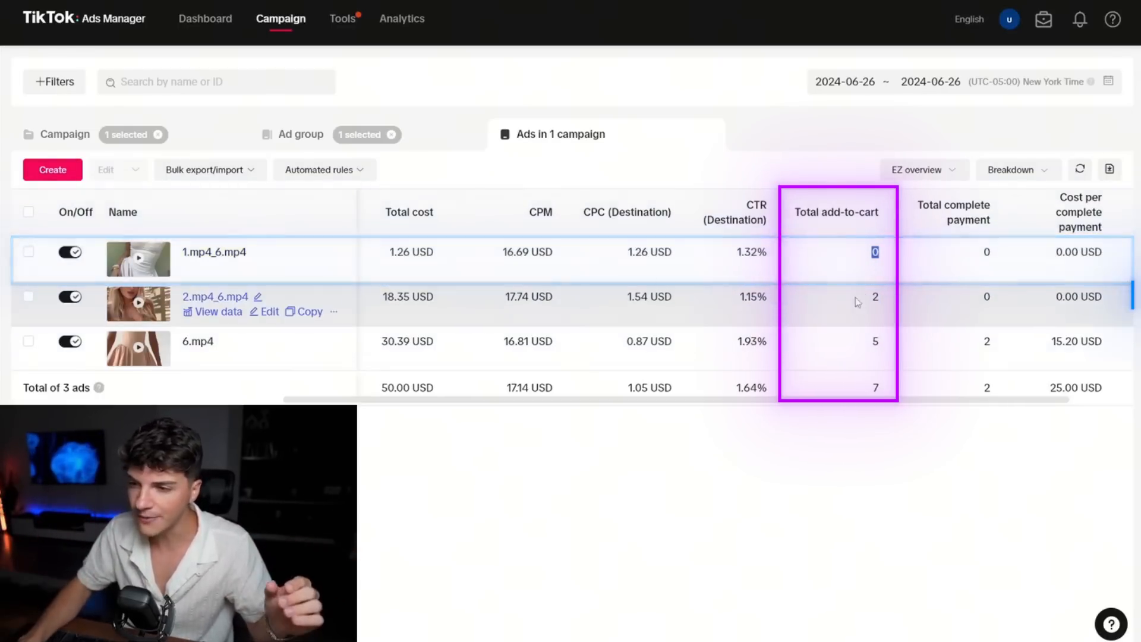
click(857, 343)
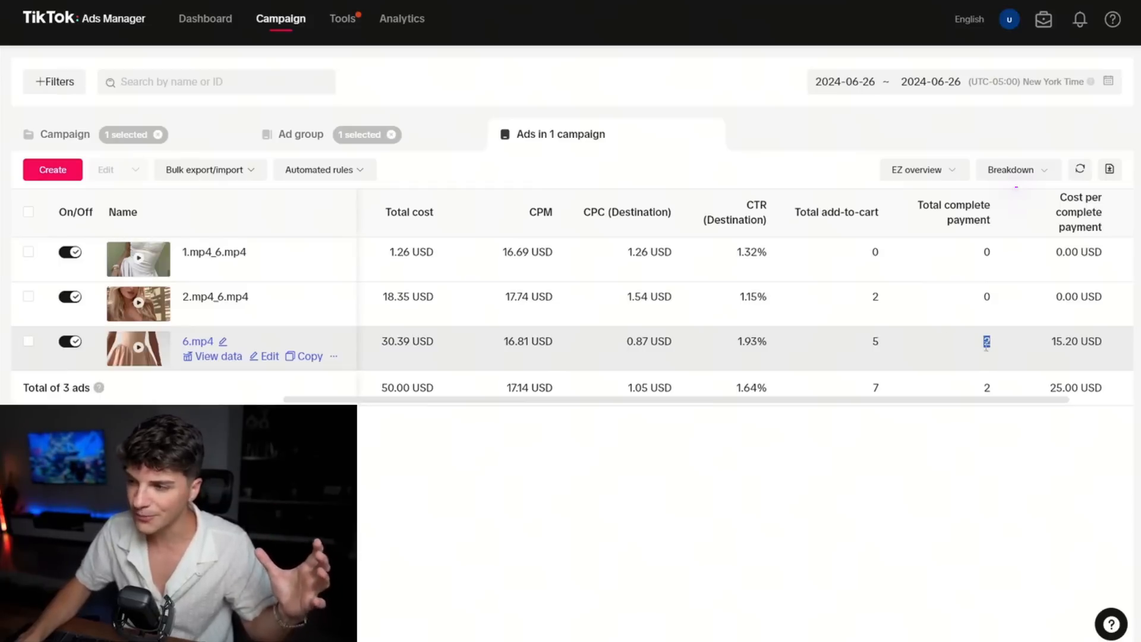
triple_click(1068, 355)
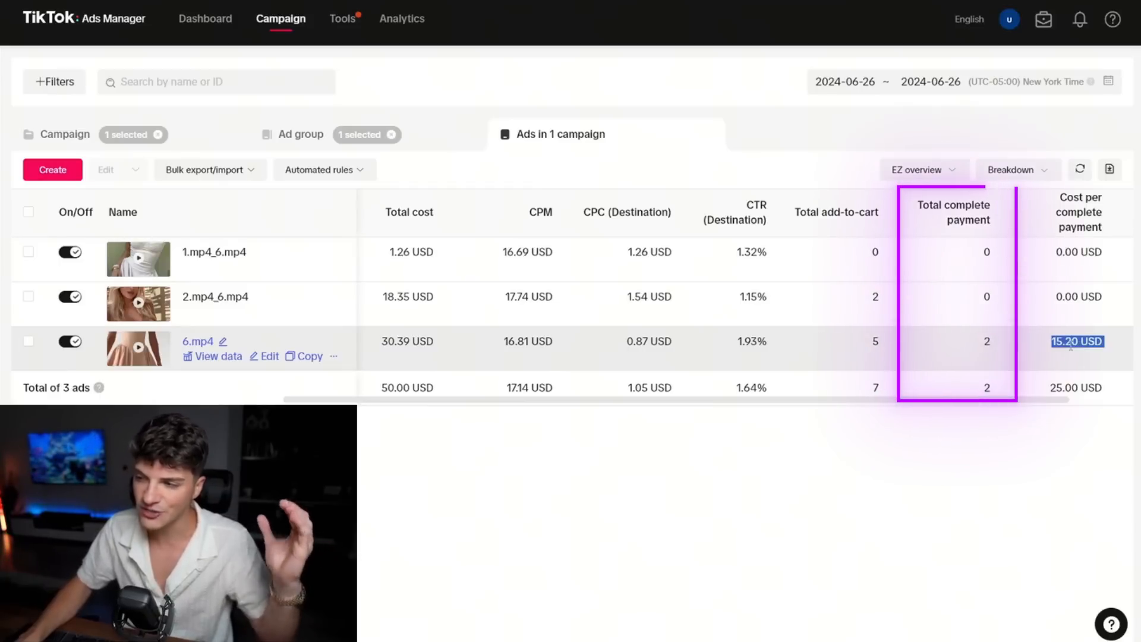
click(1041, 357)
double_click(1066, 343)
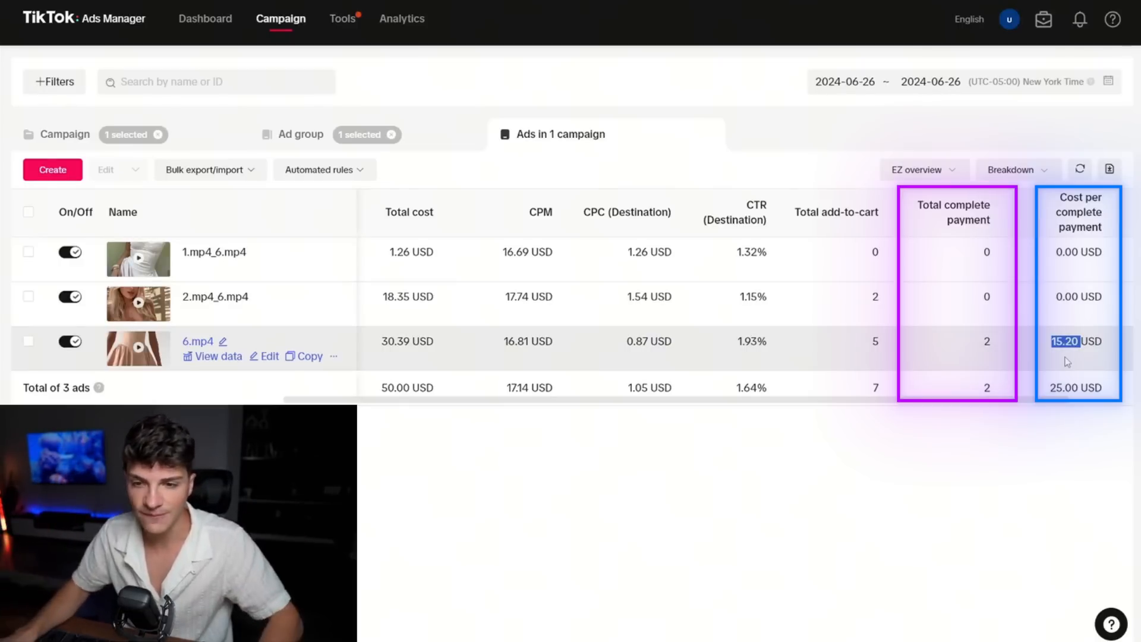
click(28, 343)
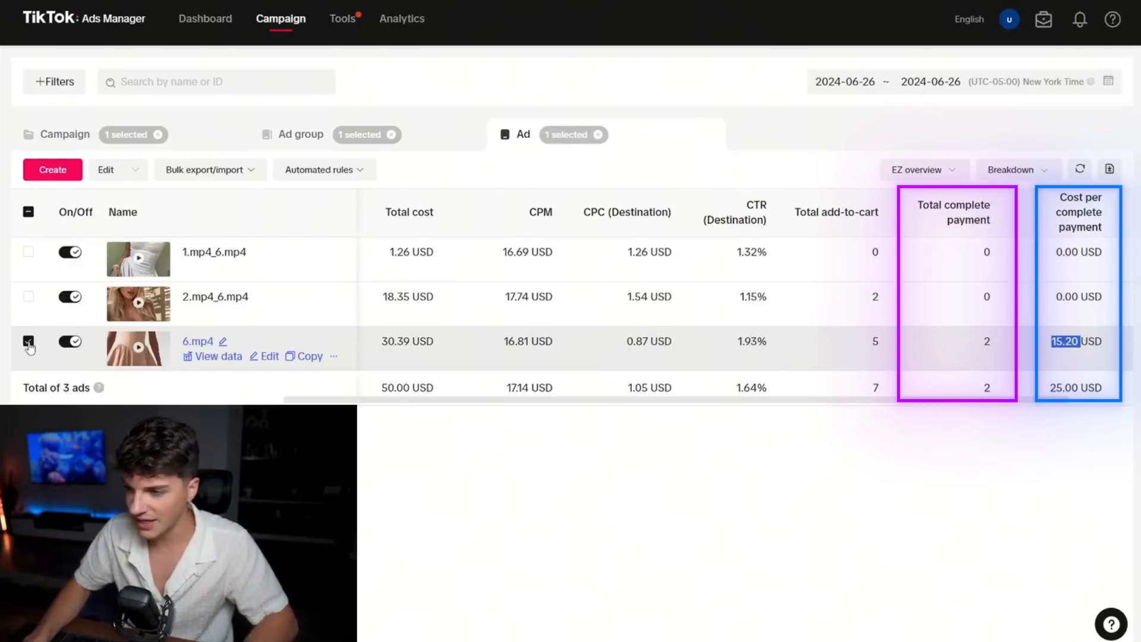
double_click(986, 342)
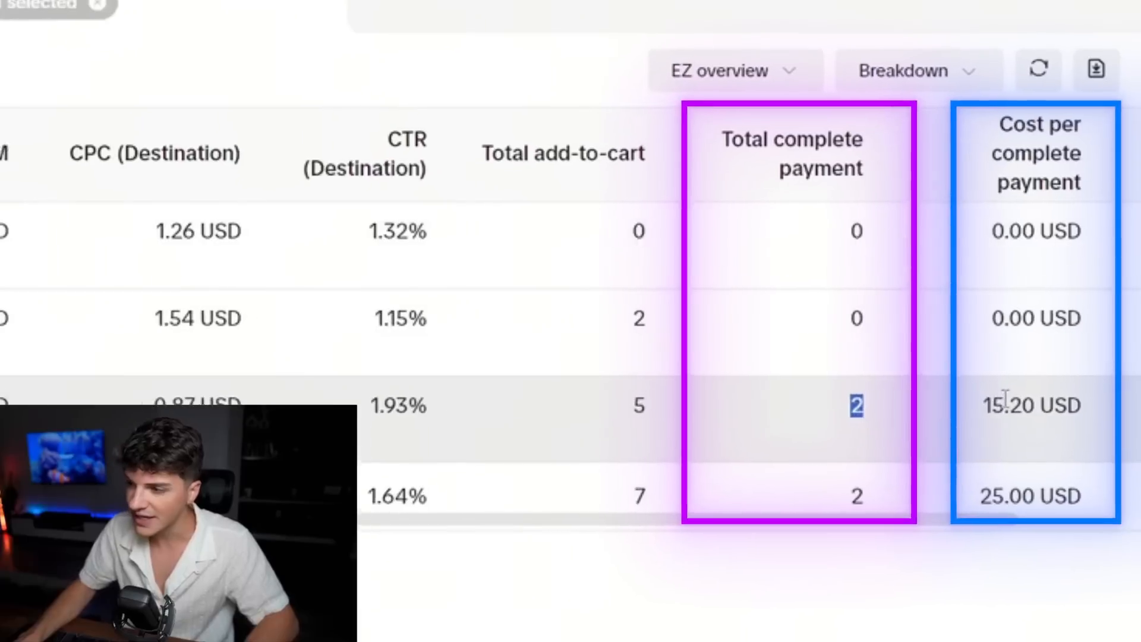
double_click(1060, 344)
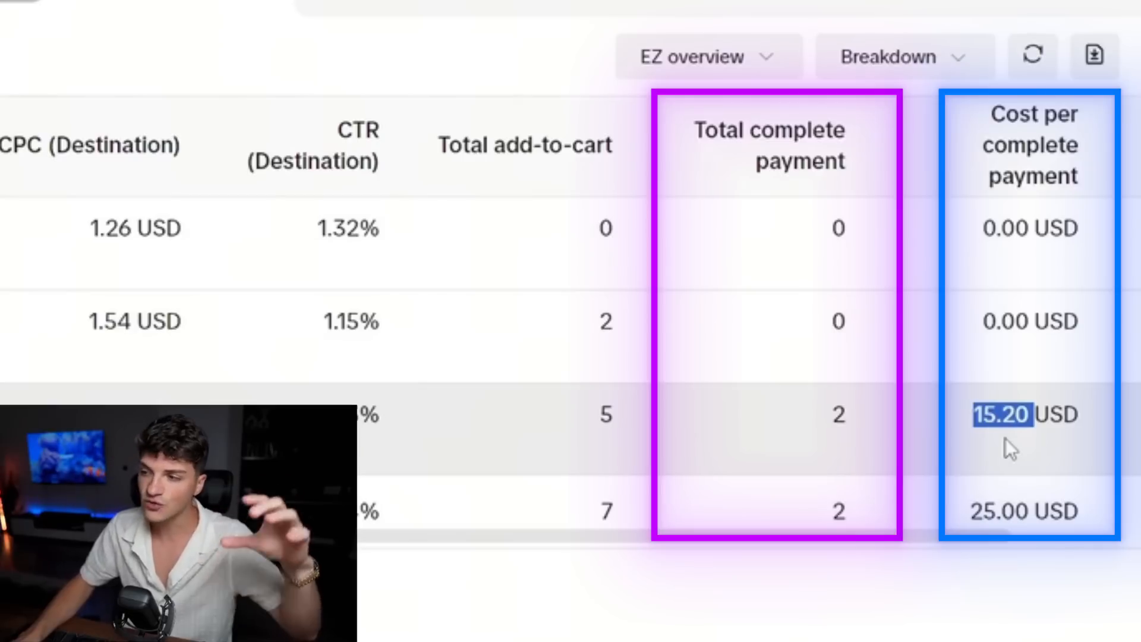
click(1005, 440)
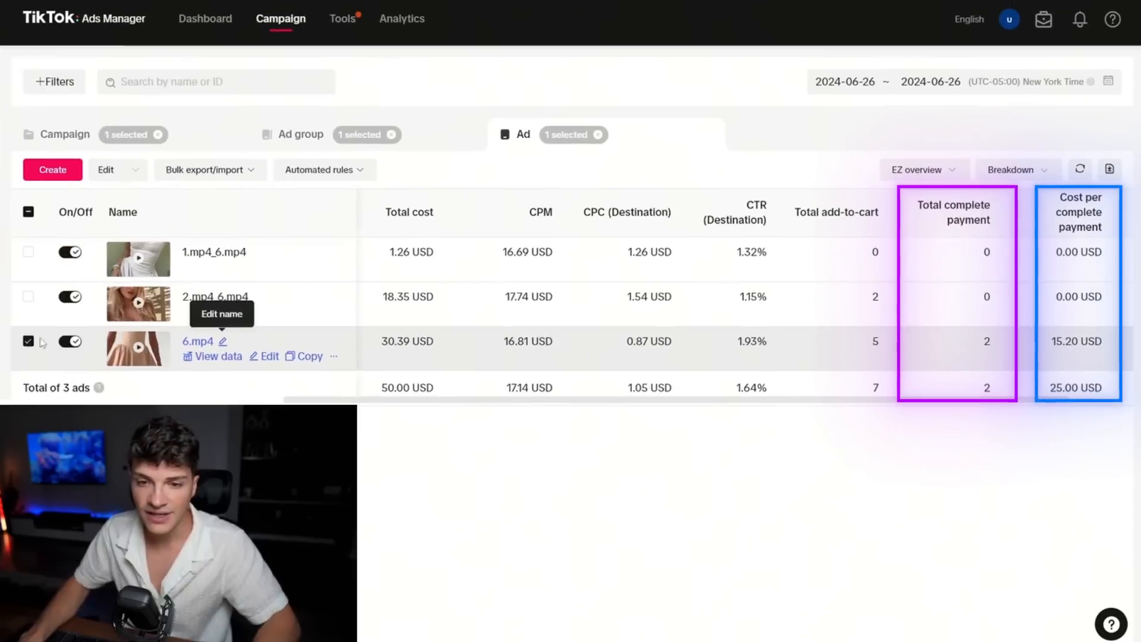
Check the completed payments of the 2.mp4_6.mp4 ad and turn that ad off.
click(28, 341)
click(28, 297)
double_click(986, 298)
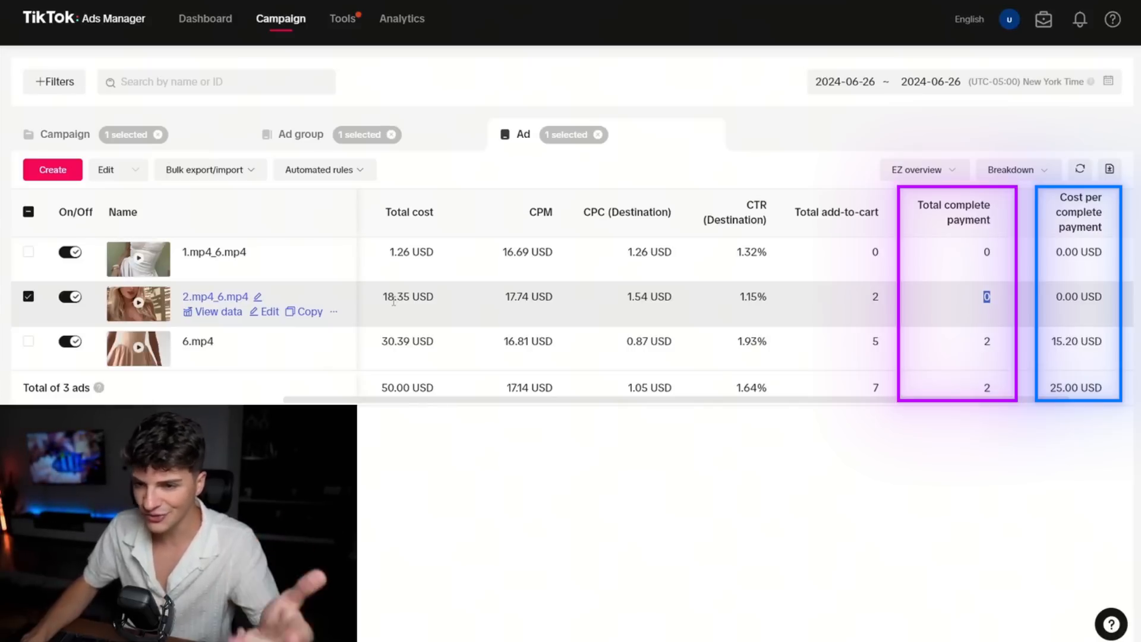
click(69, 296)
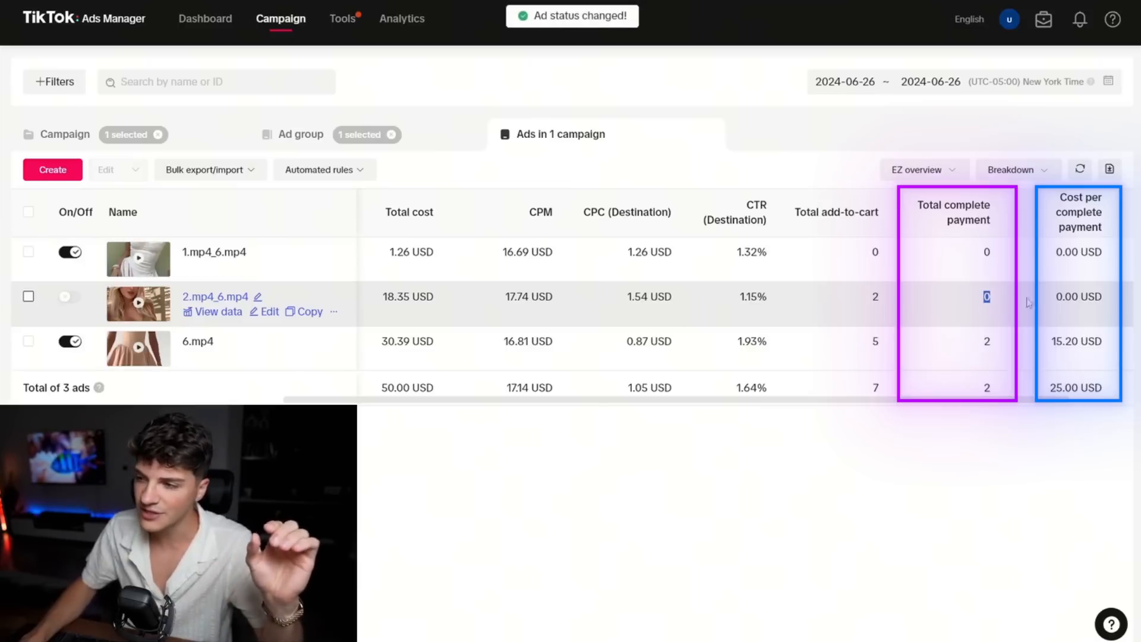
click(826, 304)
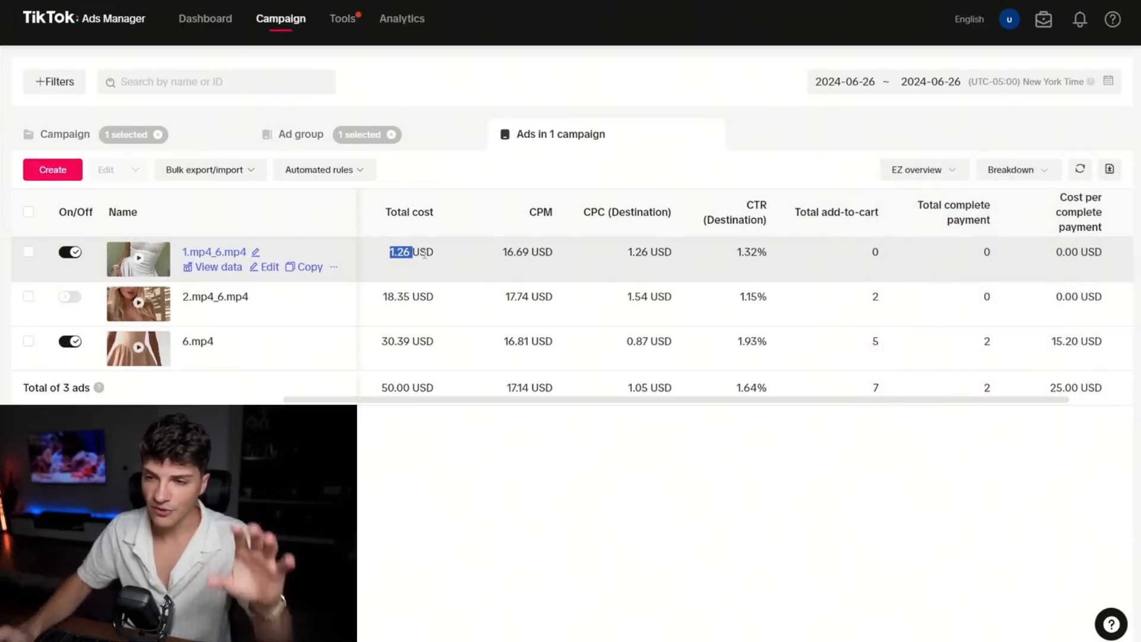
click(476, 258)
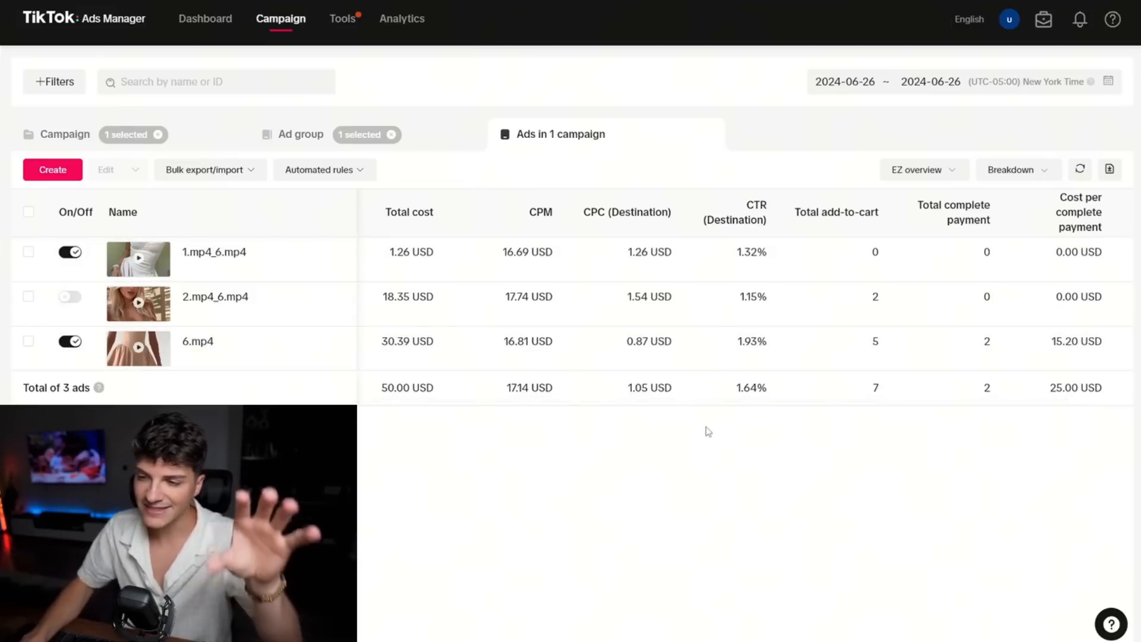